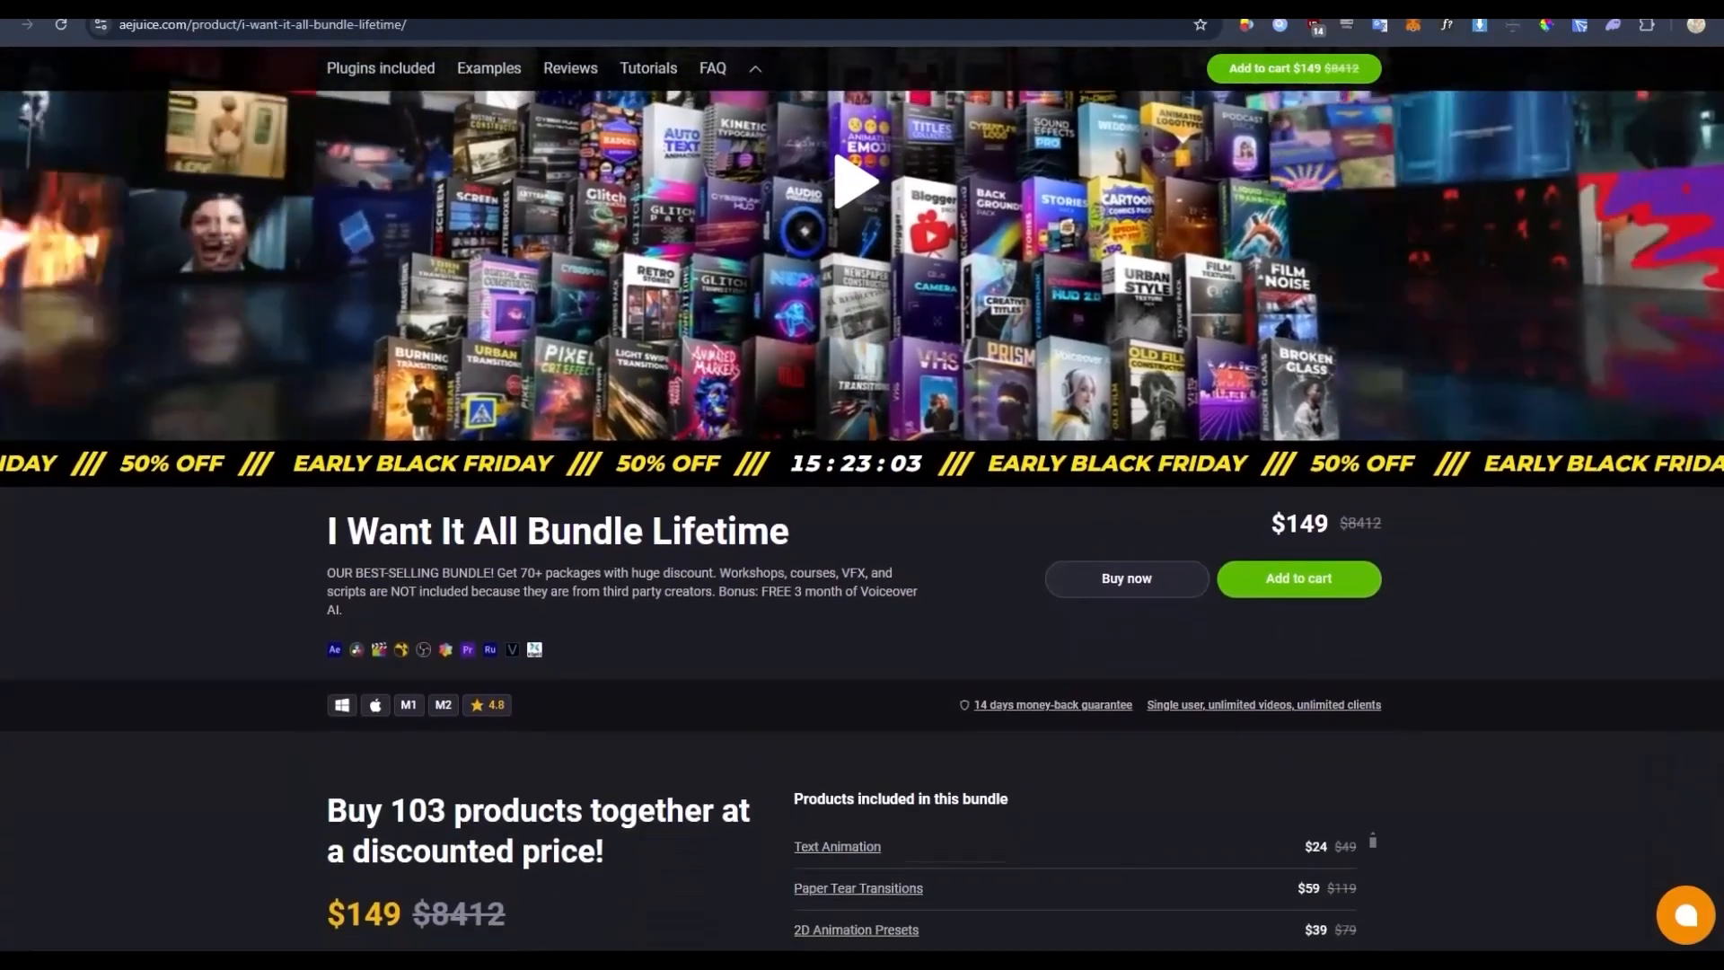
- Look through the I Want It All Bundle Lifetime page, from the price and included products to the product examples
{"action": "scroll", "coordinate": [862, 498], "scroll_direction": "down", "scroll_amount": 5}
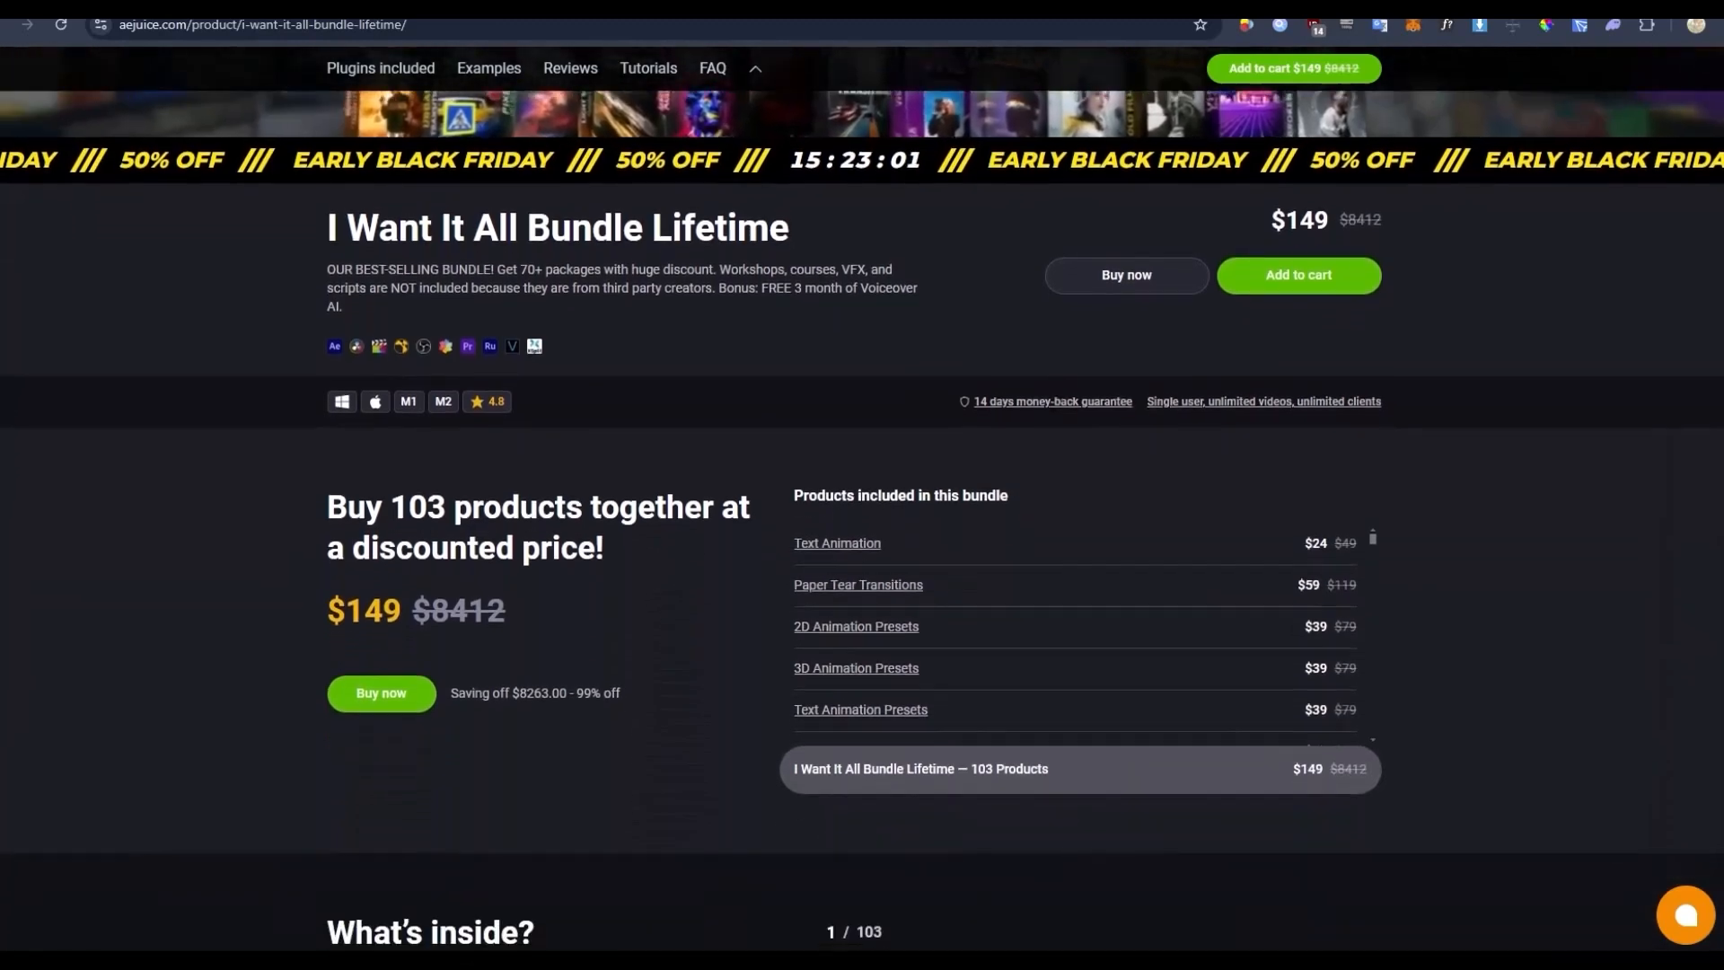
{"action": "scroll", "coordinate": [862, 498], "scroll_direction": "down", "scroll_amount": 3}
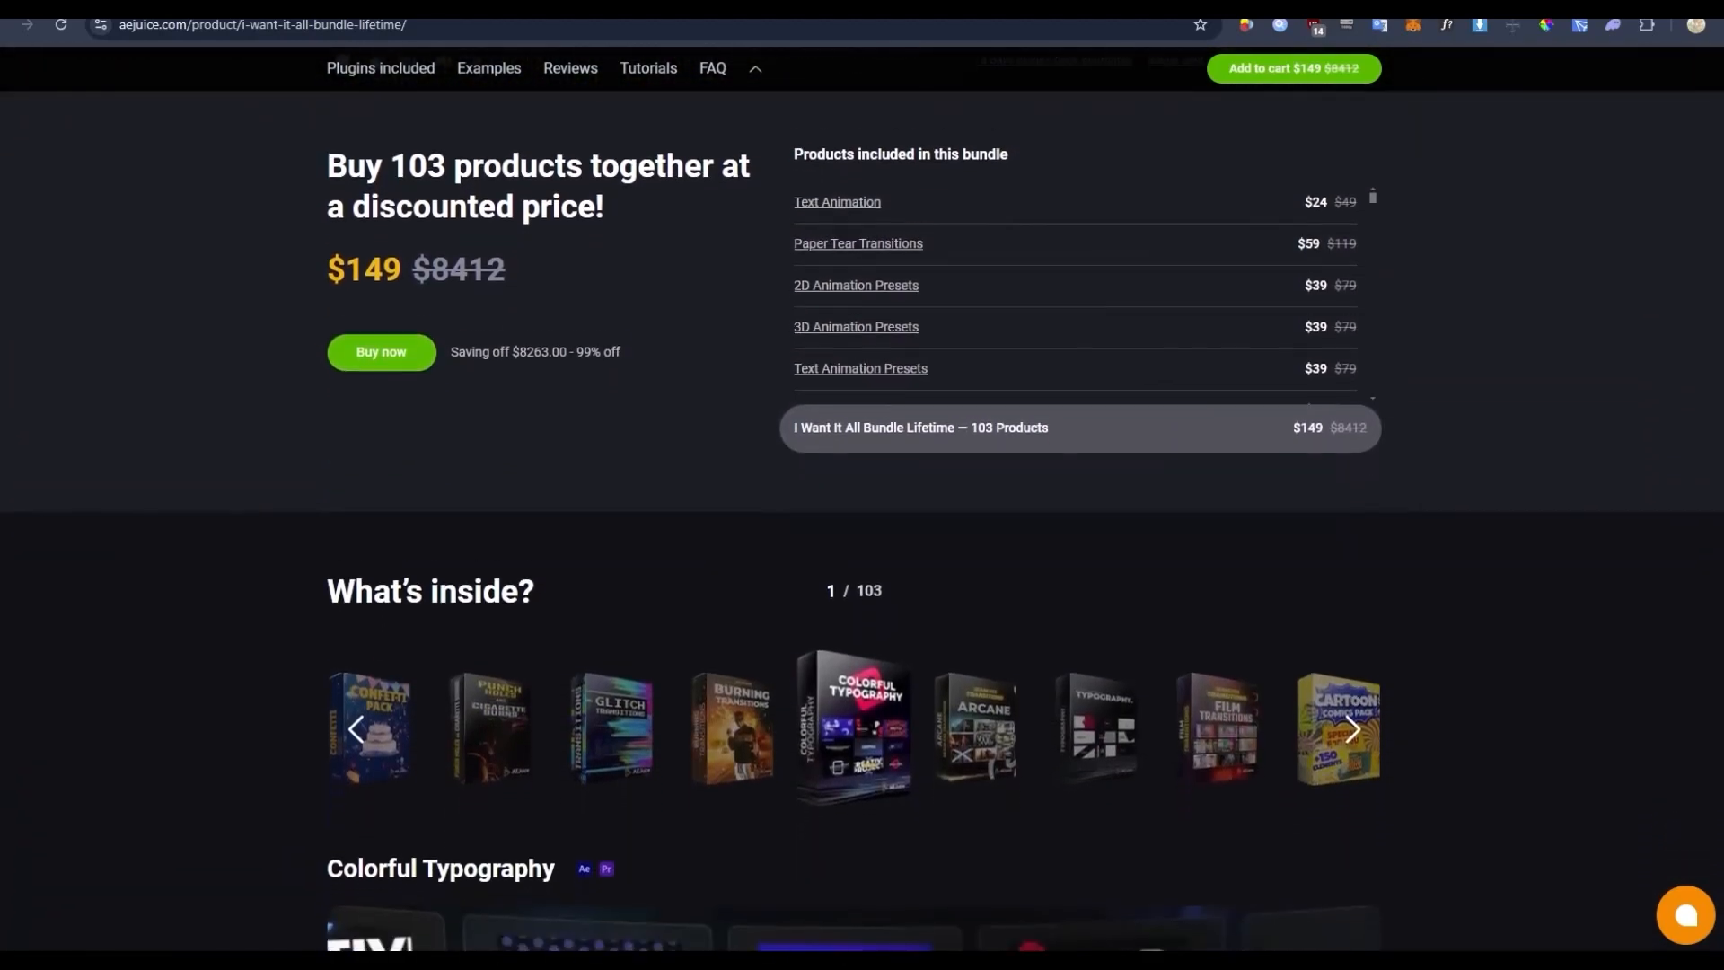
{"action": "scroll", "coordinate": [862, 498], "scroll_direction": "down", "scroll_amount": 1}
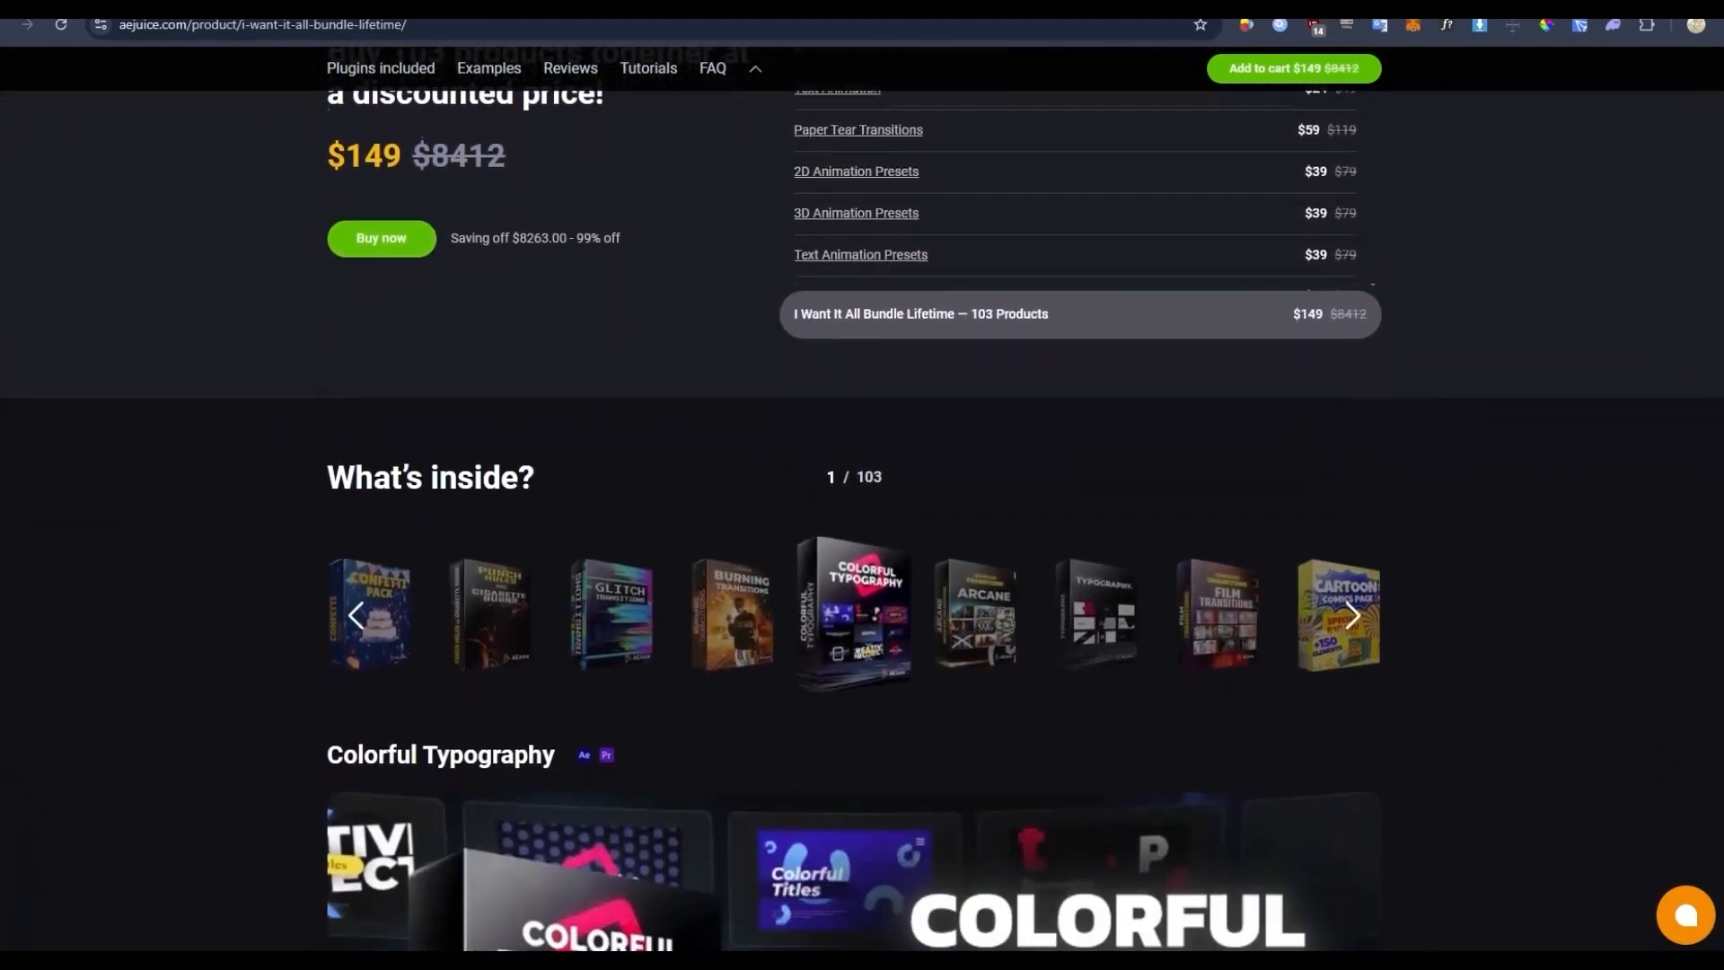
{"action": "scroll", "coordinate": [861, 498], "scroll_direction": "down", "scroll_amount": 4}
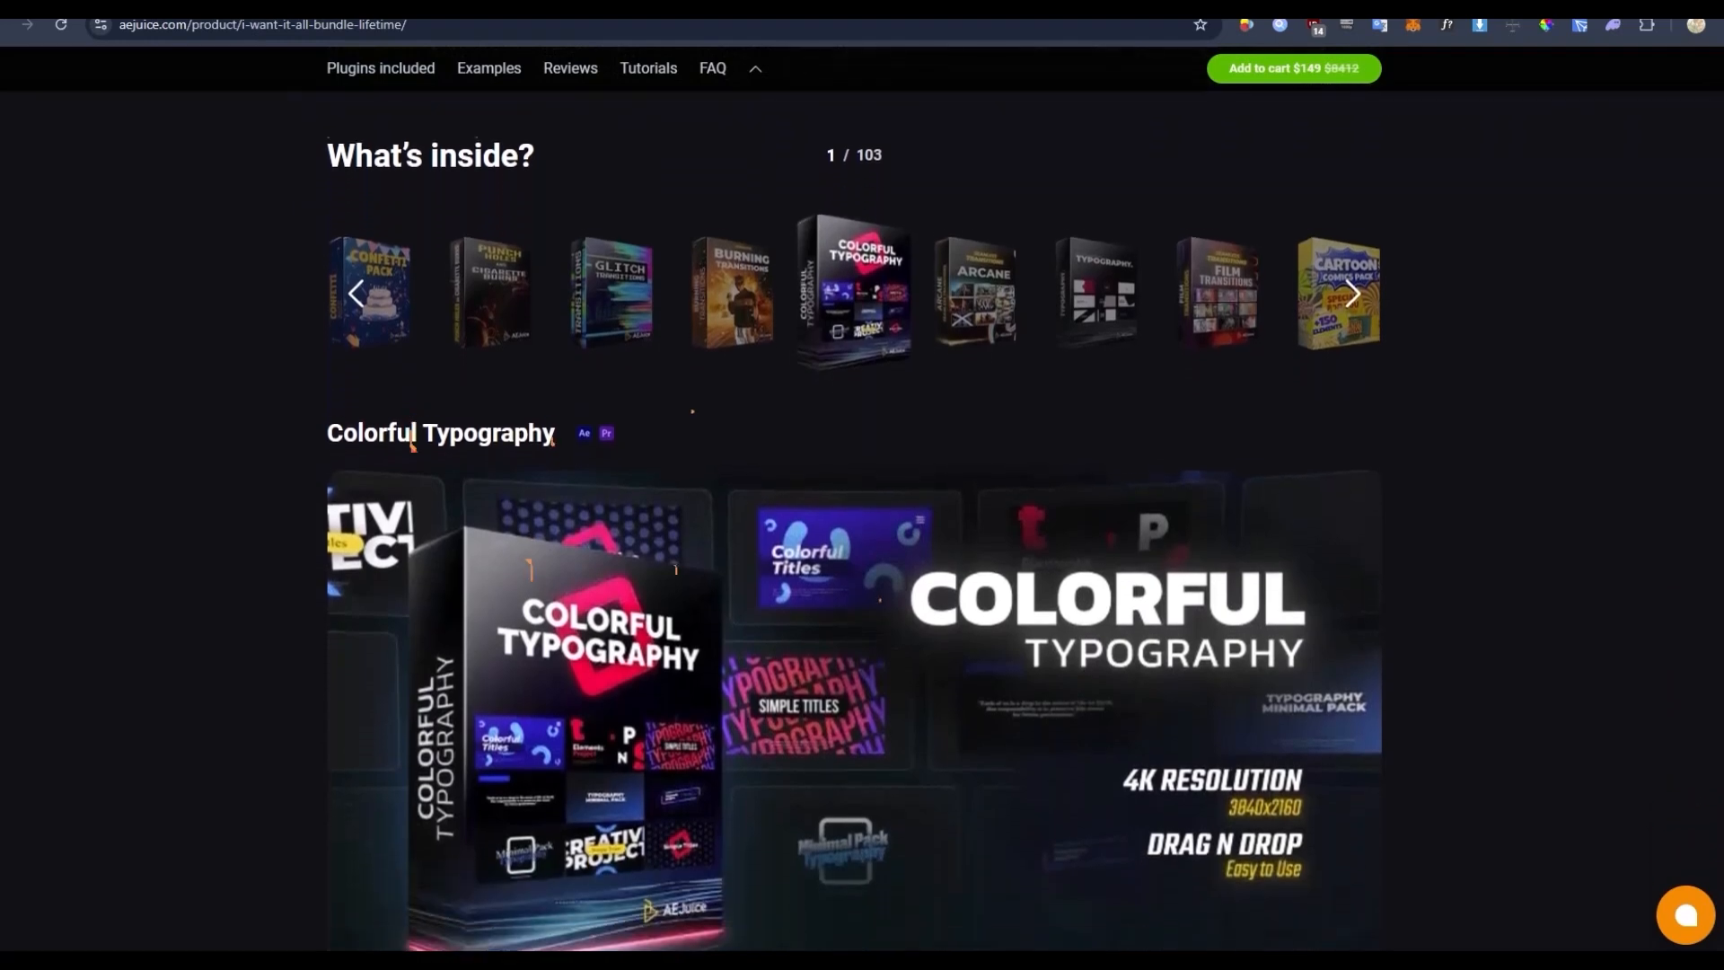
{"action": "scroll", "coordinate": [862, 498], "scroll_direction": "down", "scroll_amount": 4}
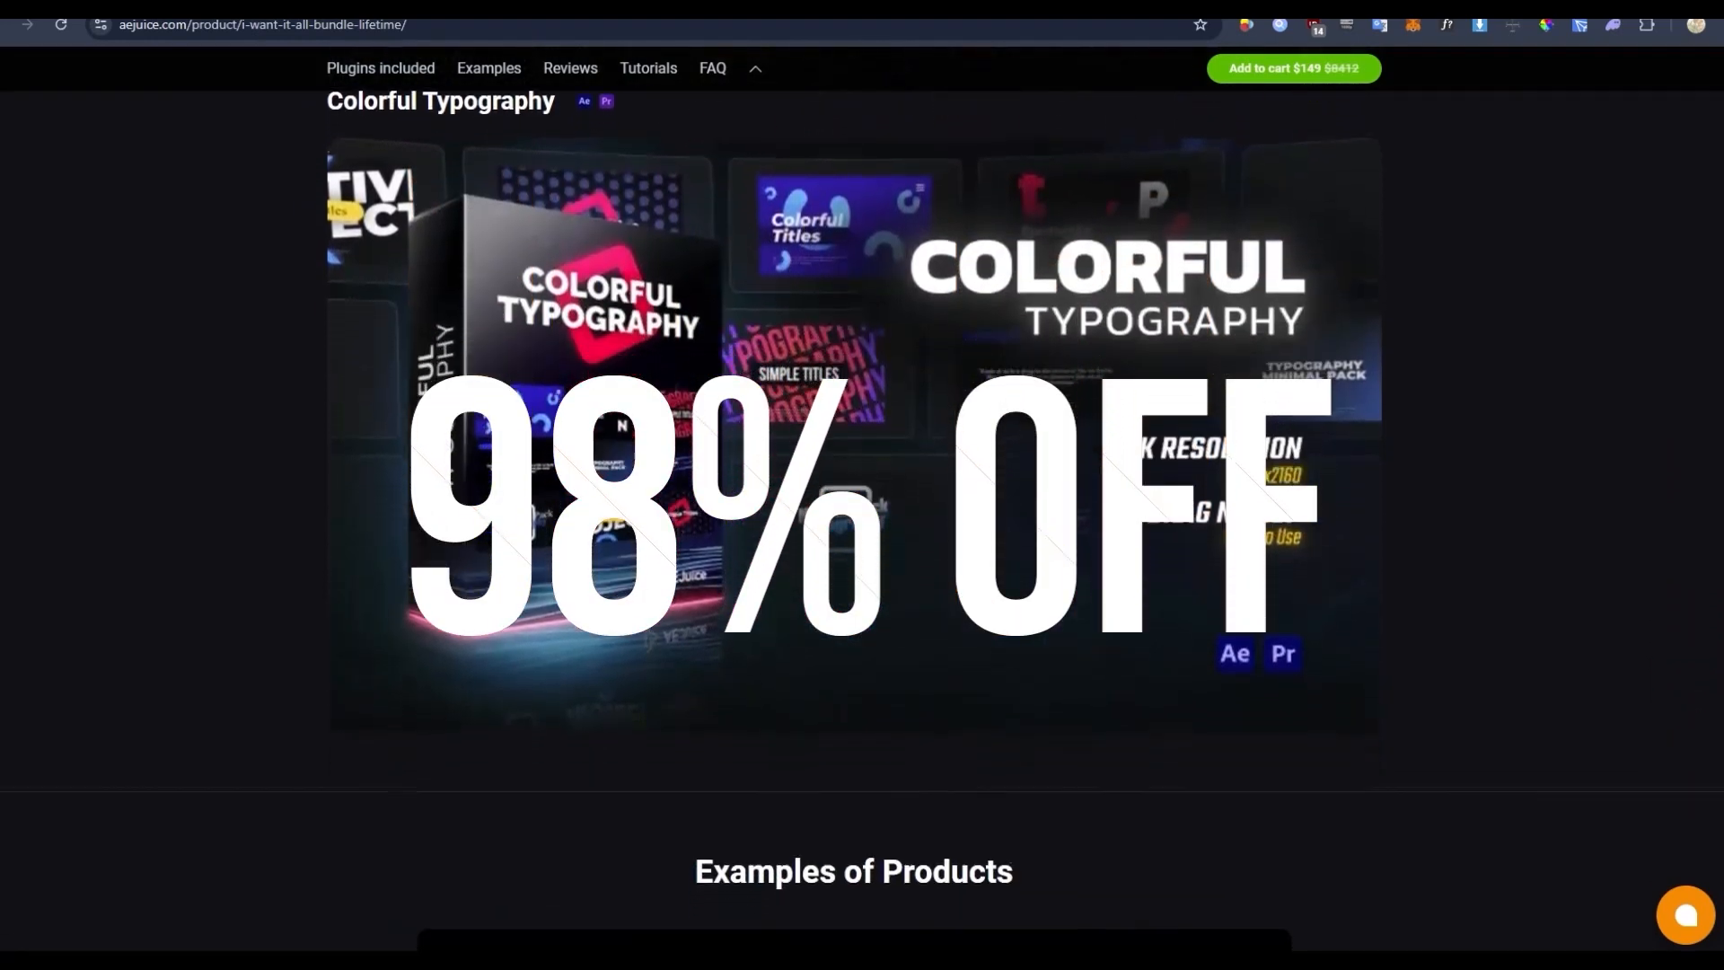
{"action": "scroll", "coordinate": [862, 498], "scroll_direction": "down", "scroll_amount": 5}
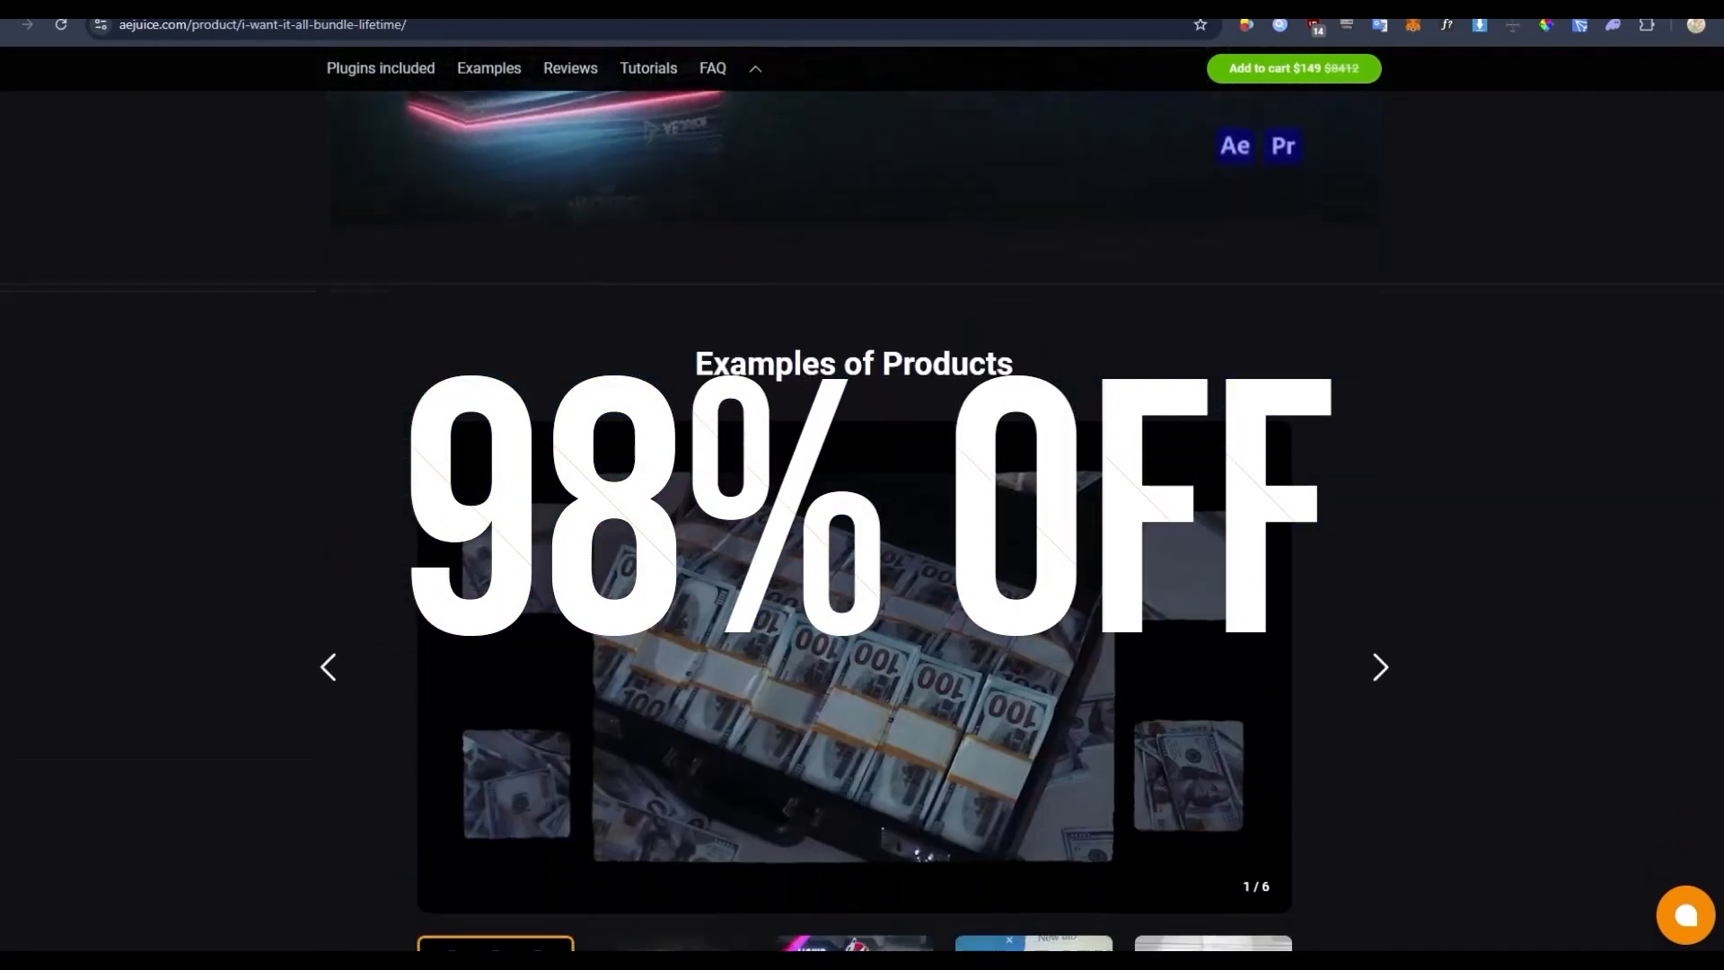
{"action": "scroll", "coordinate": [862, 499], "scroll_direction": "down", "scroll_amount": 2}
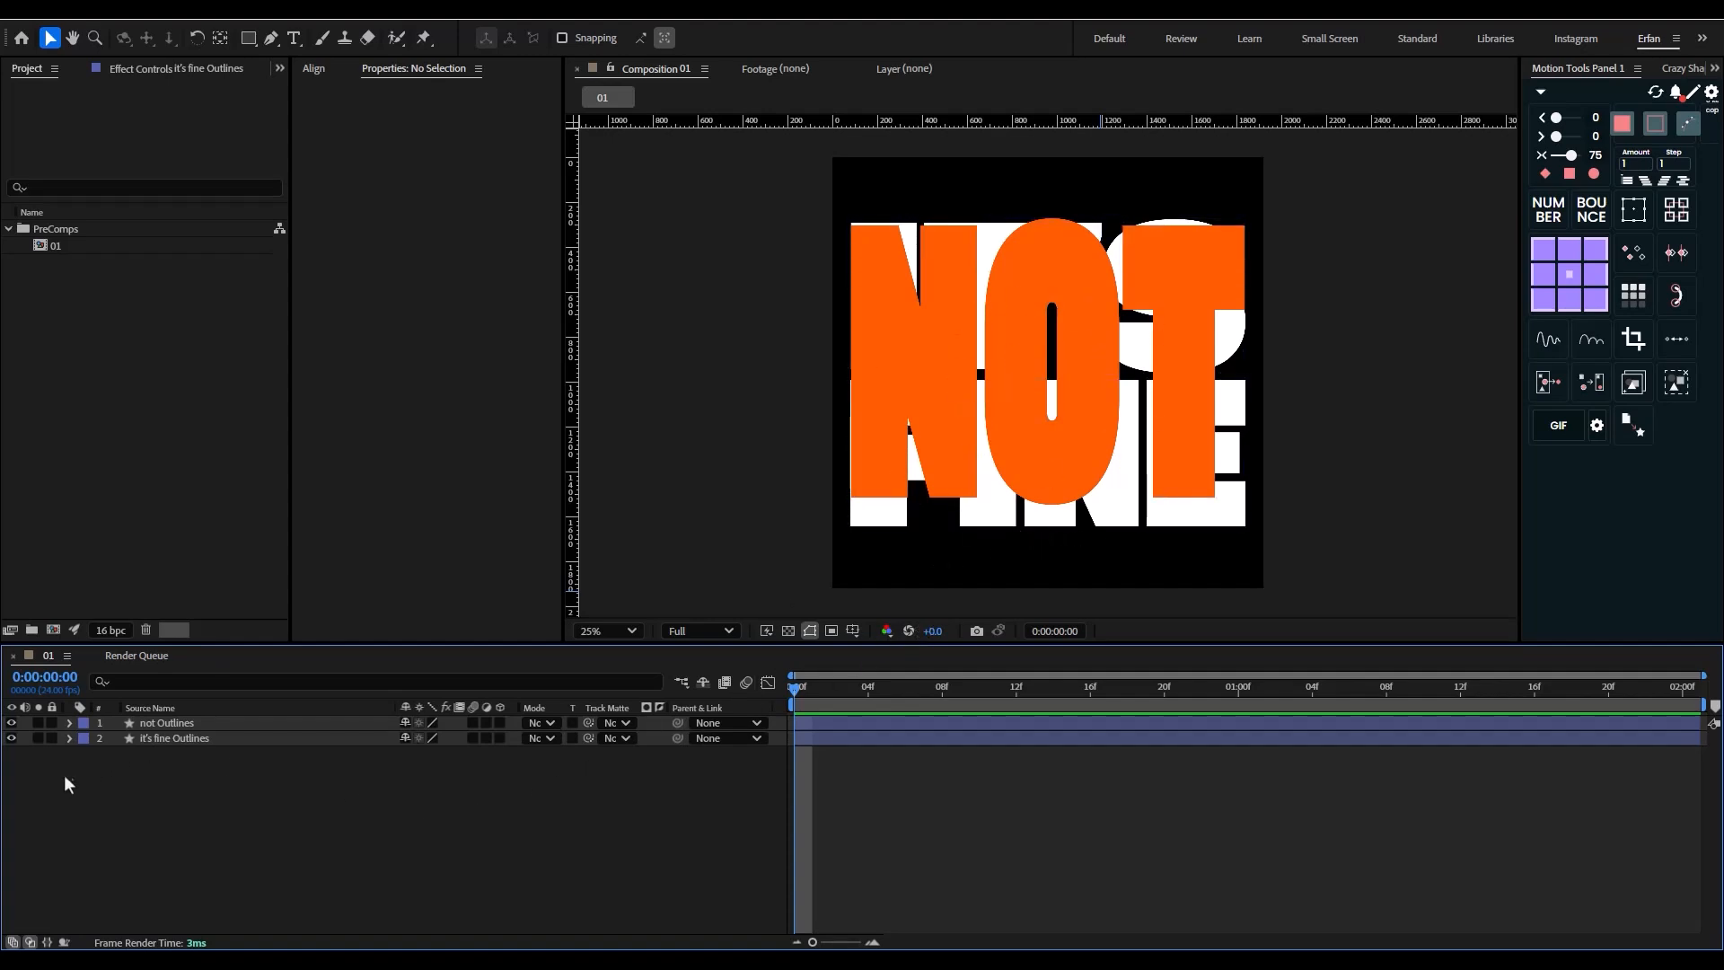
- Solo the it's fine Outlines and not Outlines layers in turn to view each word's shapes alone
{"action": "left_click", "coordinate": [37, 738]}
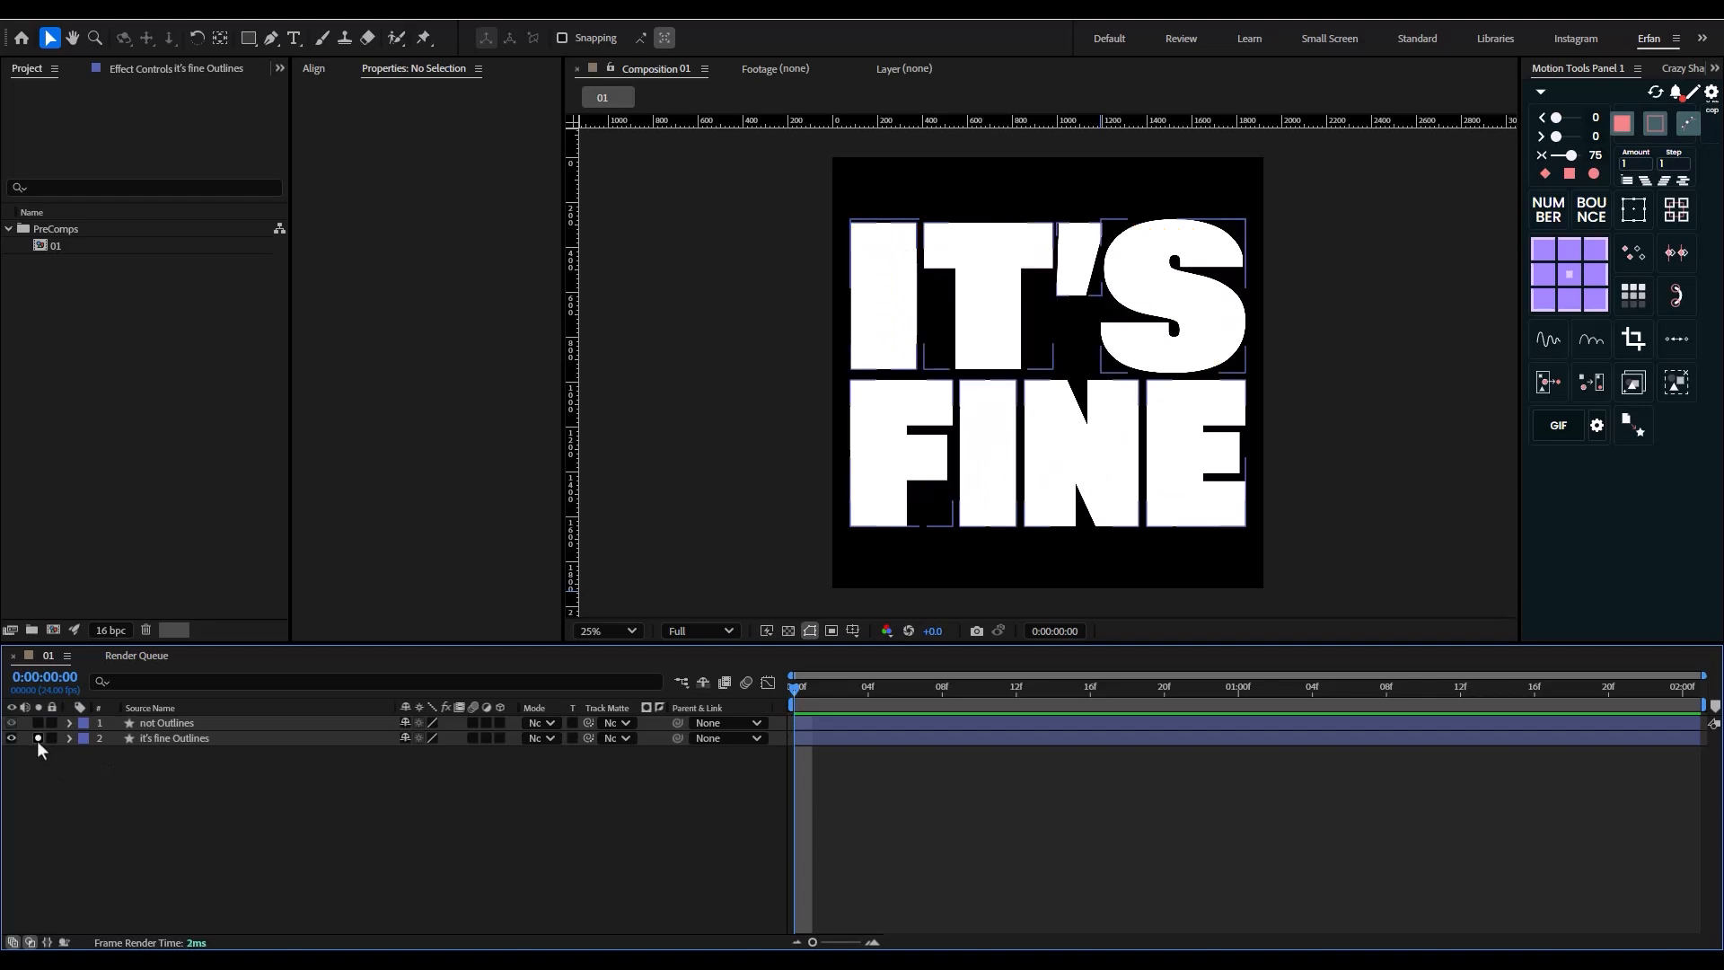
{"action": "left_click", "coordinate": [38, 724]}
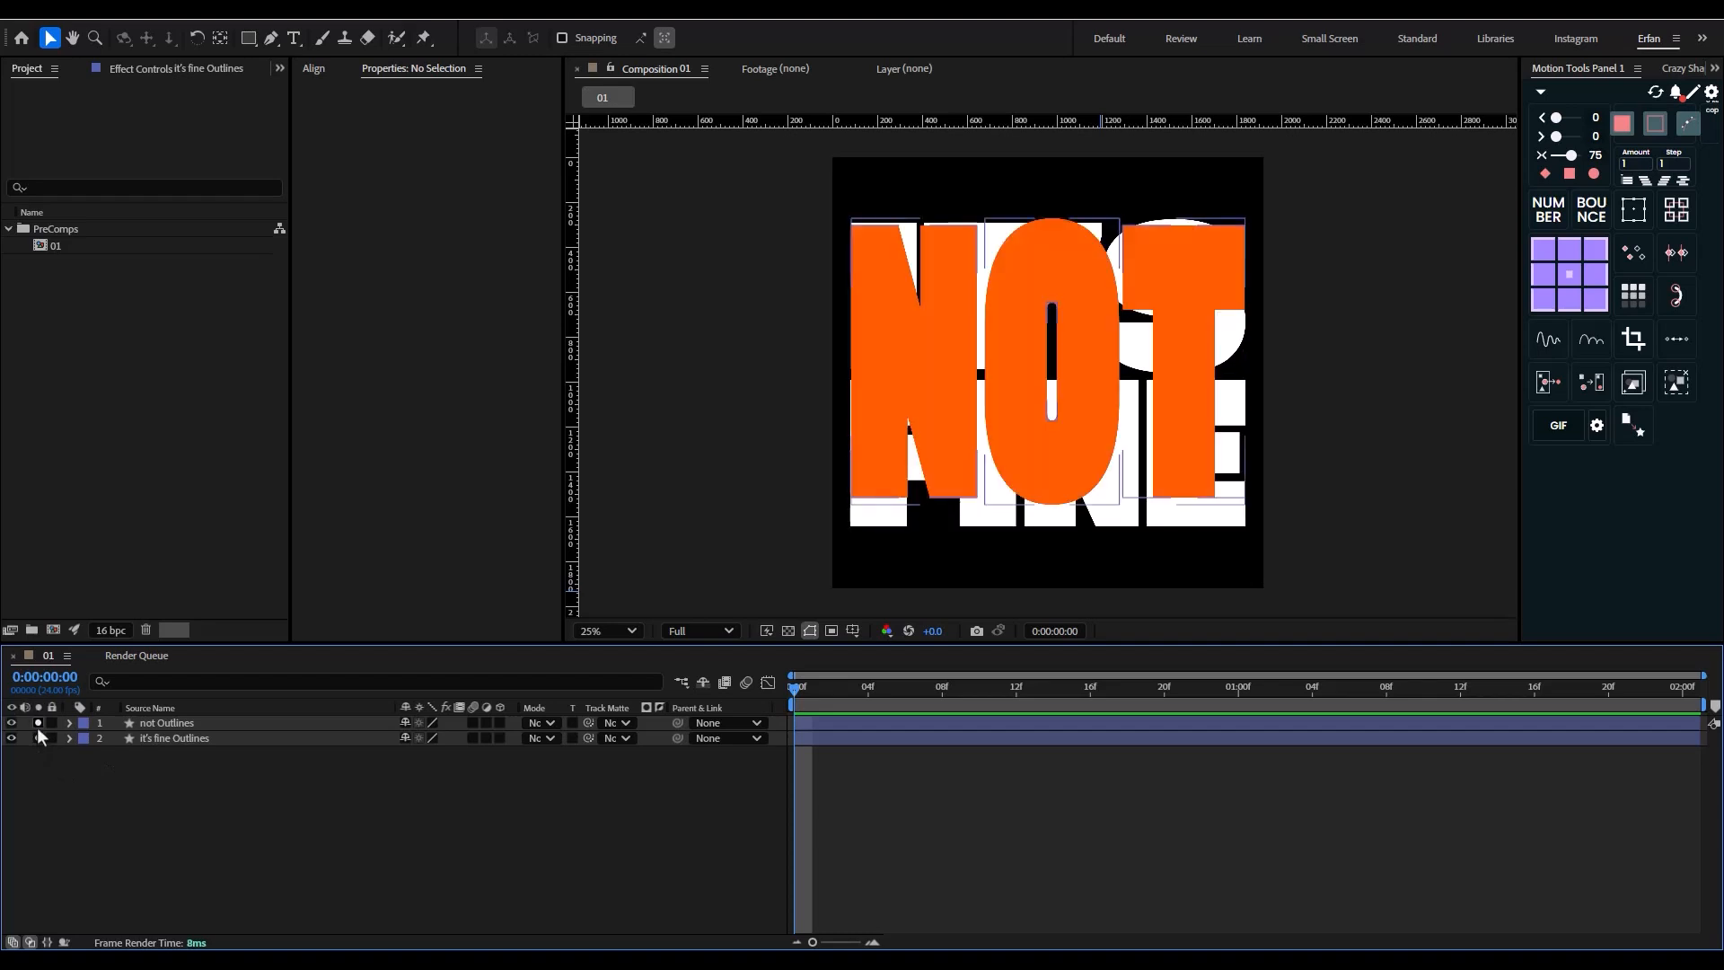
{"action": "left_click", "coordinate": [37, 724]}
{"action": "left_click", "coordinate": [38, 738]}
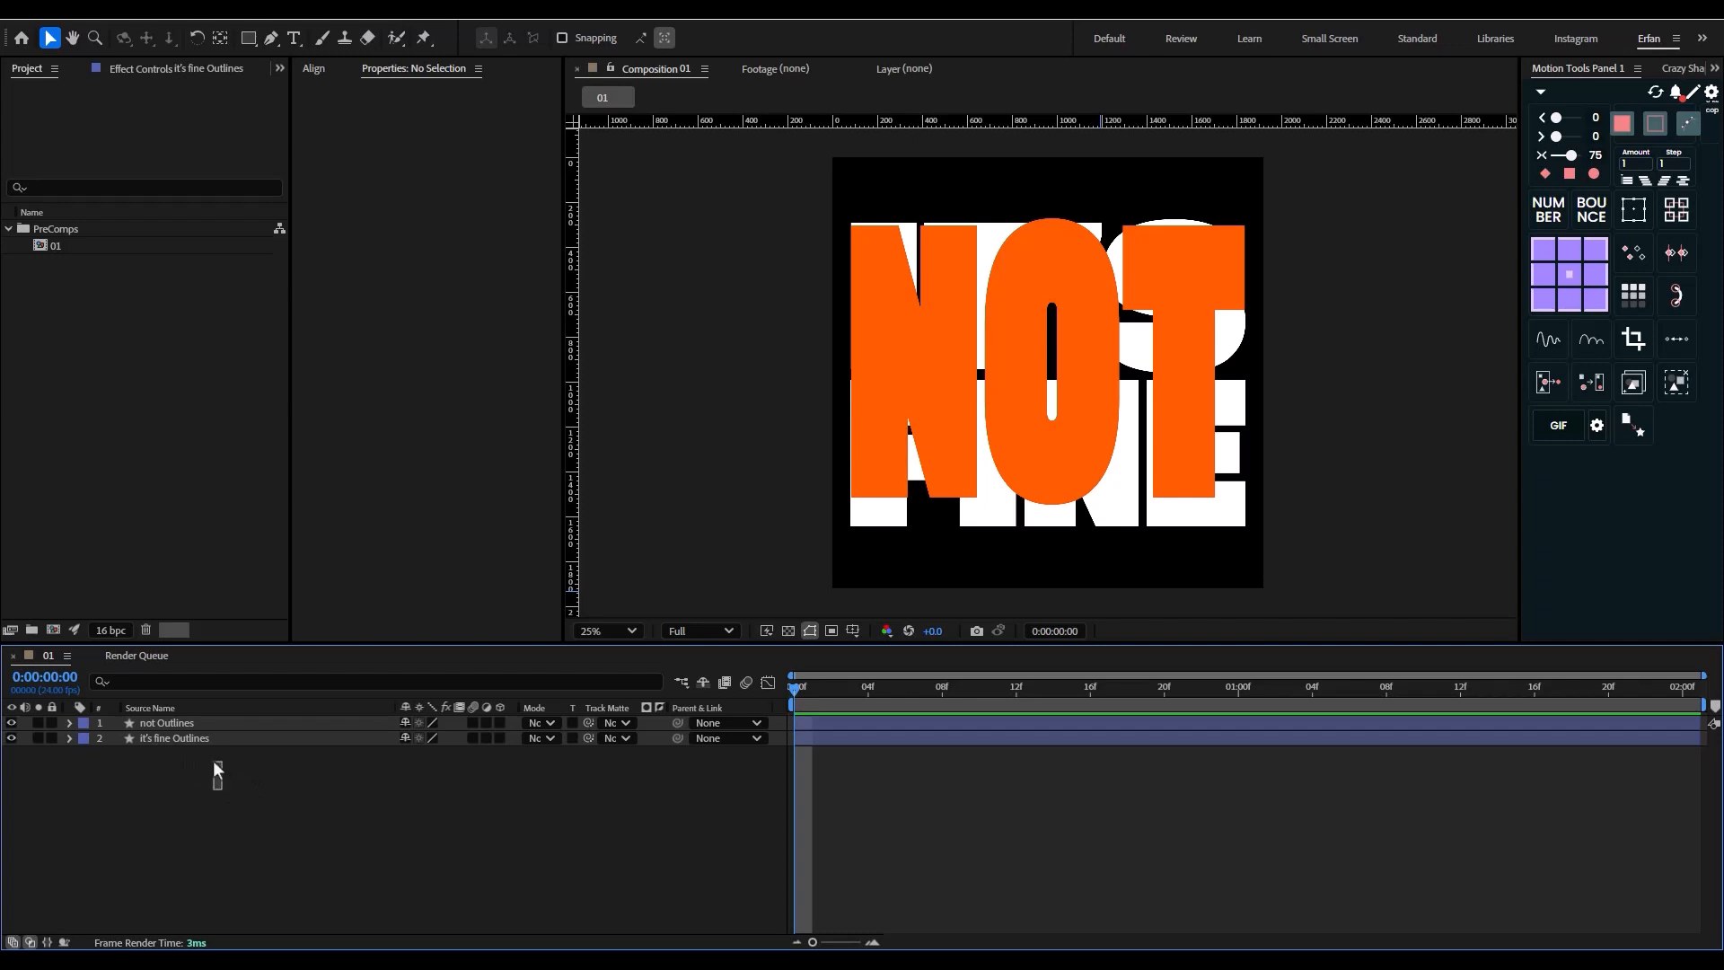
- Add path keyframes at frame 0 to every letter of both outline layers with the Crazy Shapes path keys tool
{"action": "left_click_drag", "start_coordinate": [213, 760], "coordinate": [321, 730]}
{"action": "left_click", "coordinate": [1682, 69]}
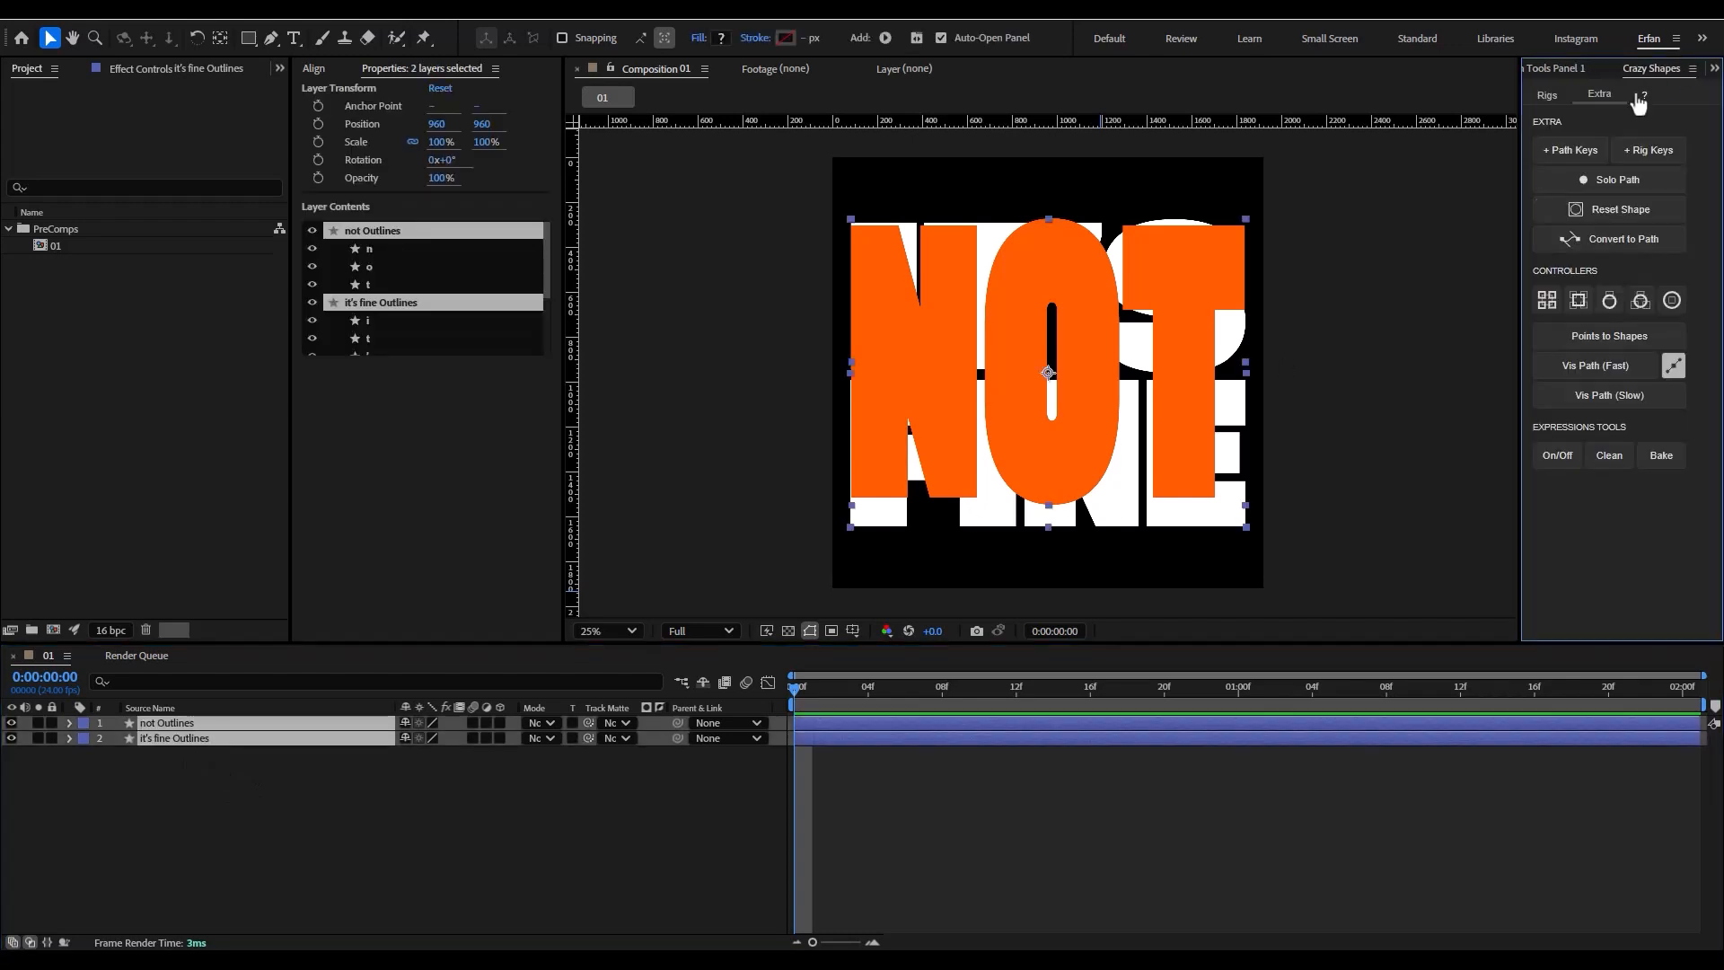
{"action": "left_click", "coordinate": [1573, 150]}
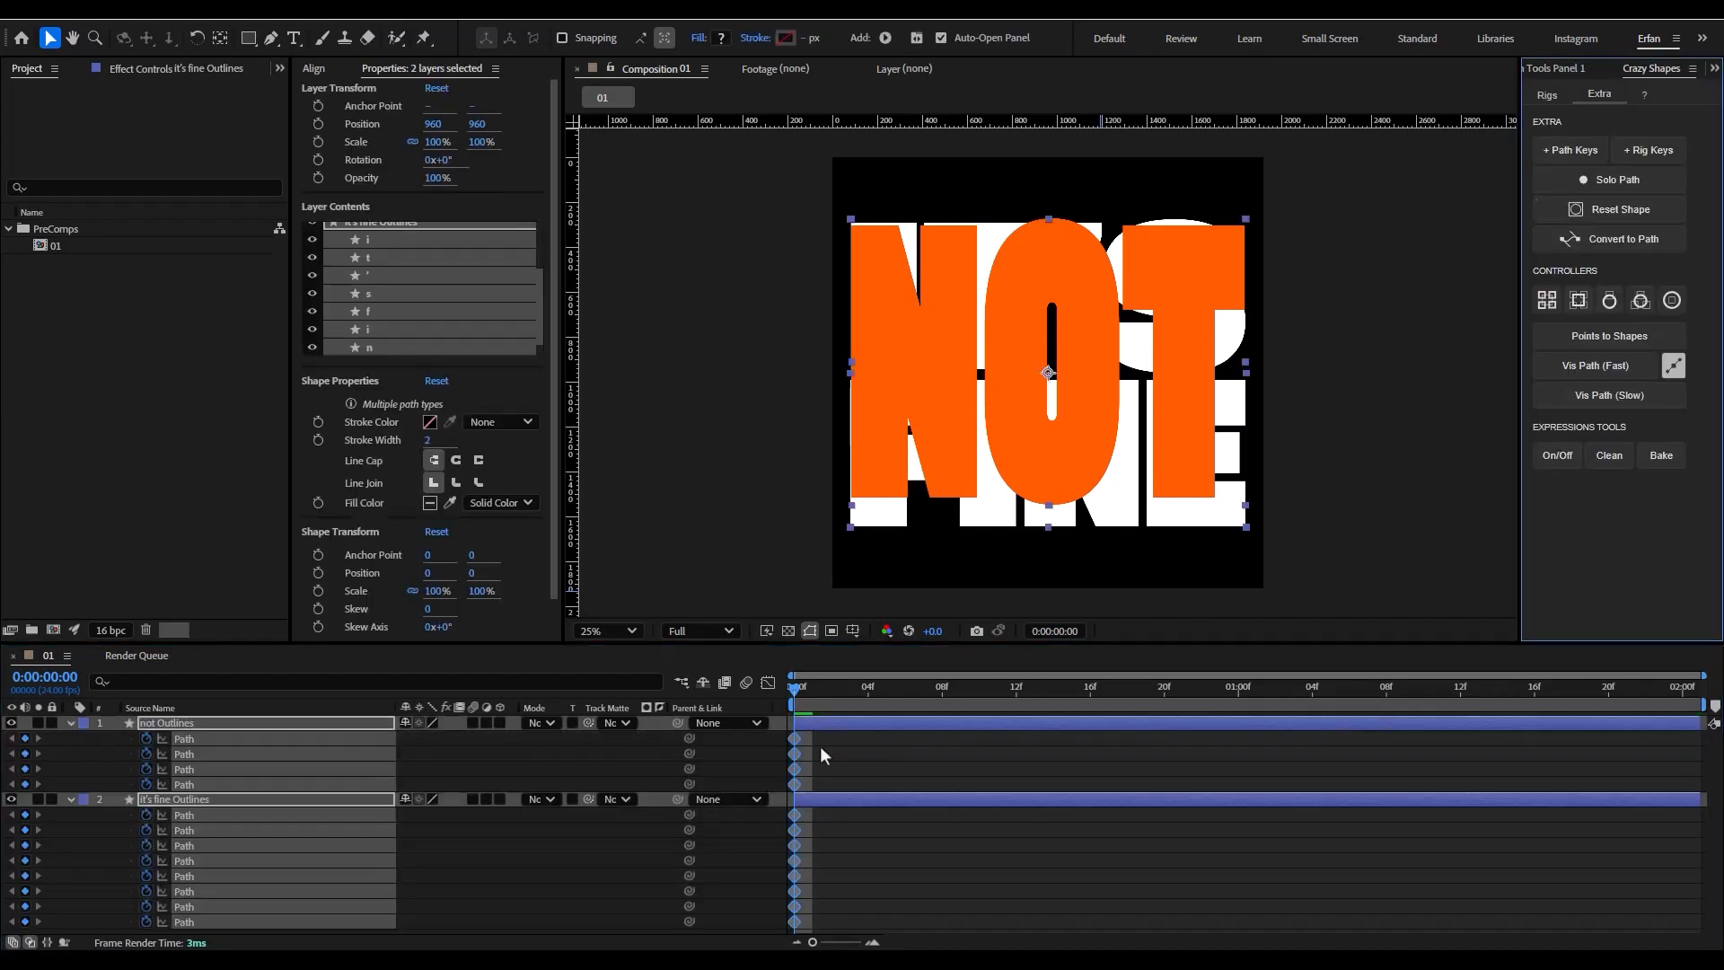
{"action": "left_click", "coordinate": [918, 863]}
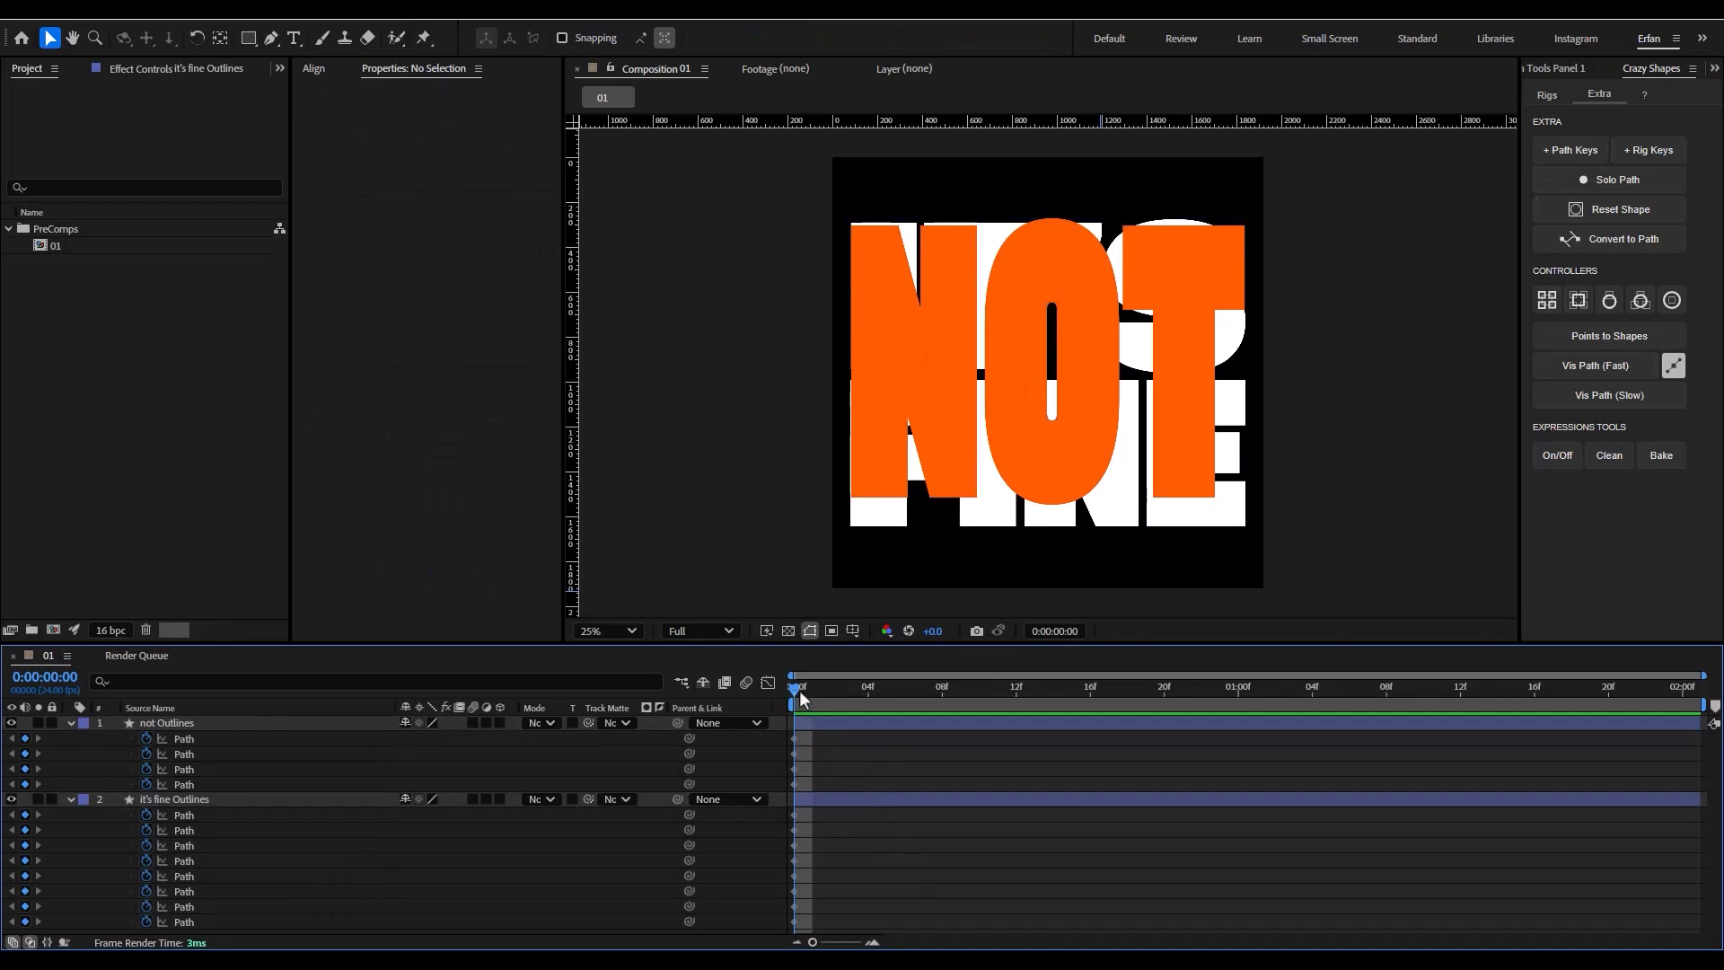
- At 0:00:01:00, squash the FINE letter paths vertically and move them down to the bottom edge of the composition
{"action": "left_click", "coordinate": [189, 815]}
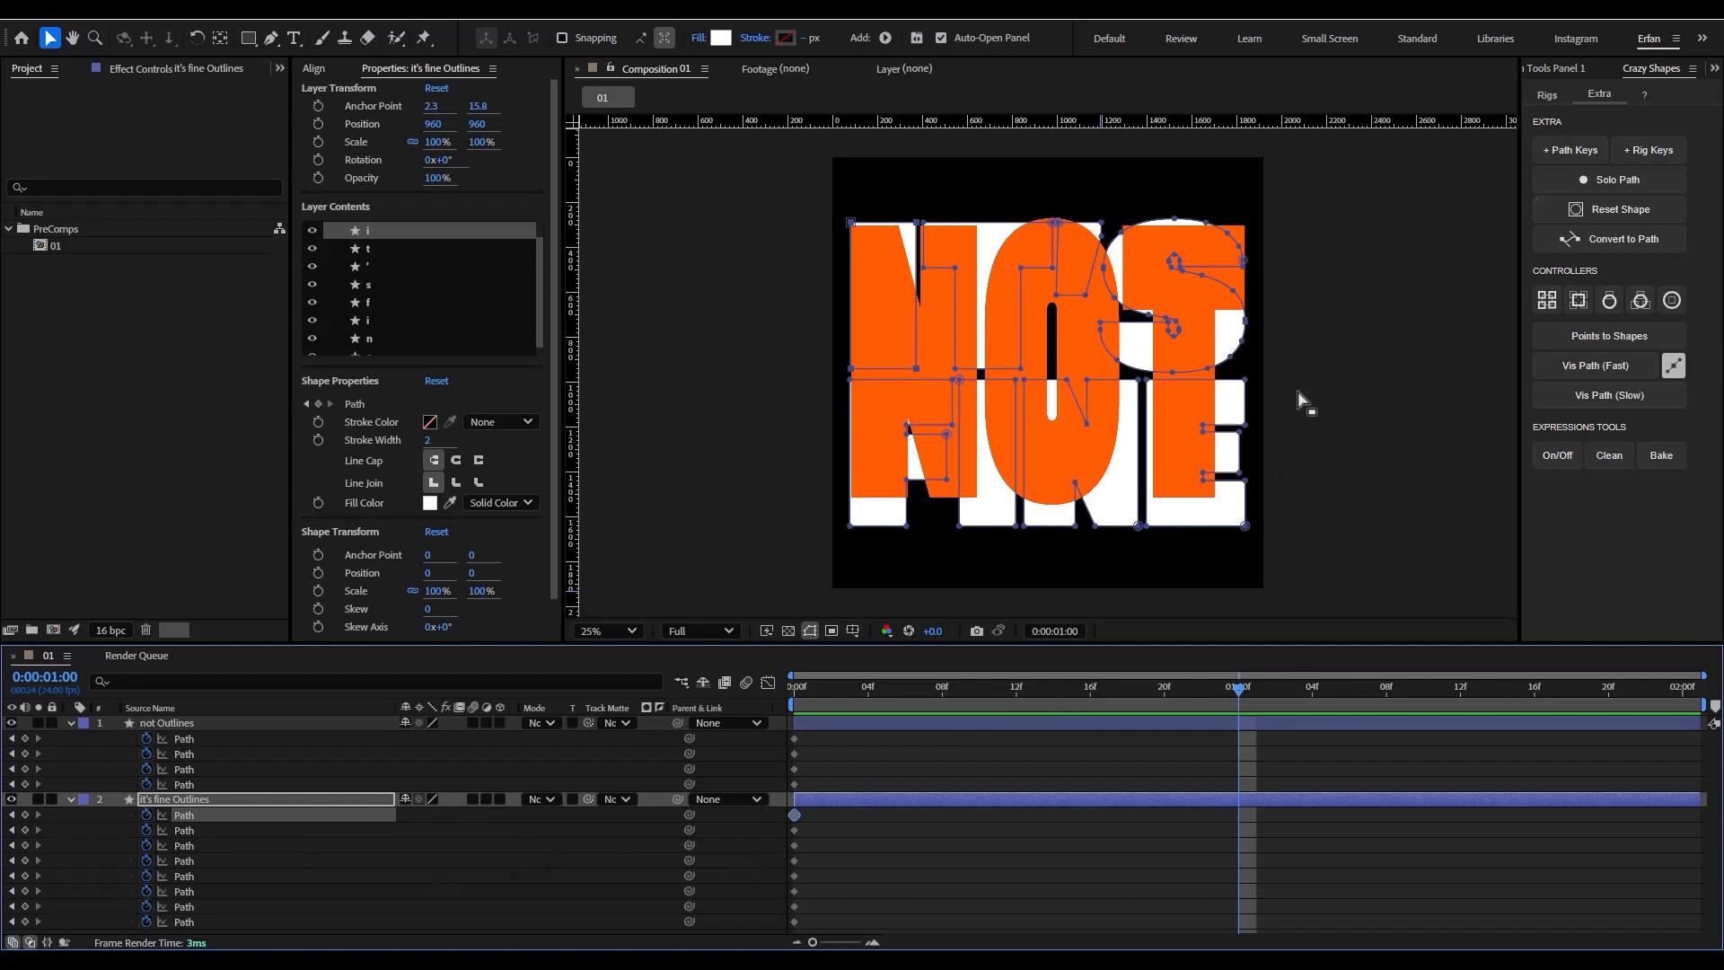
{"action": "left_click_drag", "start_coordinate": [1305, 387], "coordinate": [779, 590]}
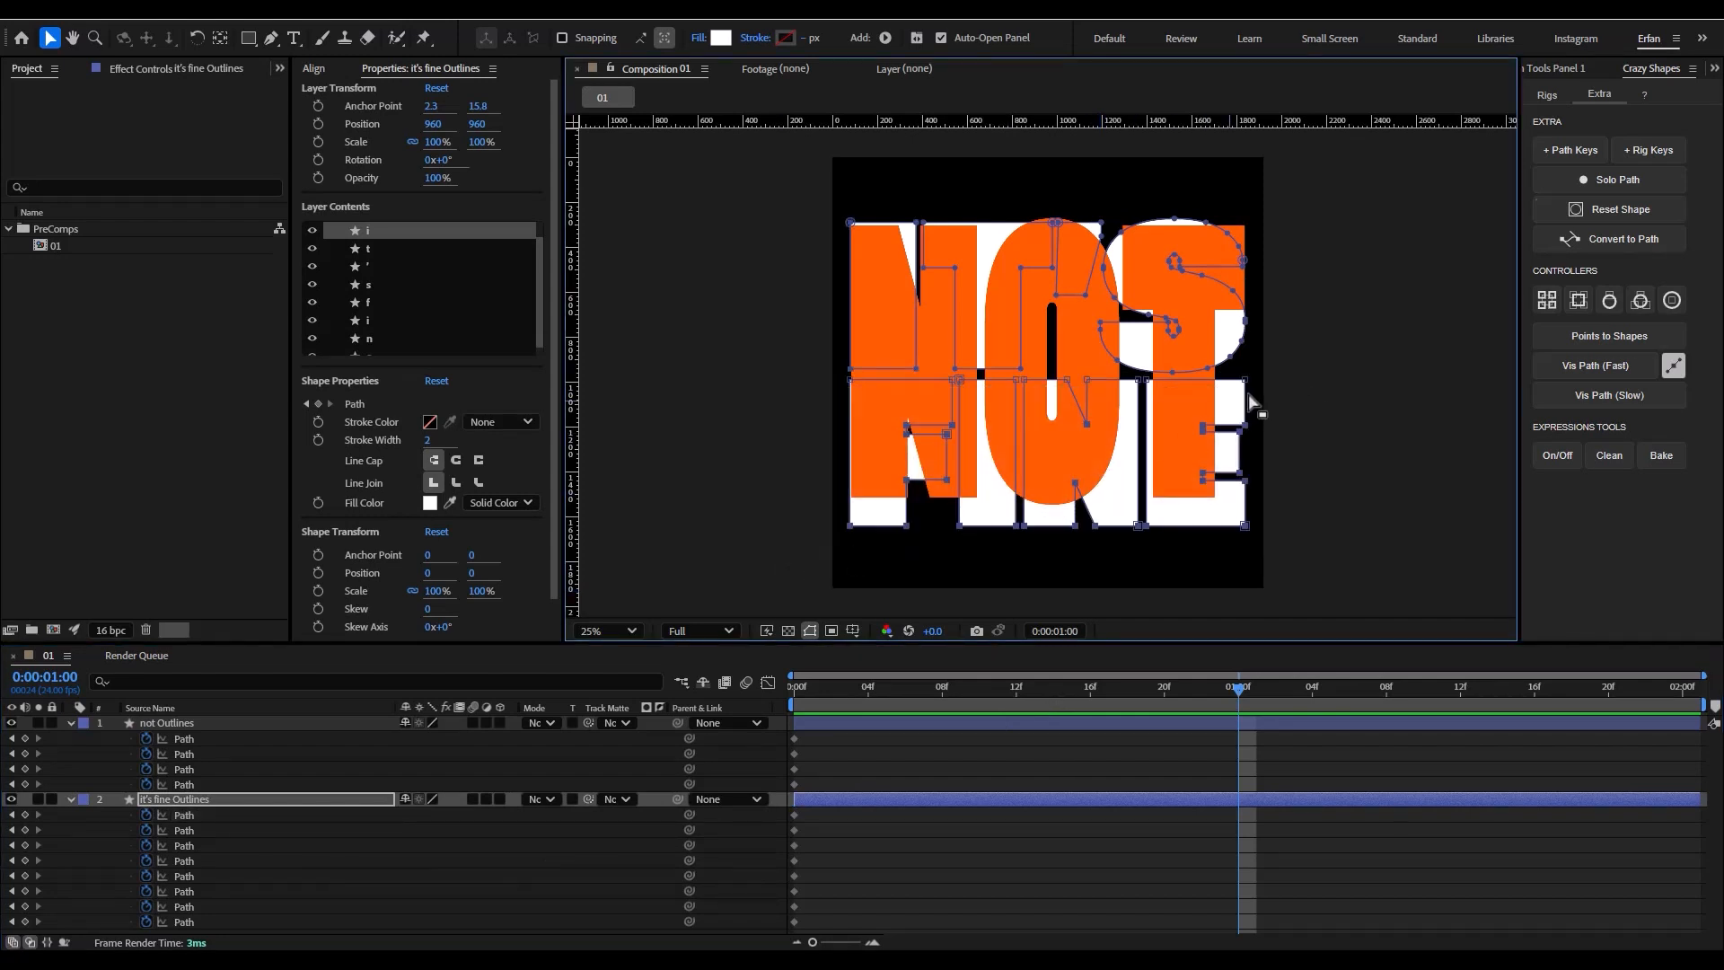
{"action": "left_click_drag", "start_coordinate": [1243, 406], "coordinate": [813, 549]}
{"action": "key", "text": "ctrl+t"}
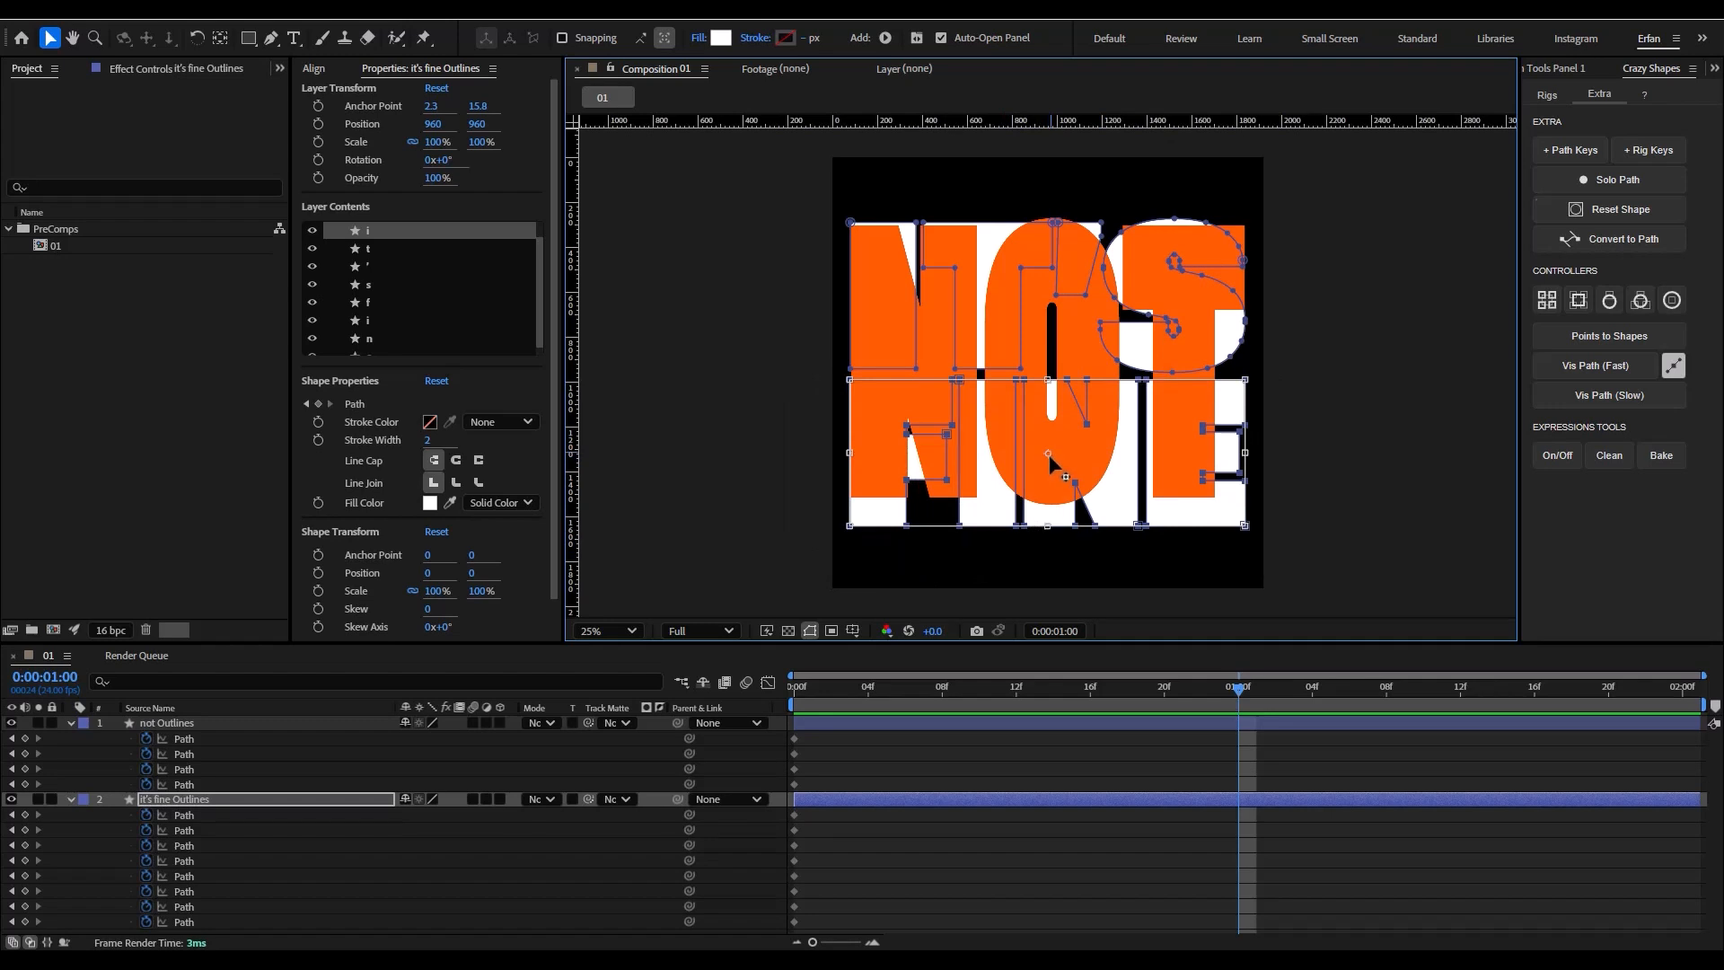
{"action": "left_click_drag", "start_coordinate": [1049, 454], "coordinate": [1052, 528]}
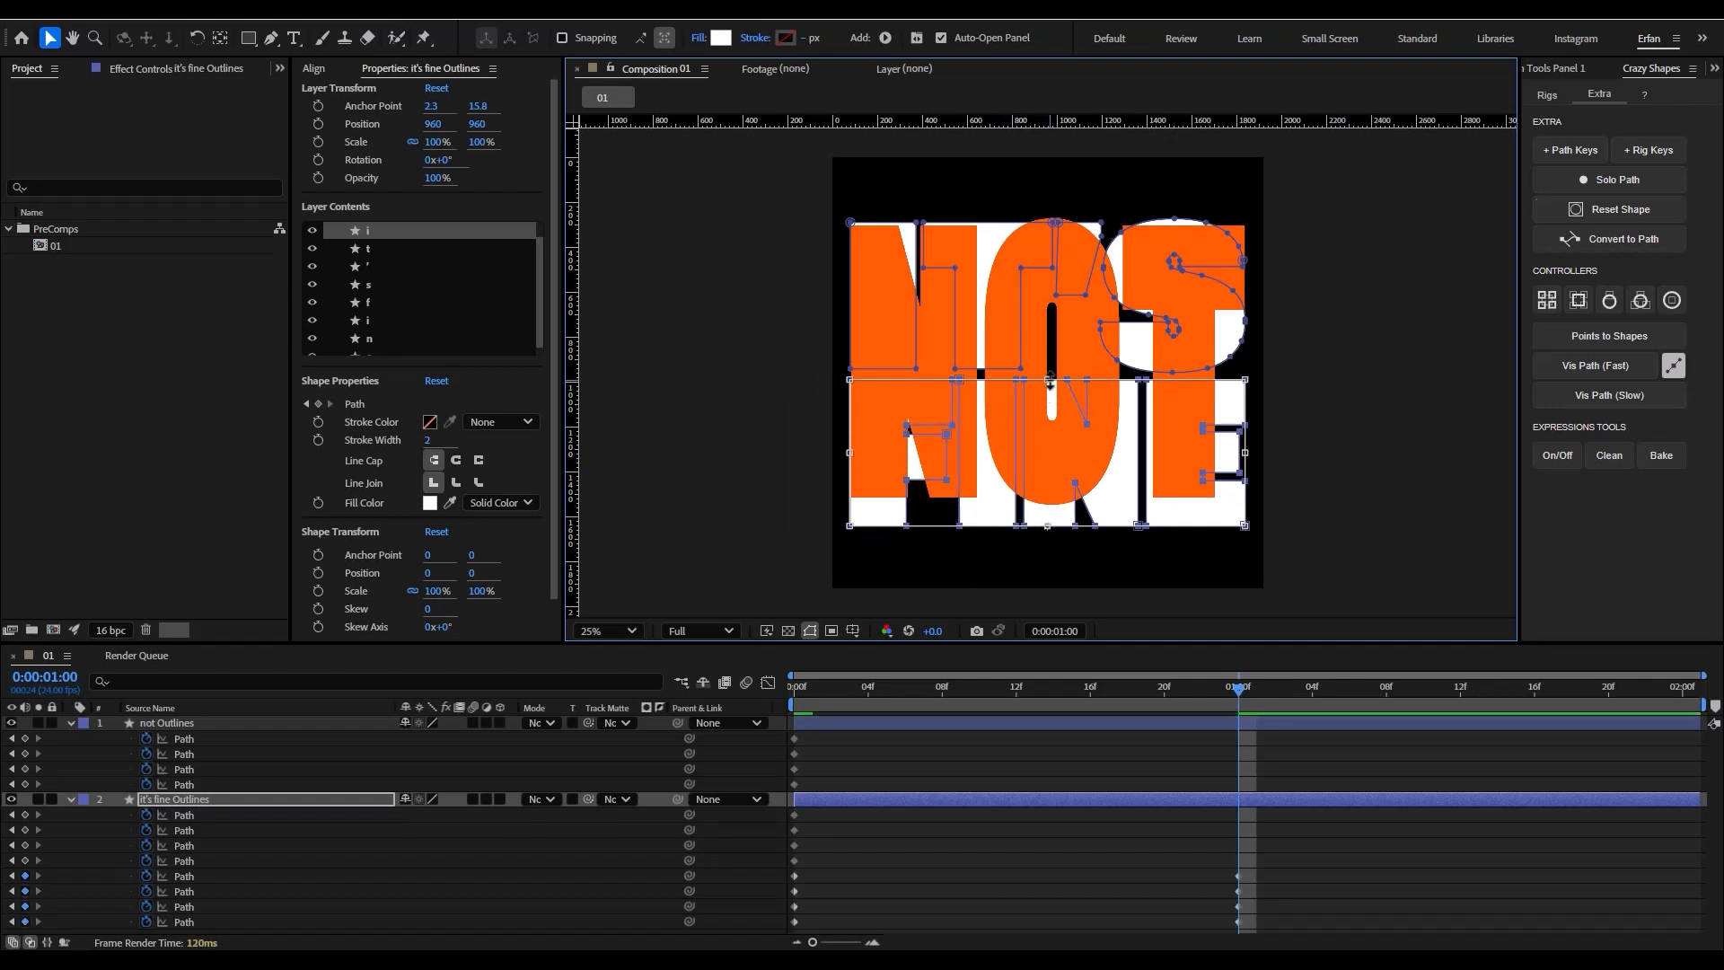
{"action": "left_click_drag", "start_coordinate": [1049, 380], "coordinate": [1055, 447]}
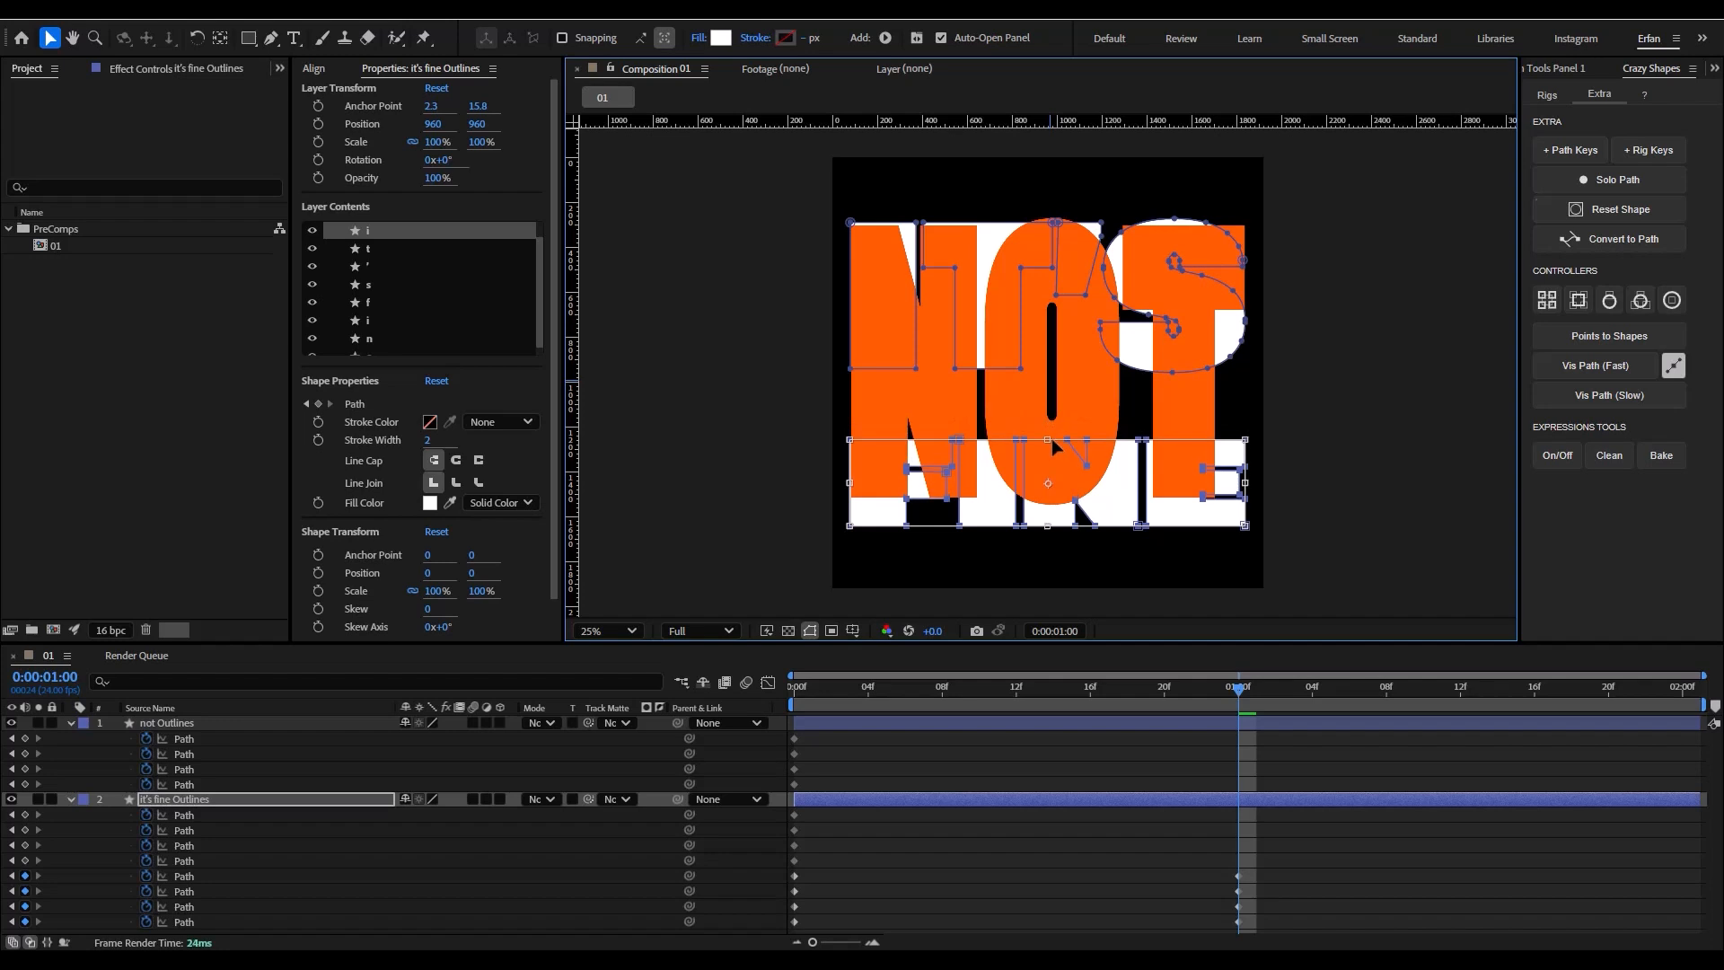
{"action": "left_click_drag", "start_coordinate": [1060, 513], "coordinate": [1060, 567]}
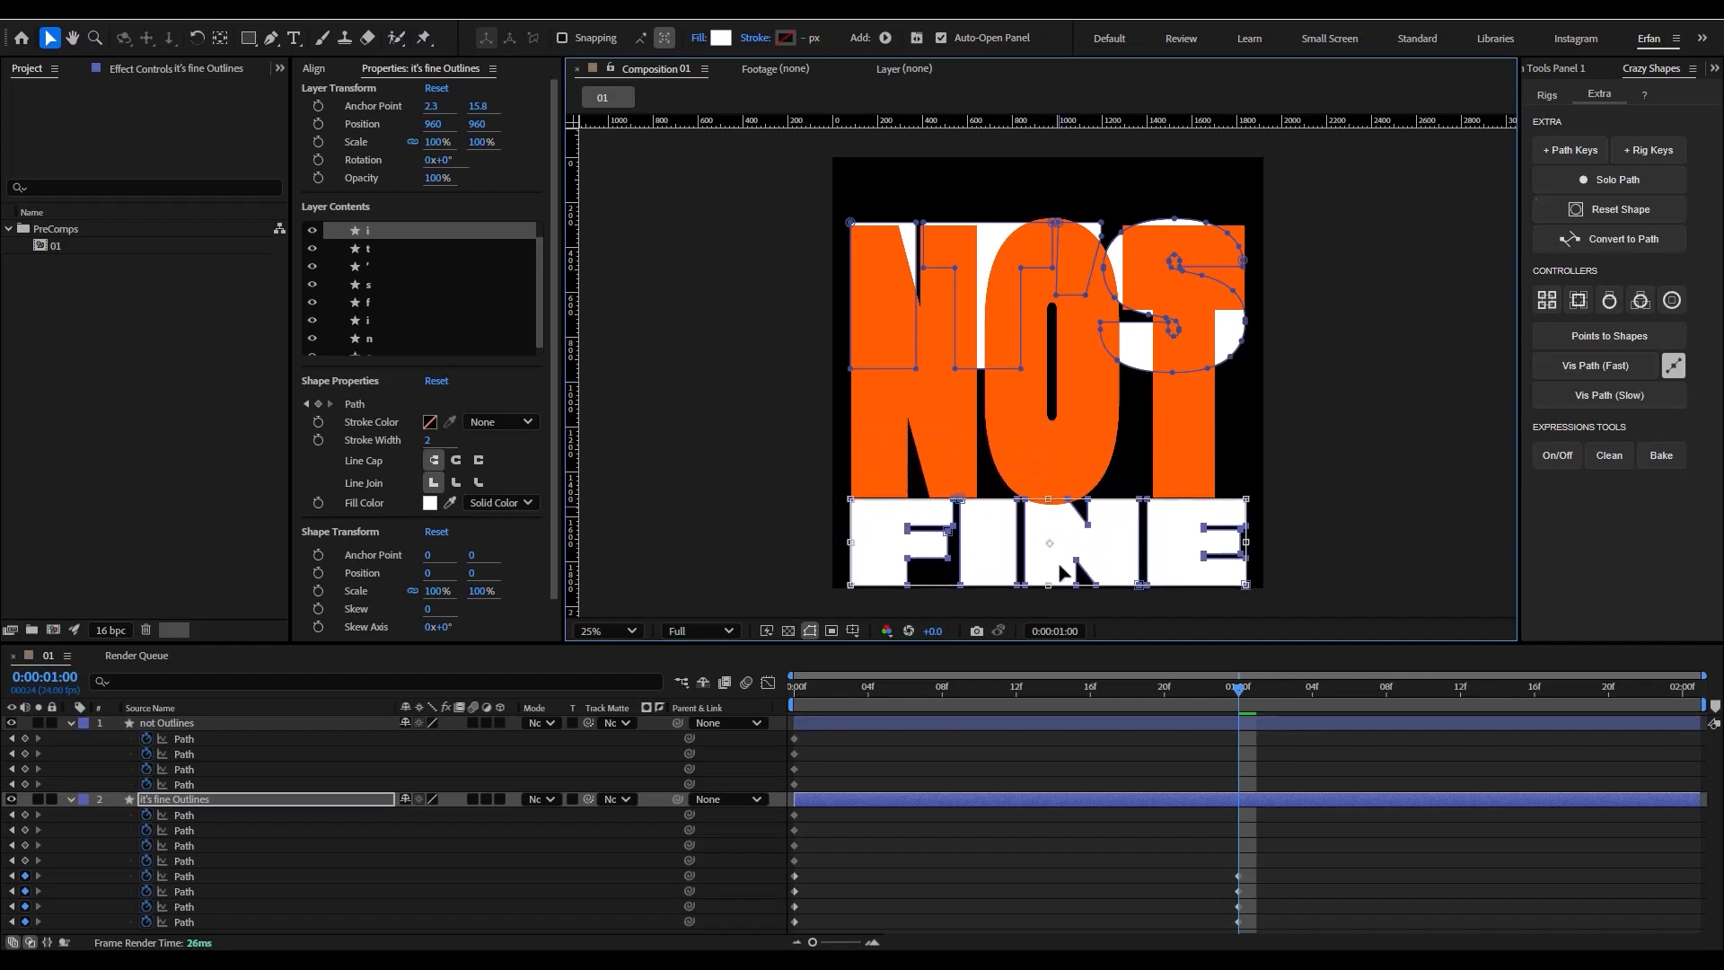
- At 0:00:01:00, squash the IT'S letter paths vertically and move them up to the top edge of the composition
{"action": "left_click_drag", "start_coordinate": [855, 811], "coordinate": [789, 865]}
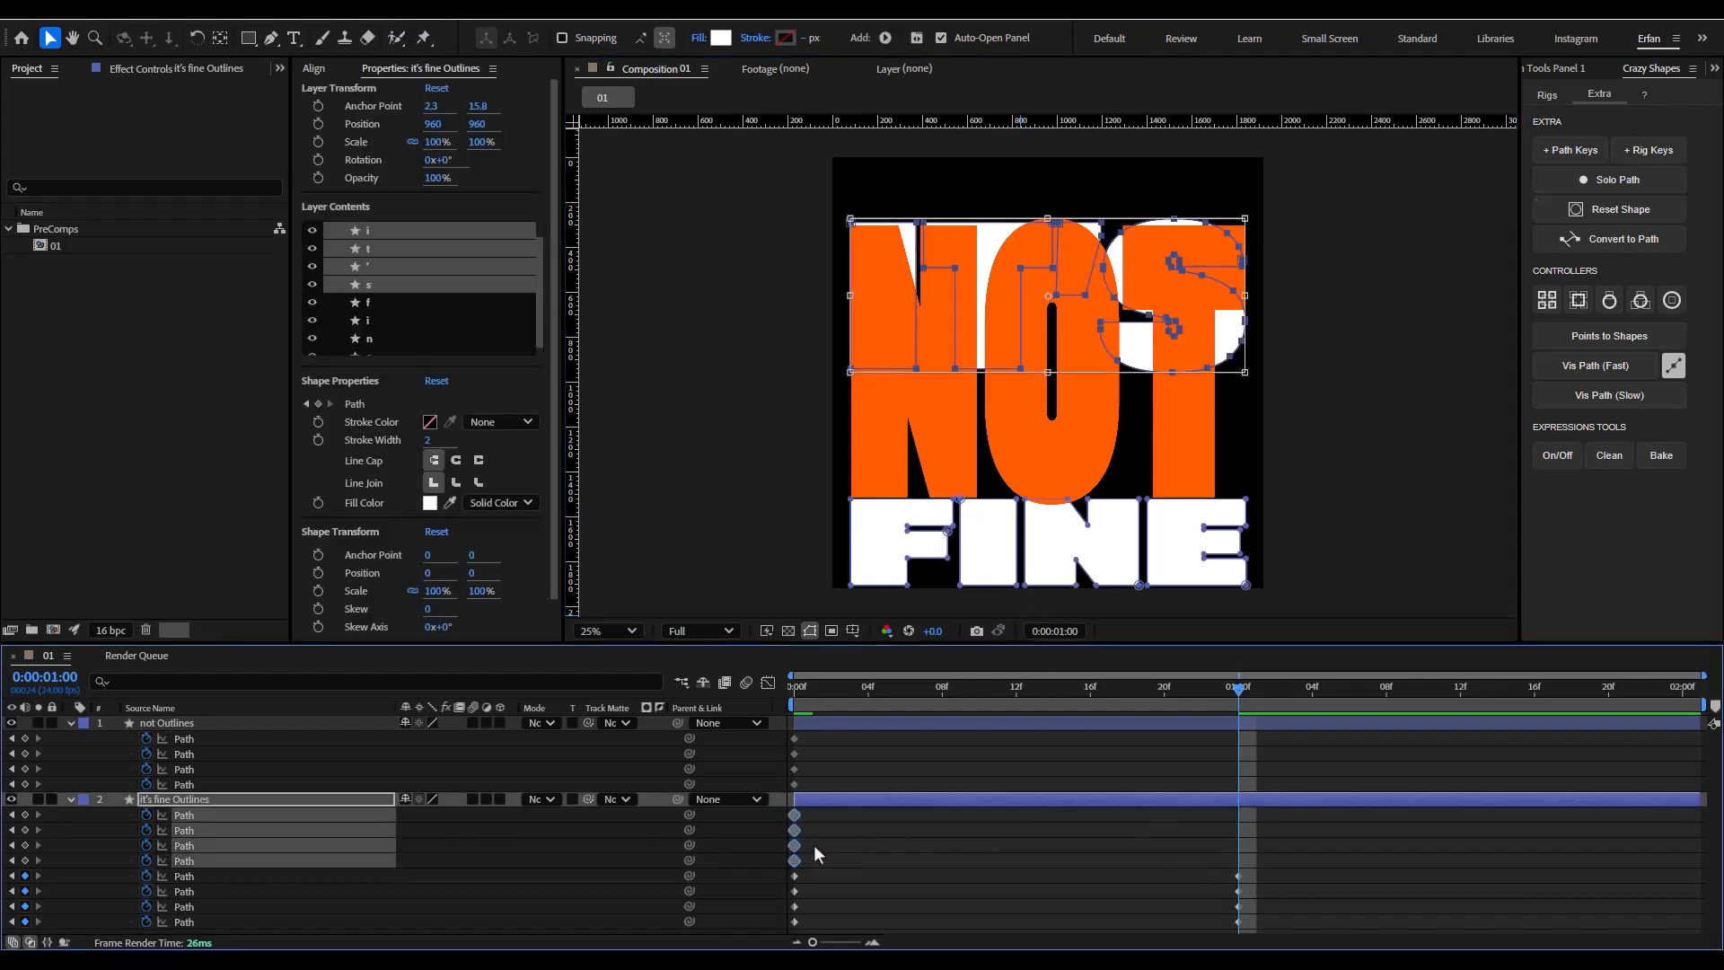
{"action": "left_click", "coordinate": [1049, 299]}
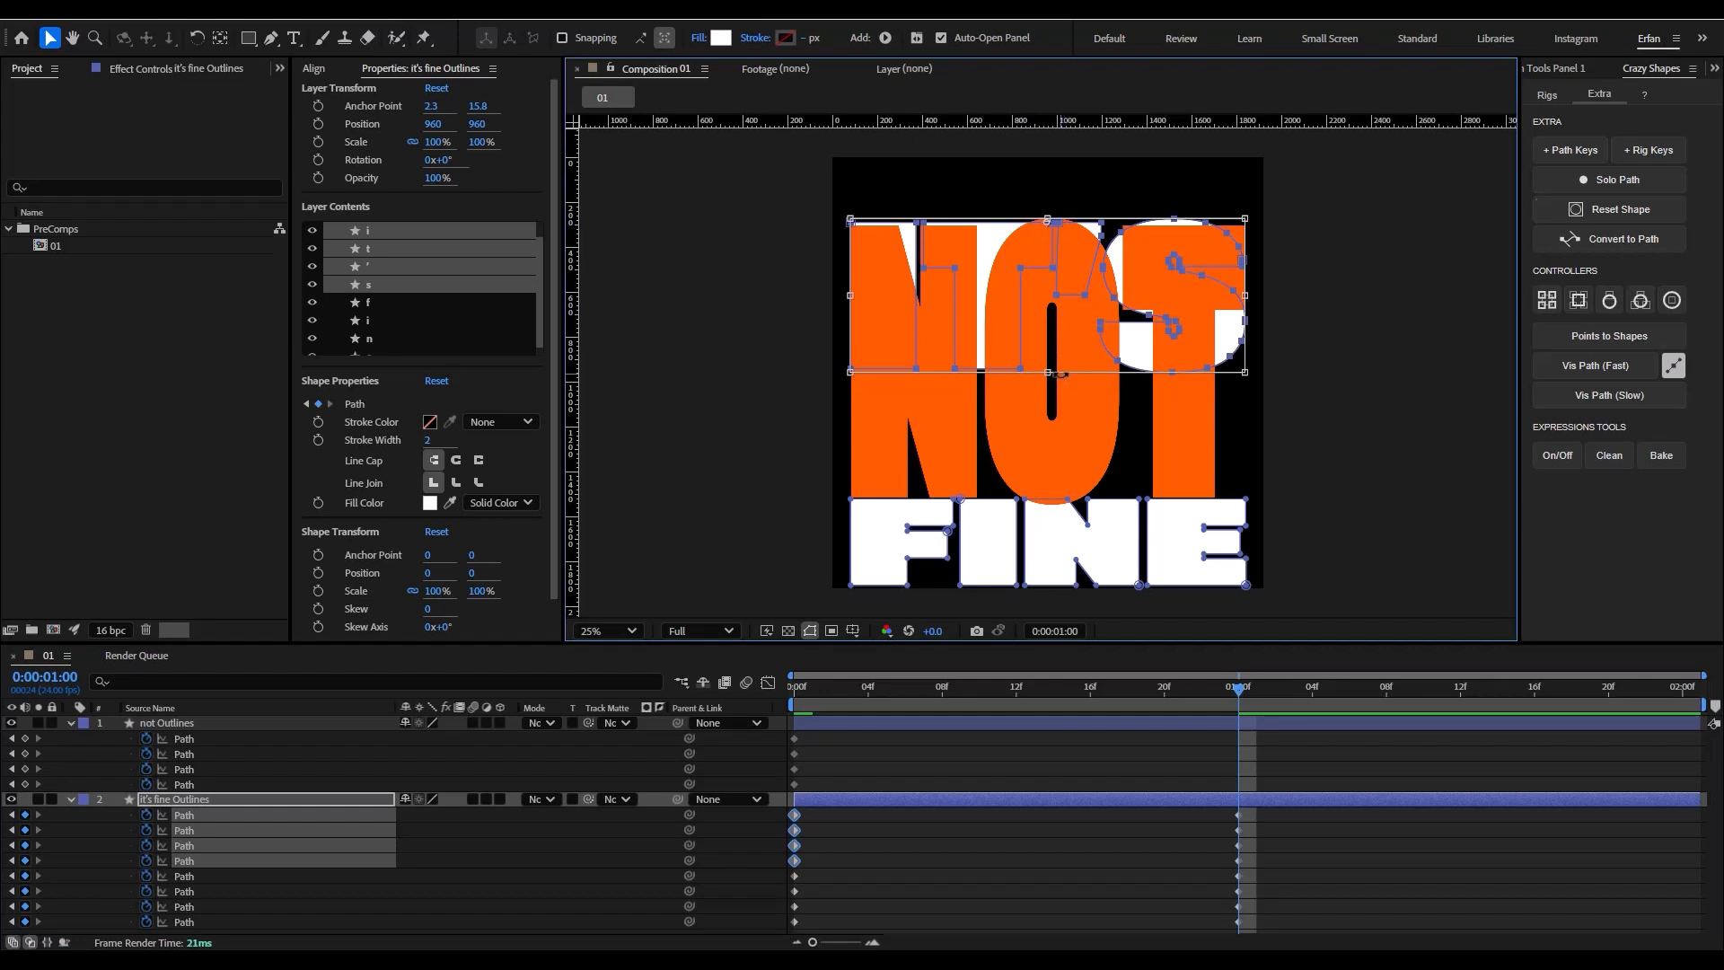
{"action": "left_click_drag", "start_coordinate": [1049, 371], "coordinate": [1049, 304]}
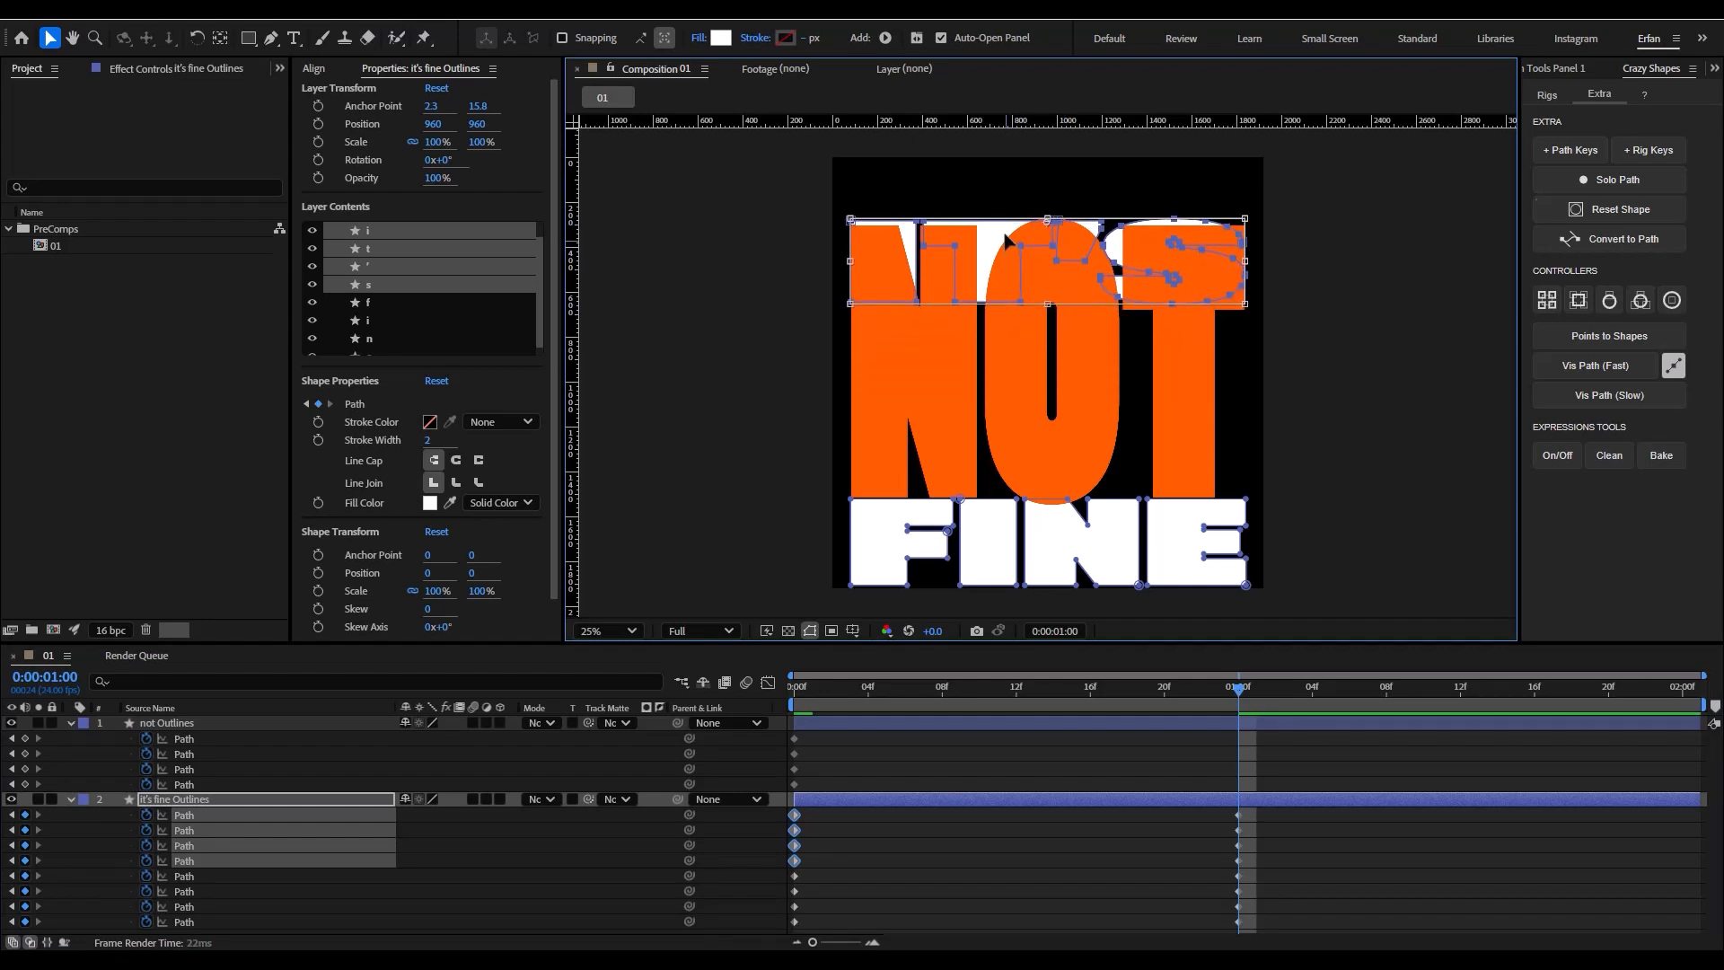
{"action": "left_click_drag", "start_coordinate": [1005, 236], "coordinate": [997, 178]}
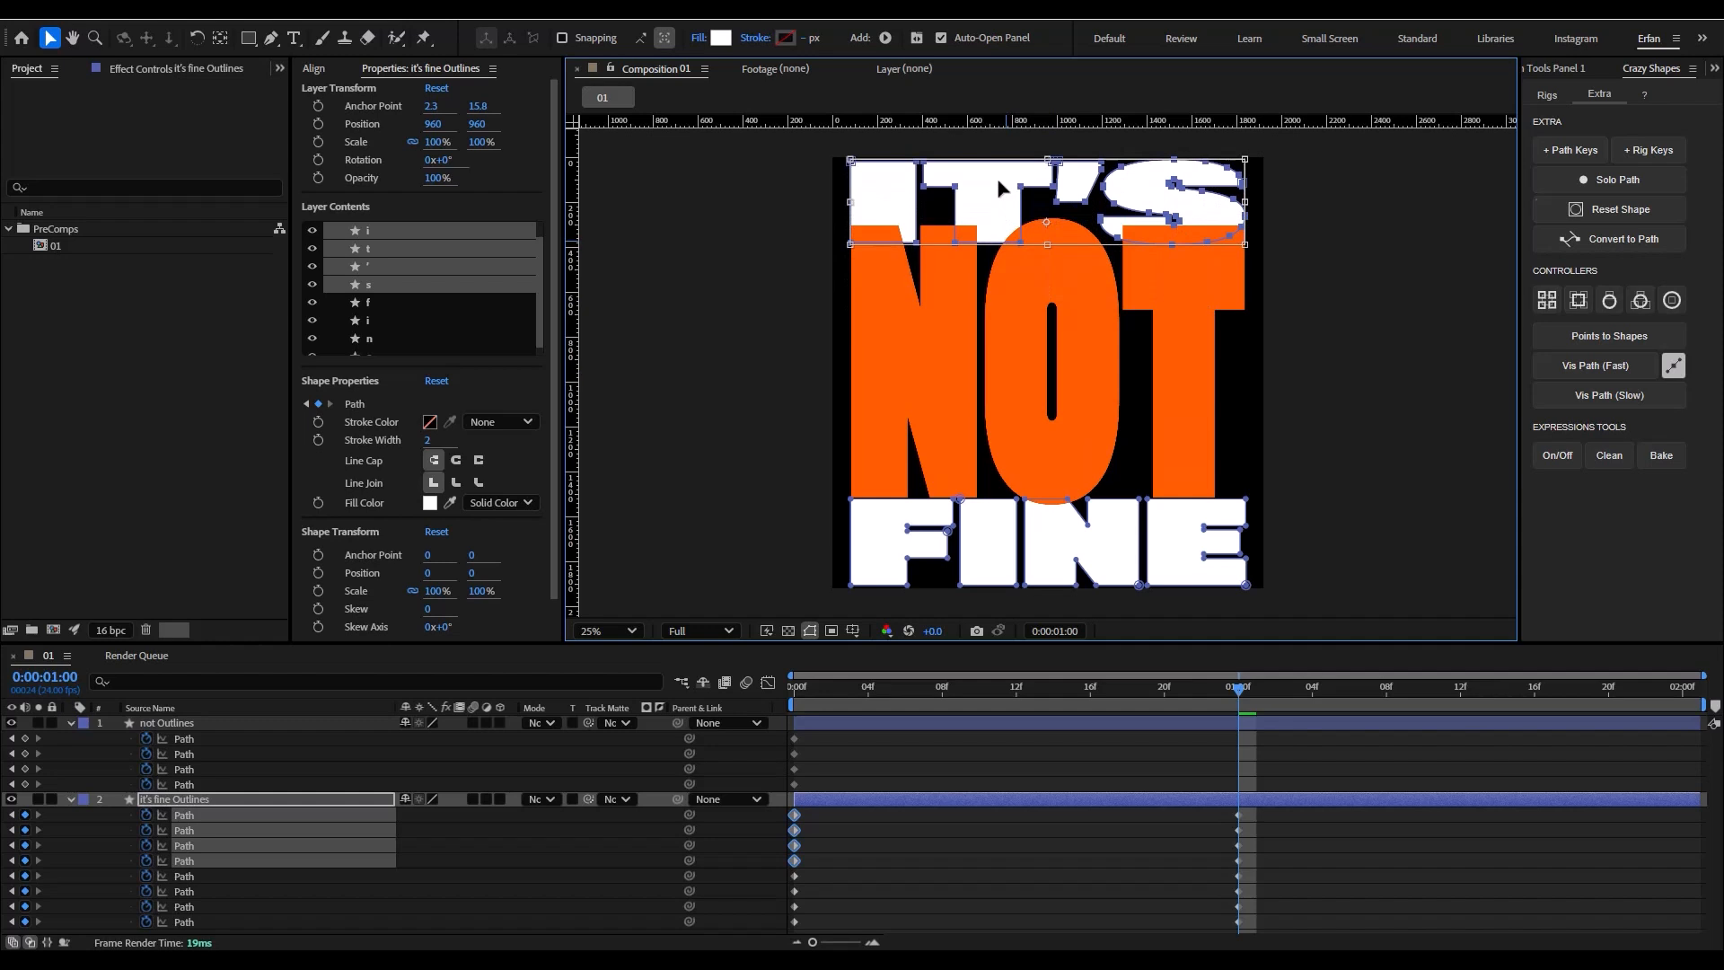
{"action": "left_click", "coordinate": [1258, 833]}
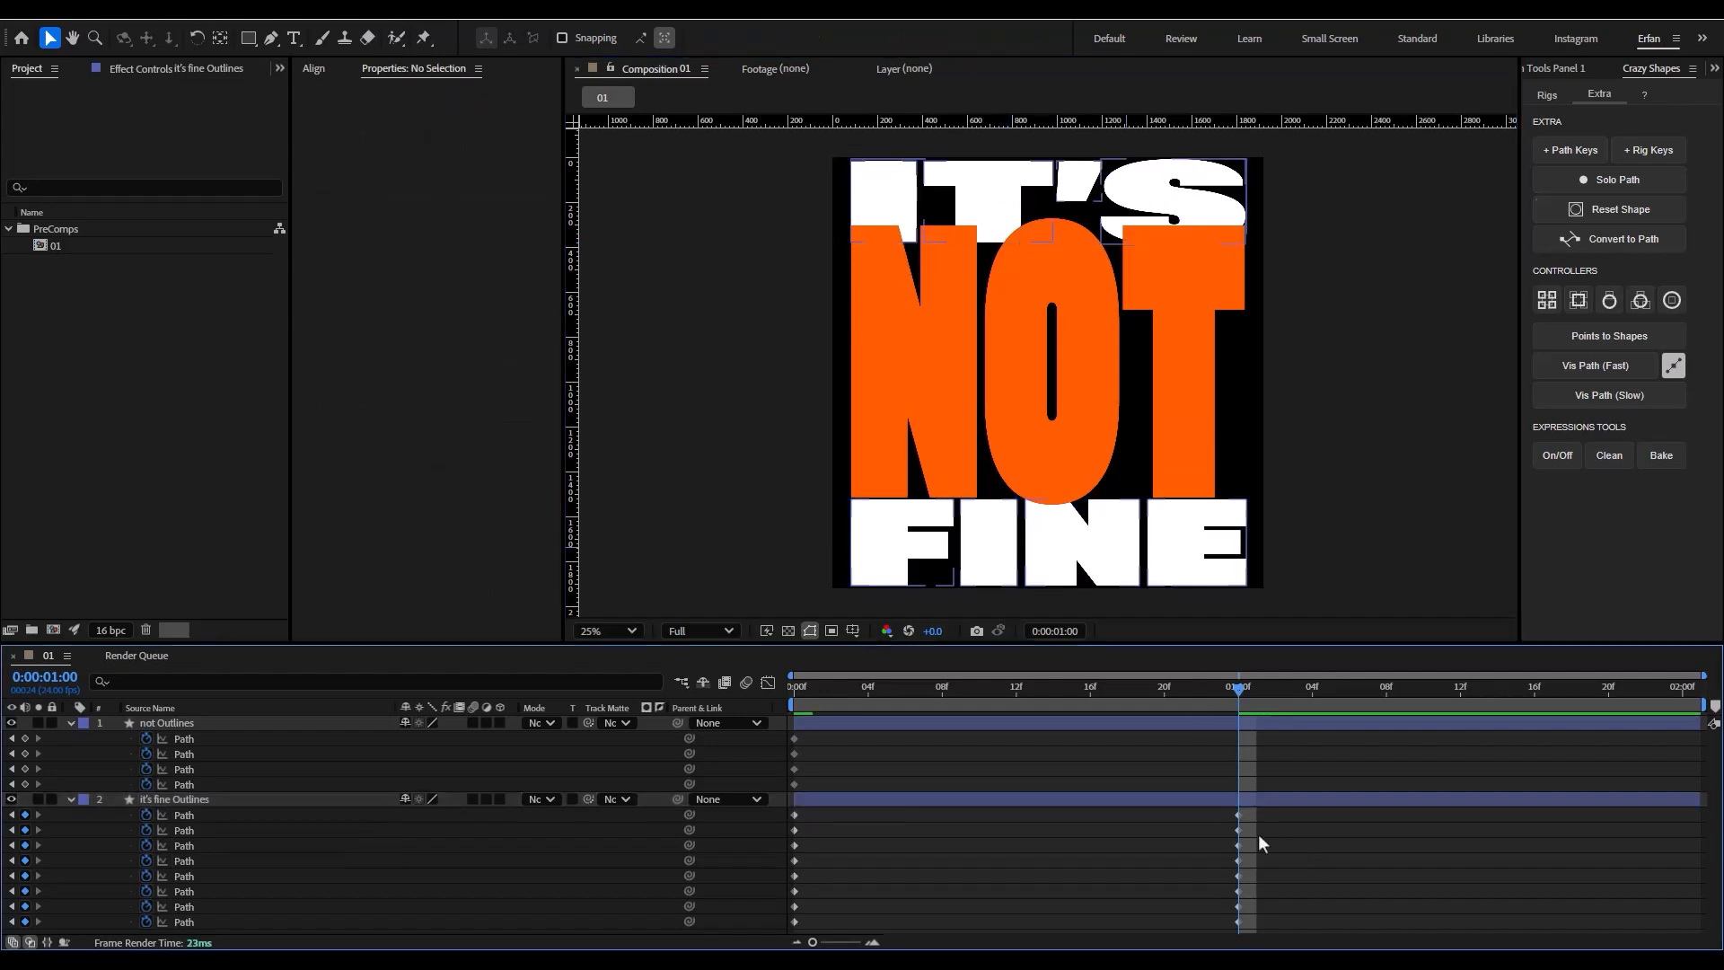
{"action": "mouse_move", "coordinate": [1232, 684]}
{"action": "left_mouse_down"}
{"action": "mouse_move", "coordinate": [853, 764]}
{"action": "mouse_move", "coordinate": [1223, 812]}
{"action": "mouse_move", "coordinate": [1043, 750]}
{"action": "mouse_move", "coordinate": [1266, 758]}
{"action": "mouse_move", "coordinate": [1230, 760]}
{"action": "mouse_move", "coordinate": [1215, 698]}
{"action": "mouse_move", "coordinate": [1232, 701]}
{"action": "left_mouse_up"}
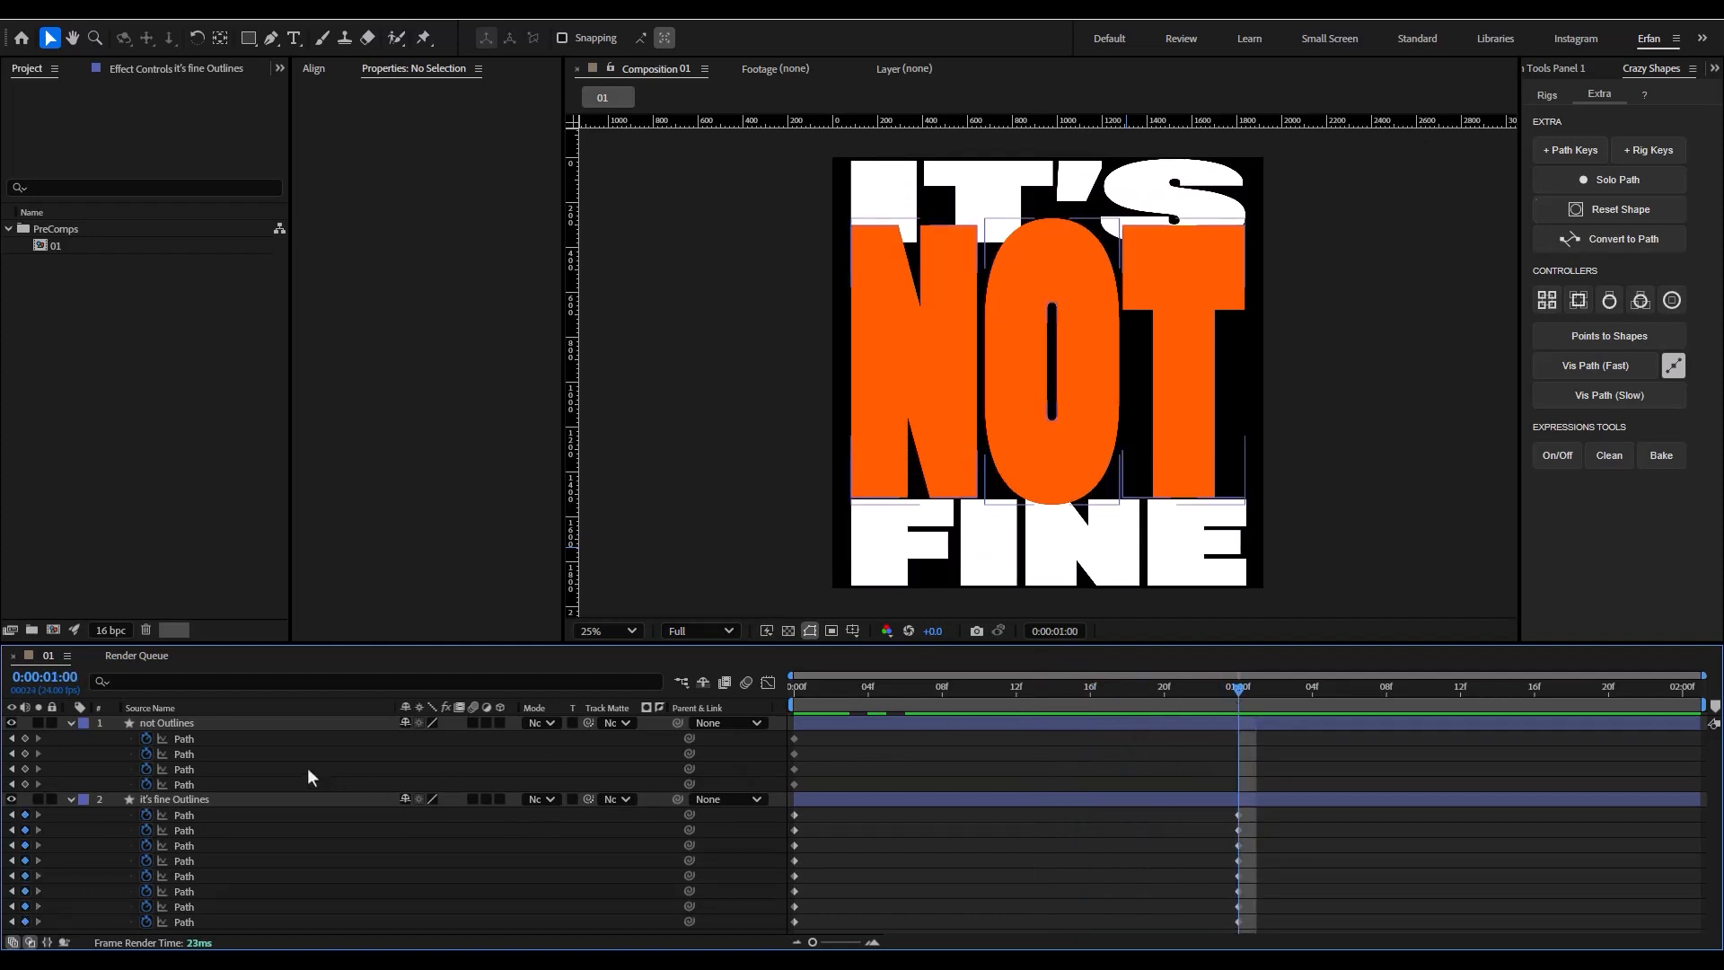
- At 0:00:01:00, collapse the three NOT letter paths vertically into a flat horizontal line
{"action": "left_click", "coordinate": [197, 745]}
{"action": "left_click_drag", "start_coordinate": [823, 742], "coordinate": [785, 800]}
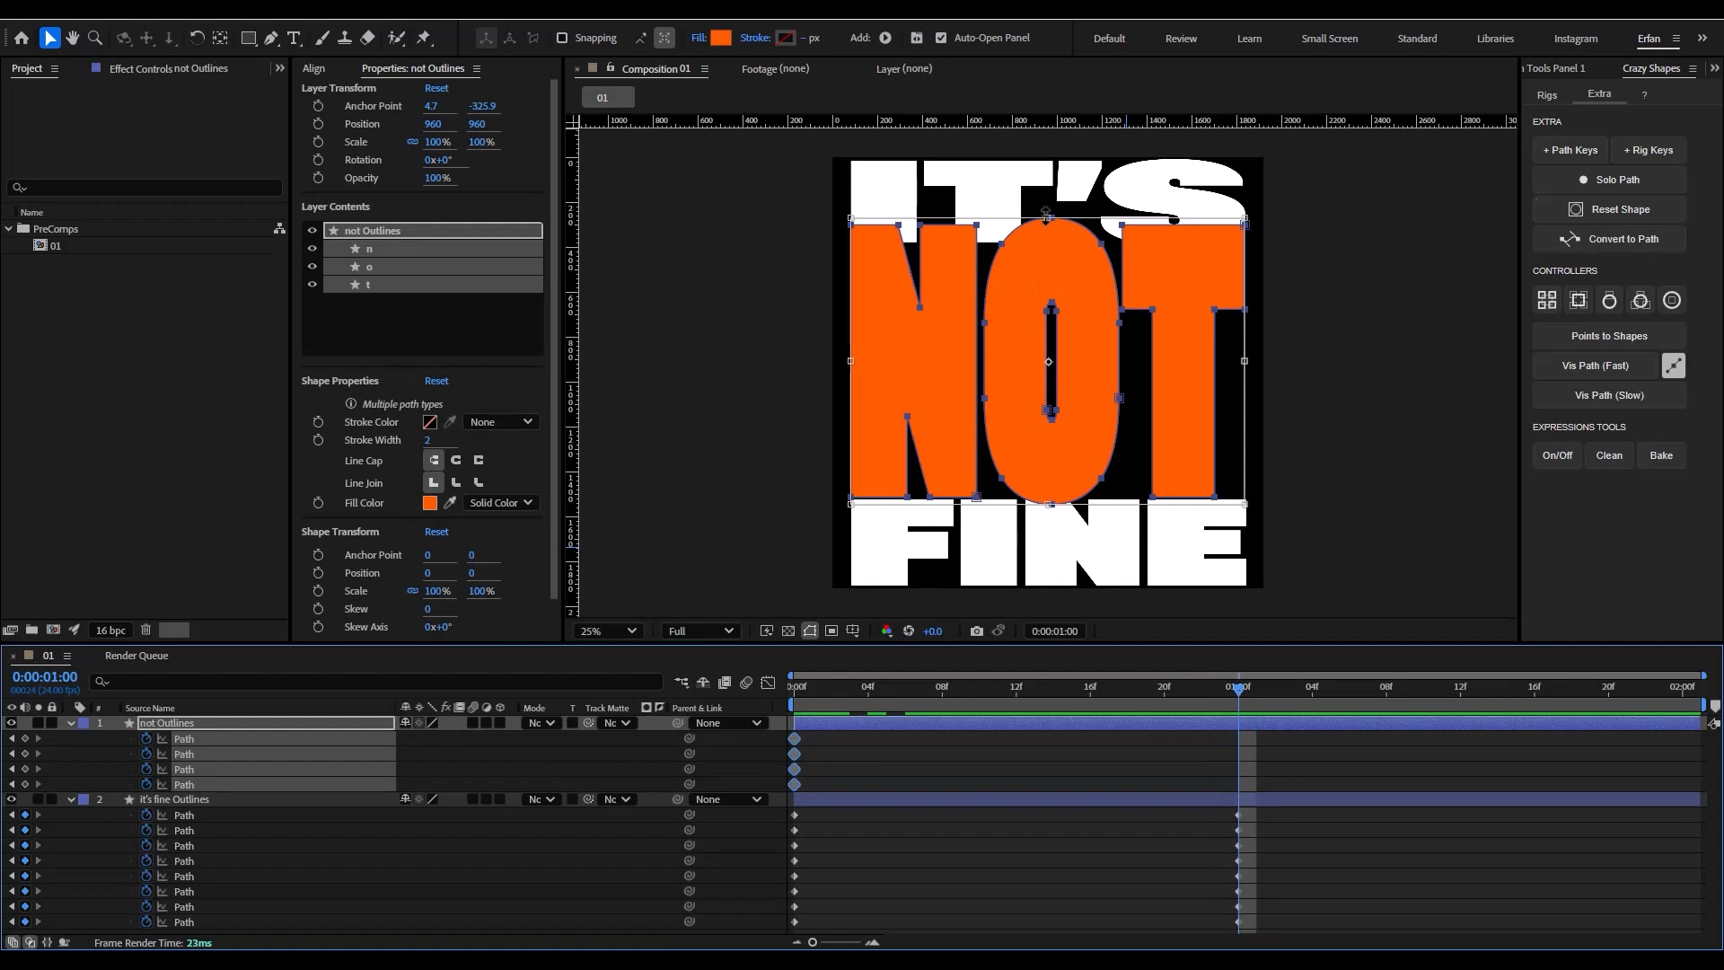
{"action": "left_click_drag", "start_coordinate": [1047, 215], "coordinate": [1063, 319]}
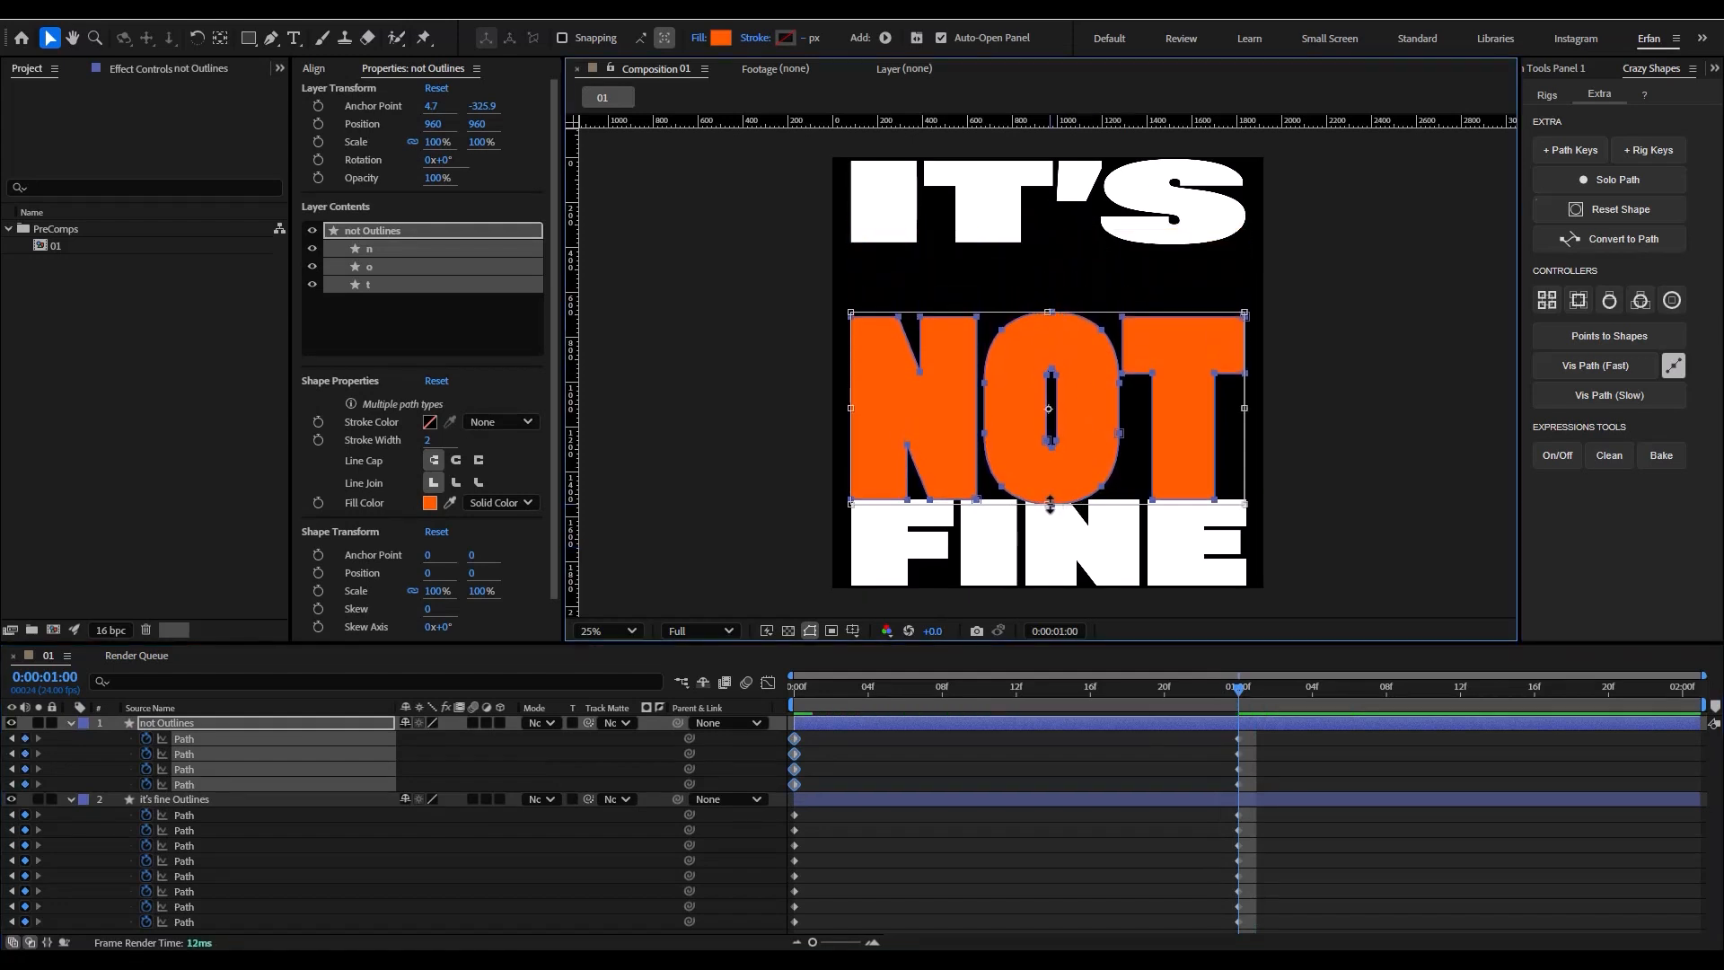
{"action": "left_click_drag", "start_coordinate": [1050, 507], "coordinate": [1048, 336]}
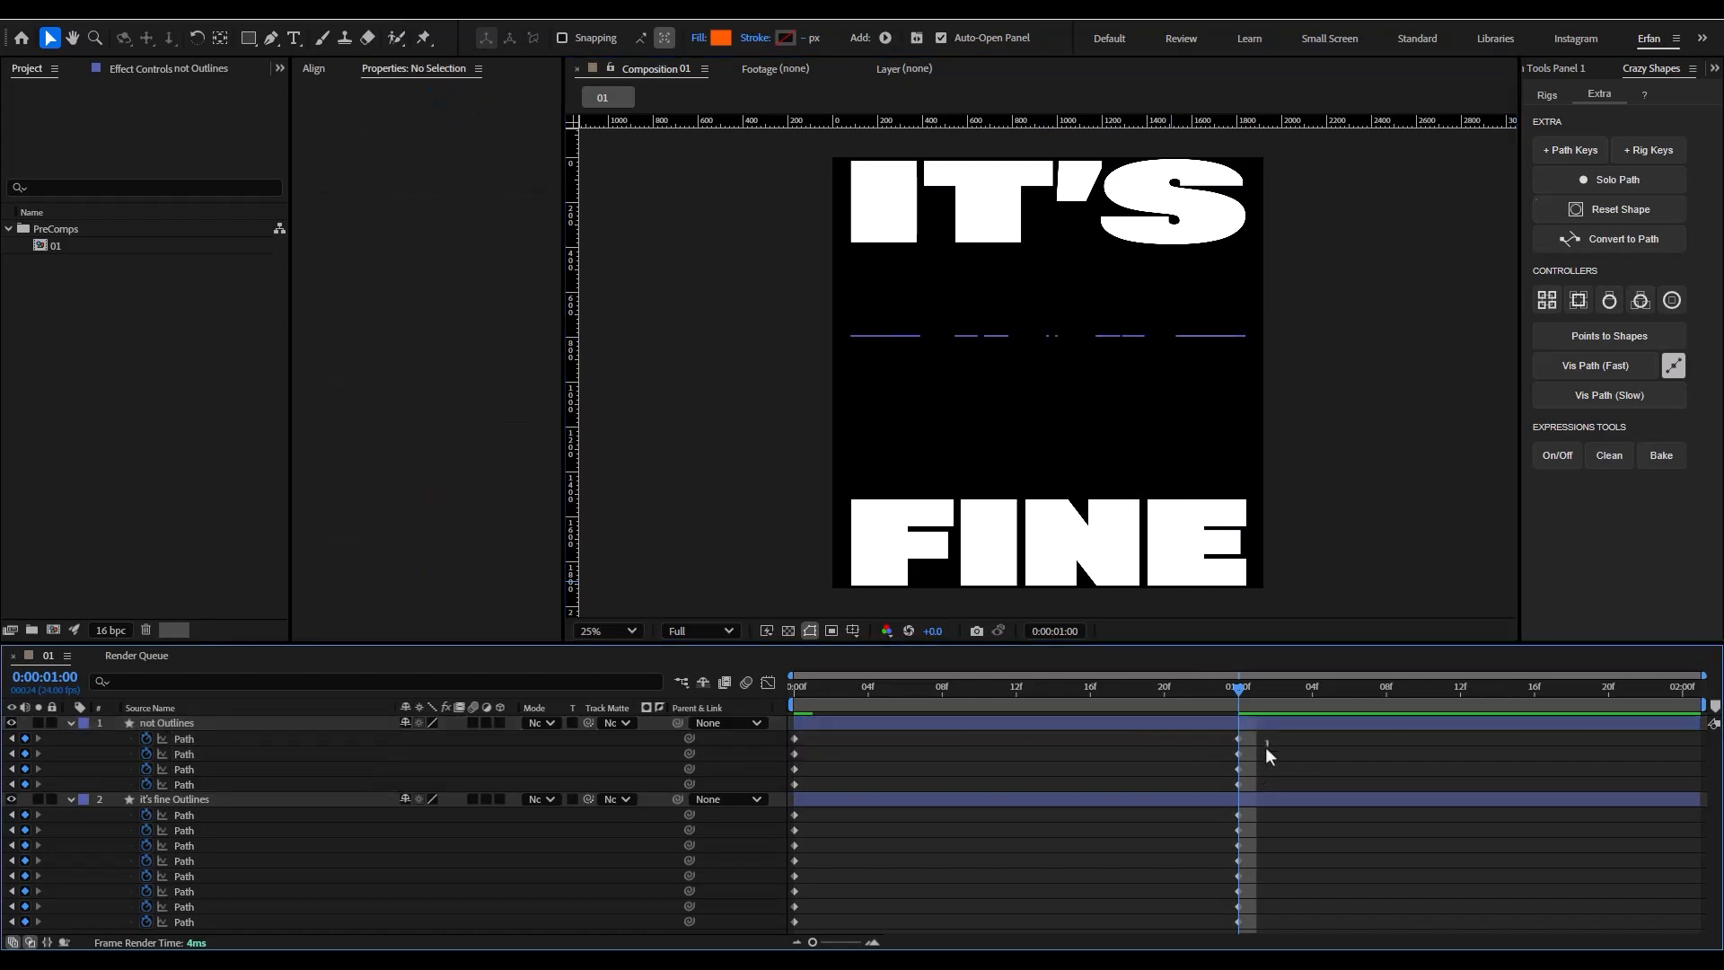
- Time-reverse all path keyframes of the not Outlines layer so NOT grows from the flat line
{"action": "left_click_drag", "start_coordinate": [1264, 736], "coordinate": [787, 804]}
{"action": "right_click", "coordinate": [788, 783]}
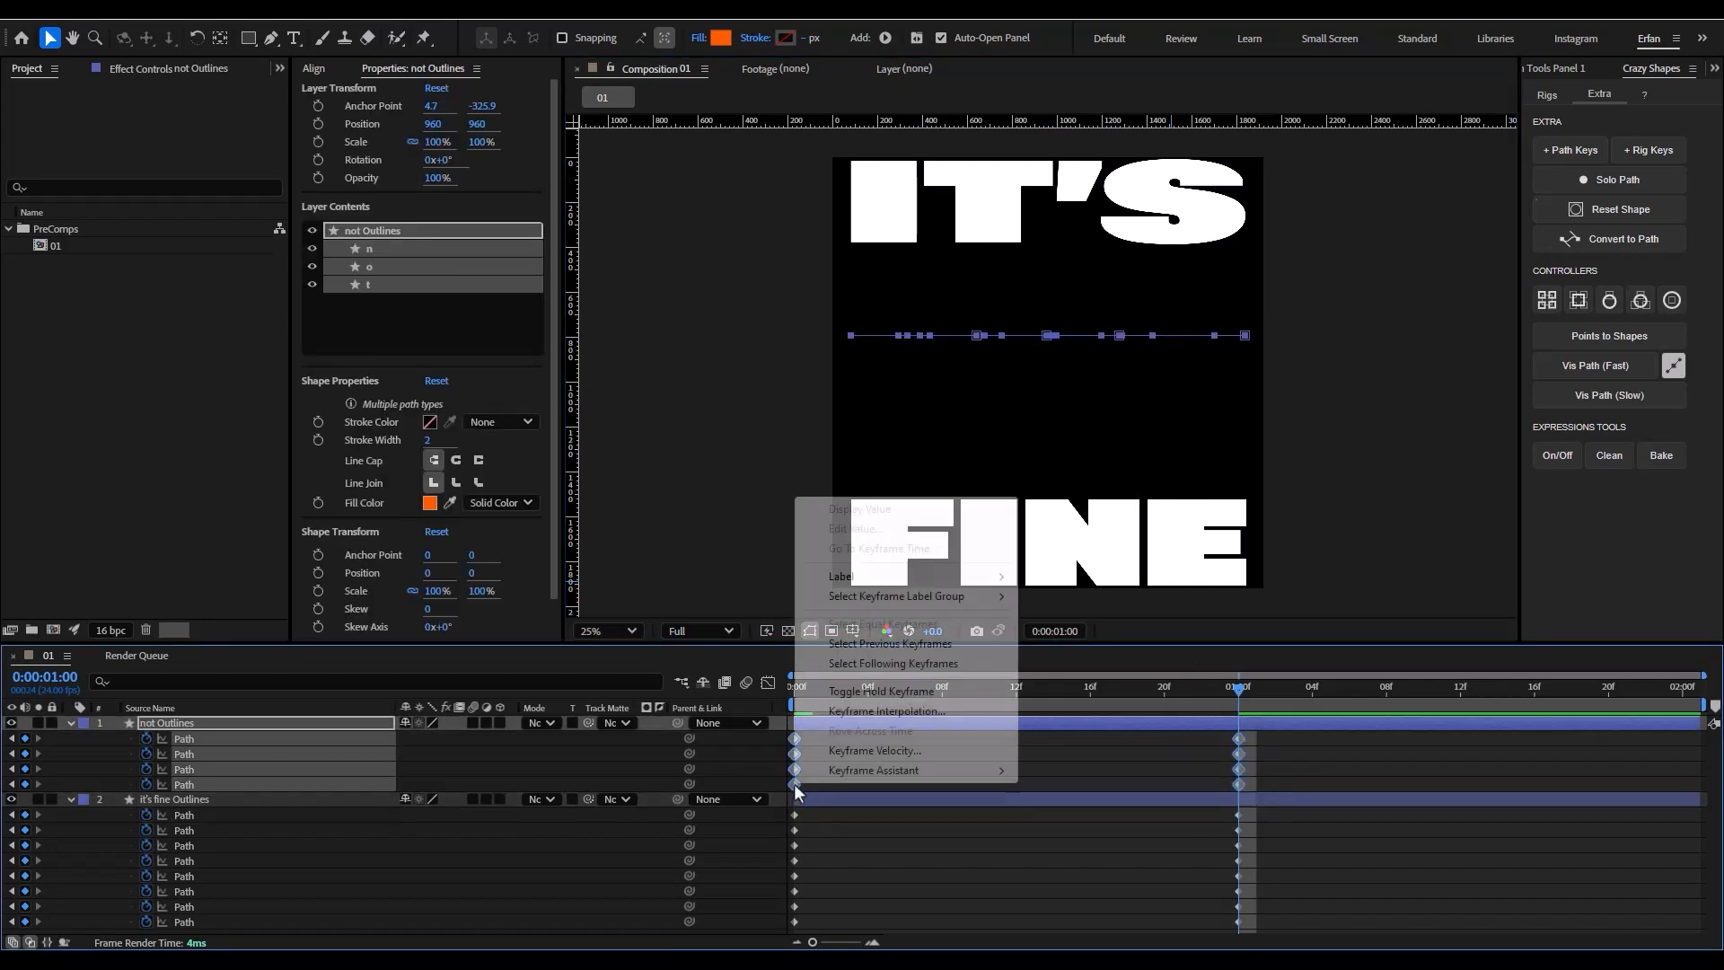
{"action": "mouse_move", "coordinate": [891, 778]}
{"action": "left_click", "coordinate": [1104, 770]}
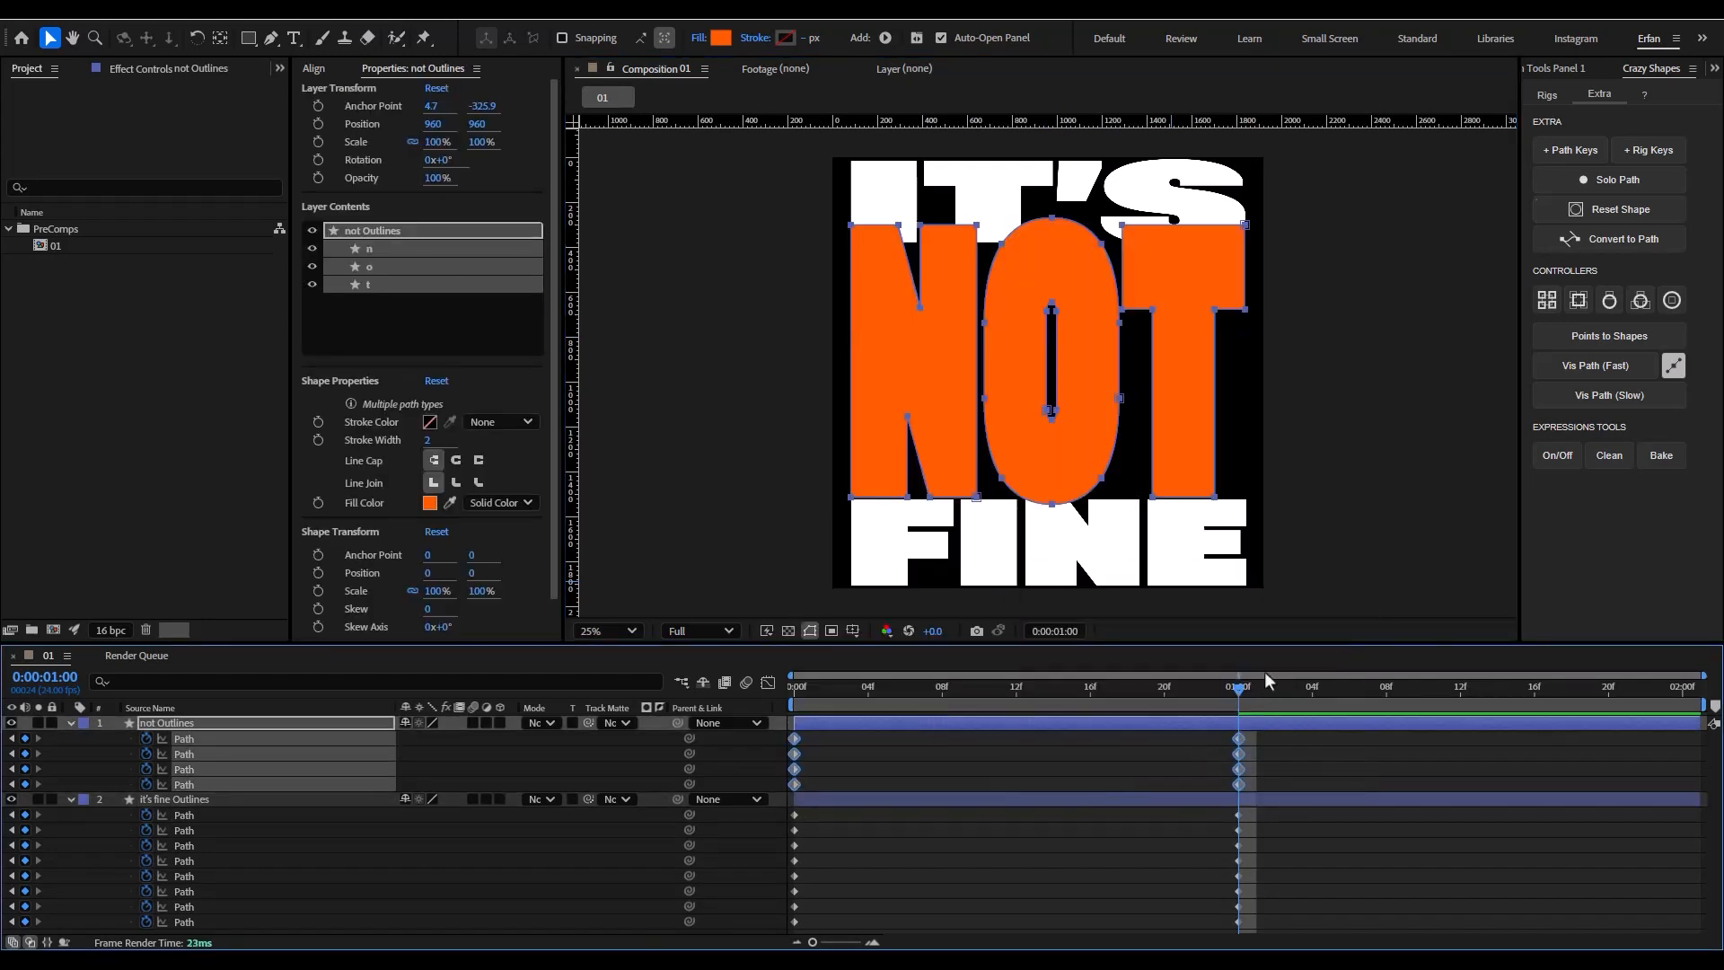
- At frame 0, nudge the collapsed NOT paths down into the gap between IT'S and FINE, and preview the animation
{"action": "left_click_drag", "start_coordinate": [1239, 687], "coordinate": [767, 746]}
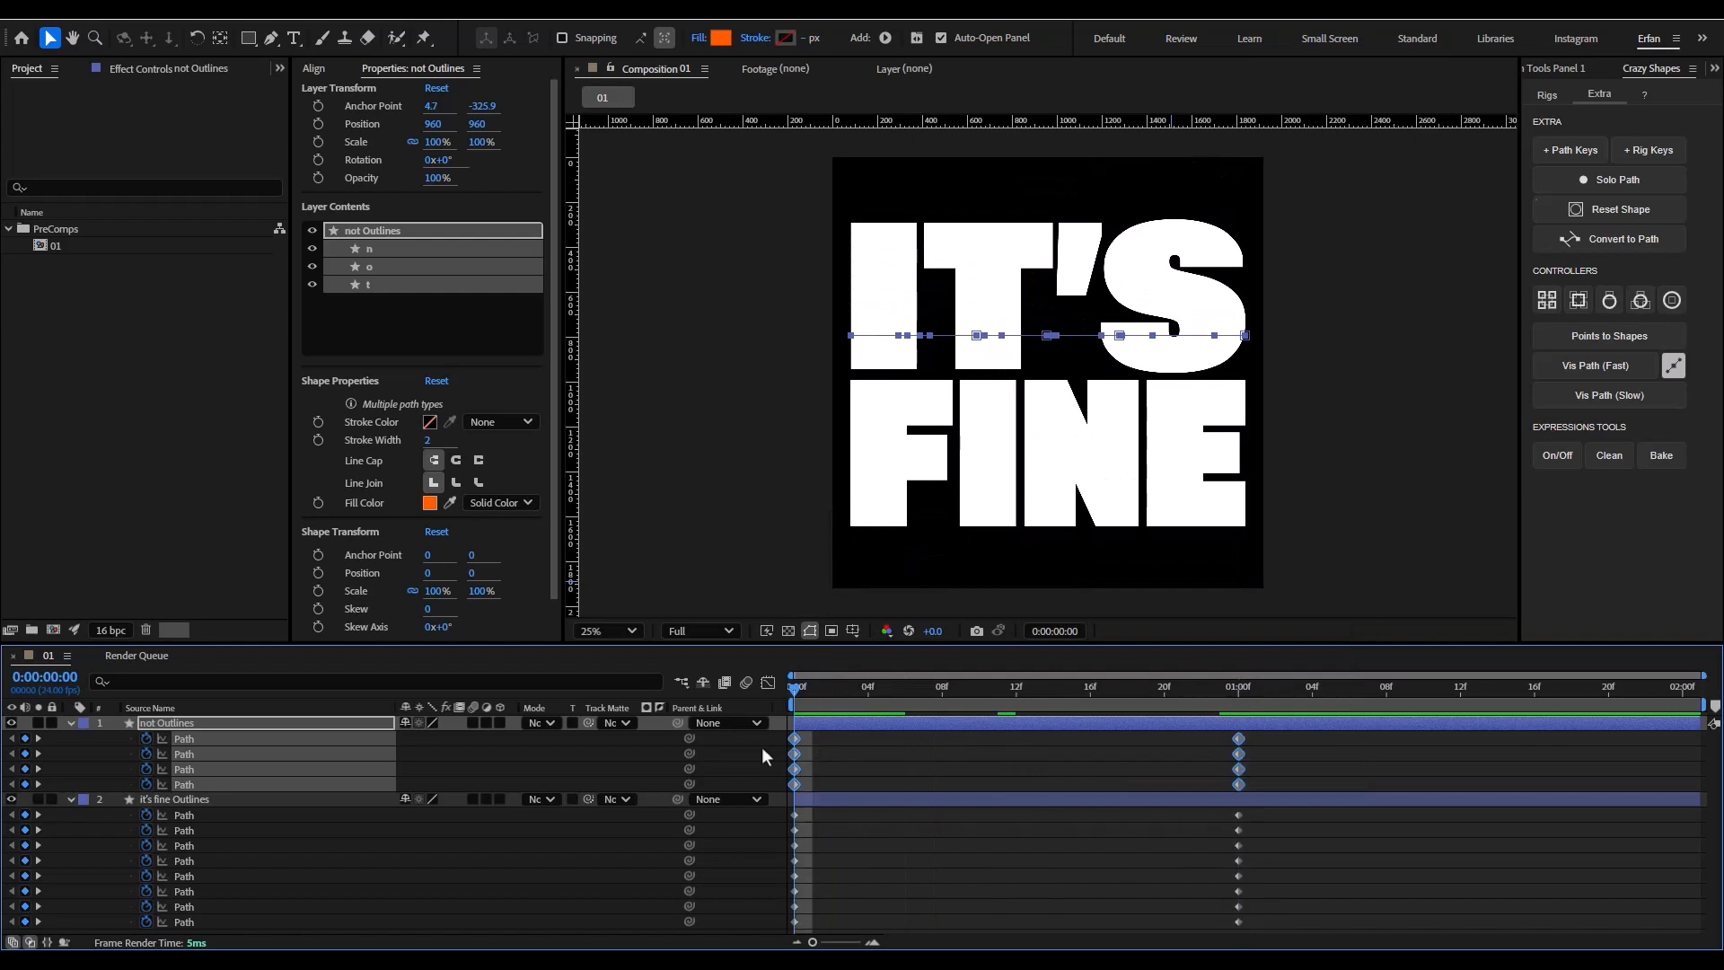
{"action": "key", "text": "shift+Down"}
{"action": "key", "text": "shift+Down"}
{"action": "key", "text": "shift+Down"}
{"action": "key", "text": "shift+Down"}
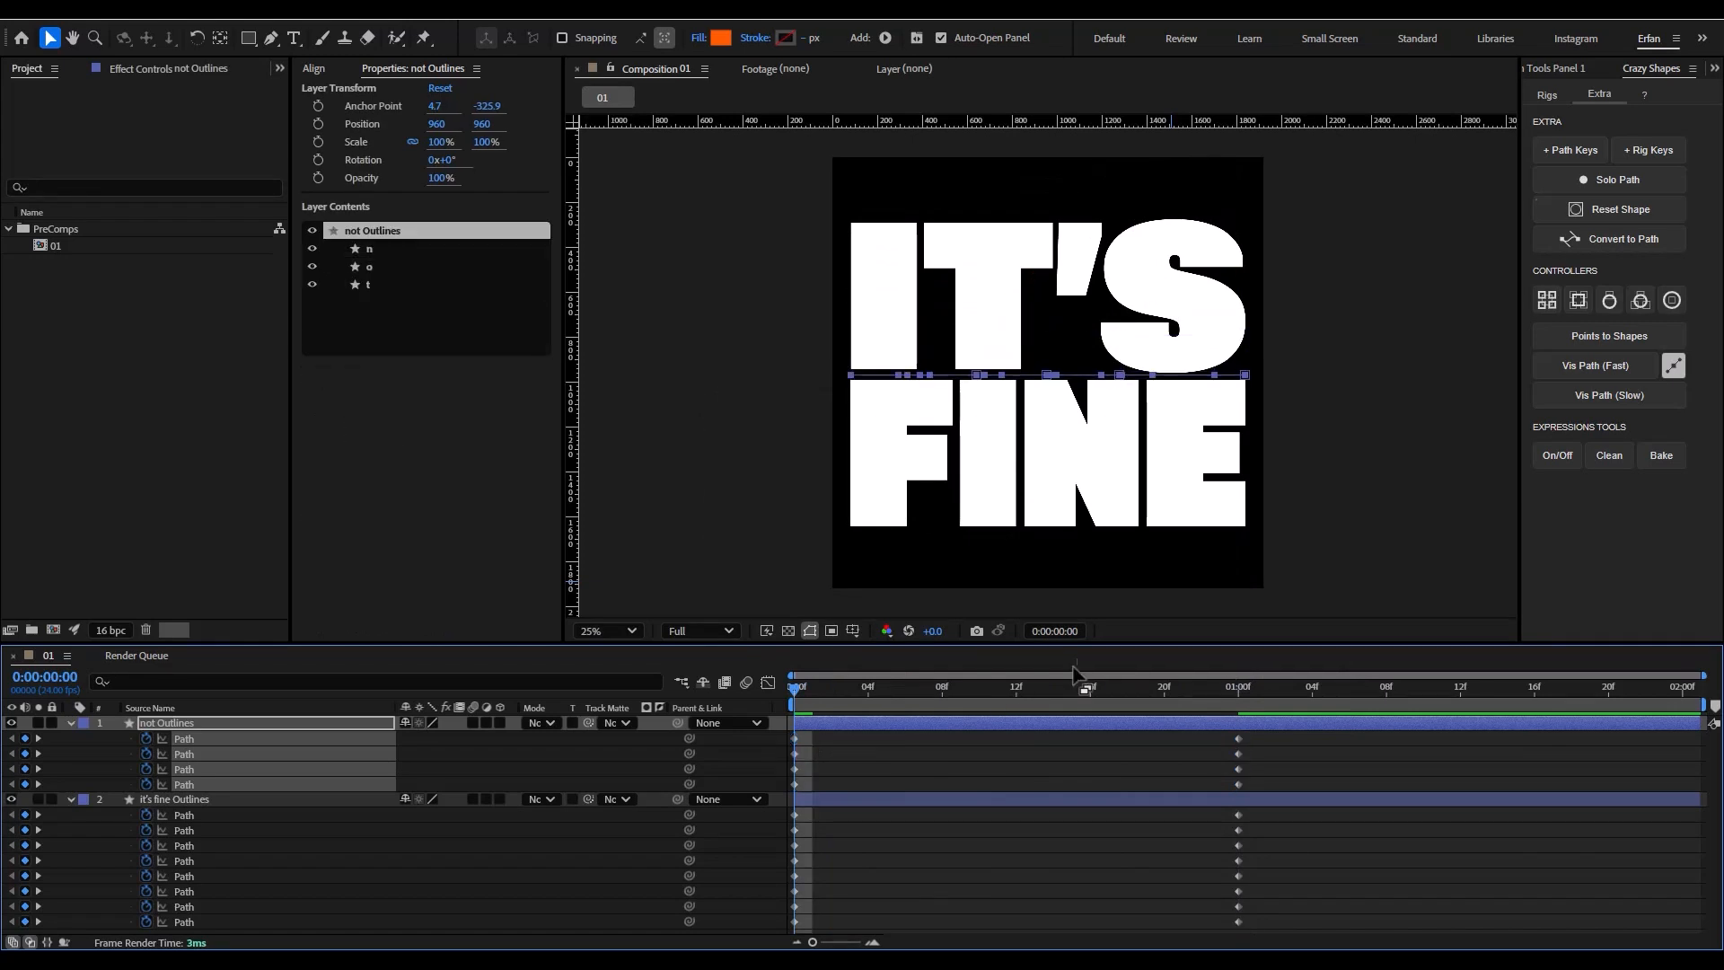
{"action": "left_click", "coordinate": [982, 767]}
{"action": "key", "text": "space"}
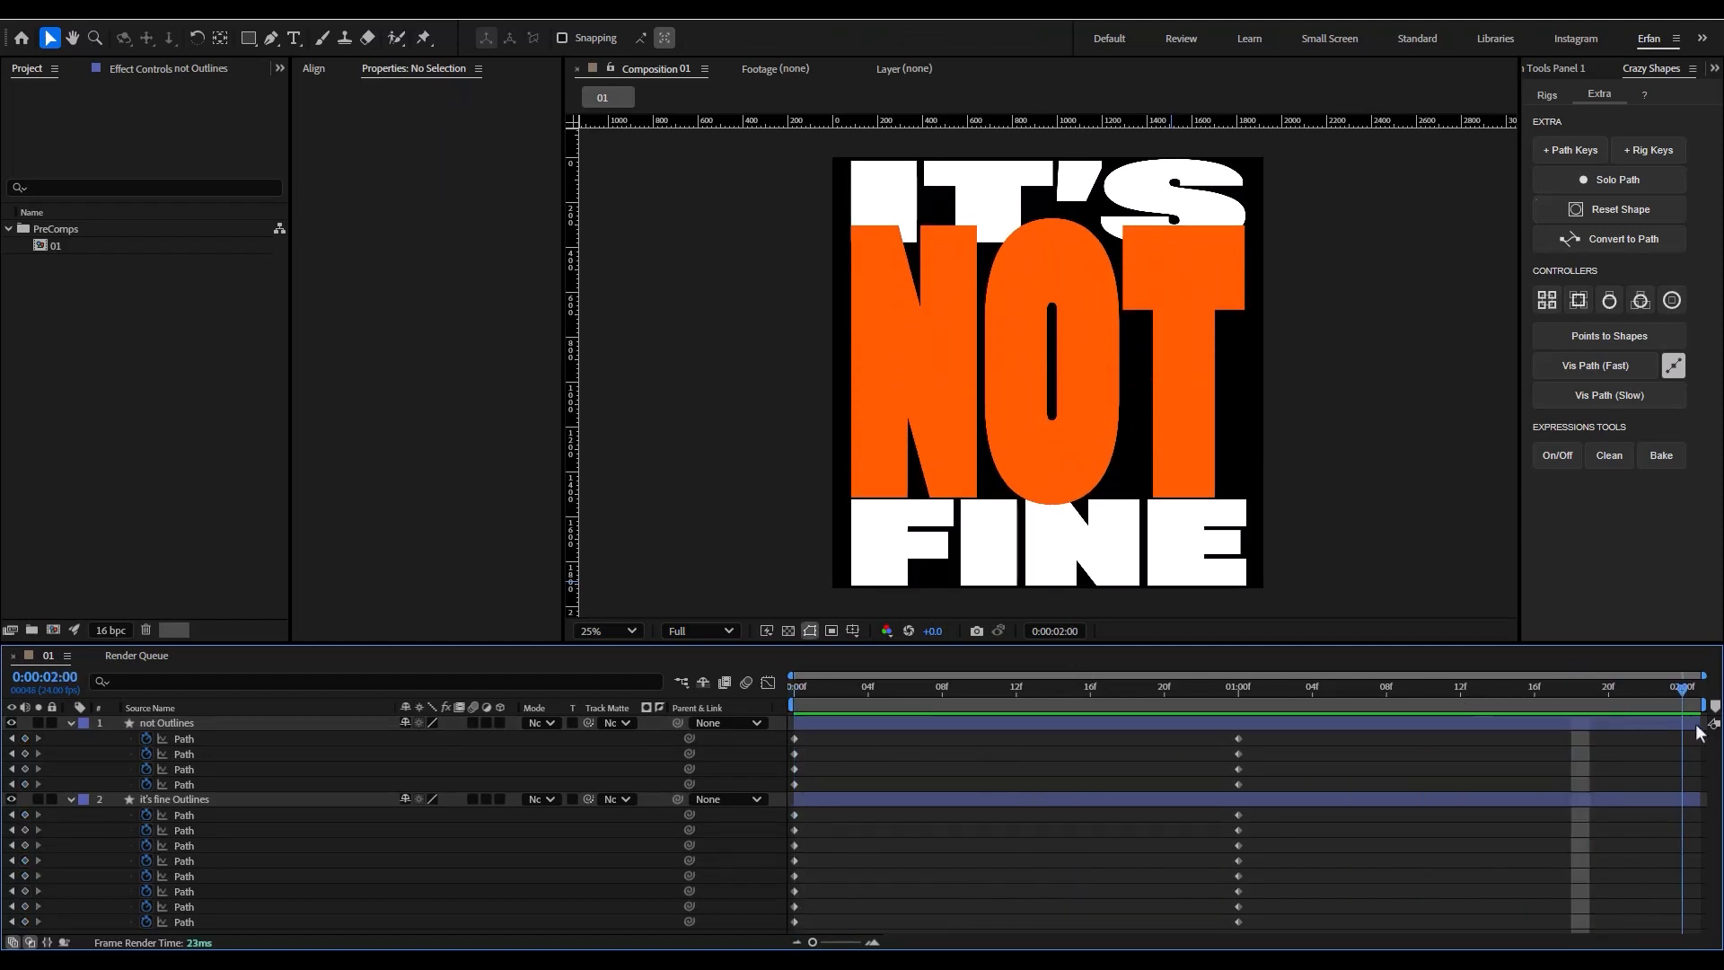
- At 0:00:01:00, lower the upper edge of the NOT paths to meet the underside of IT'S
{"action": "left_click_drag", "start_coordinate": [1696, 724], "coordinate": [1219, 797]}
{"action": "left_click", "coordinate": [1238, 738]}
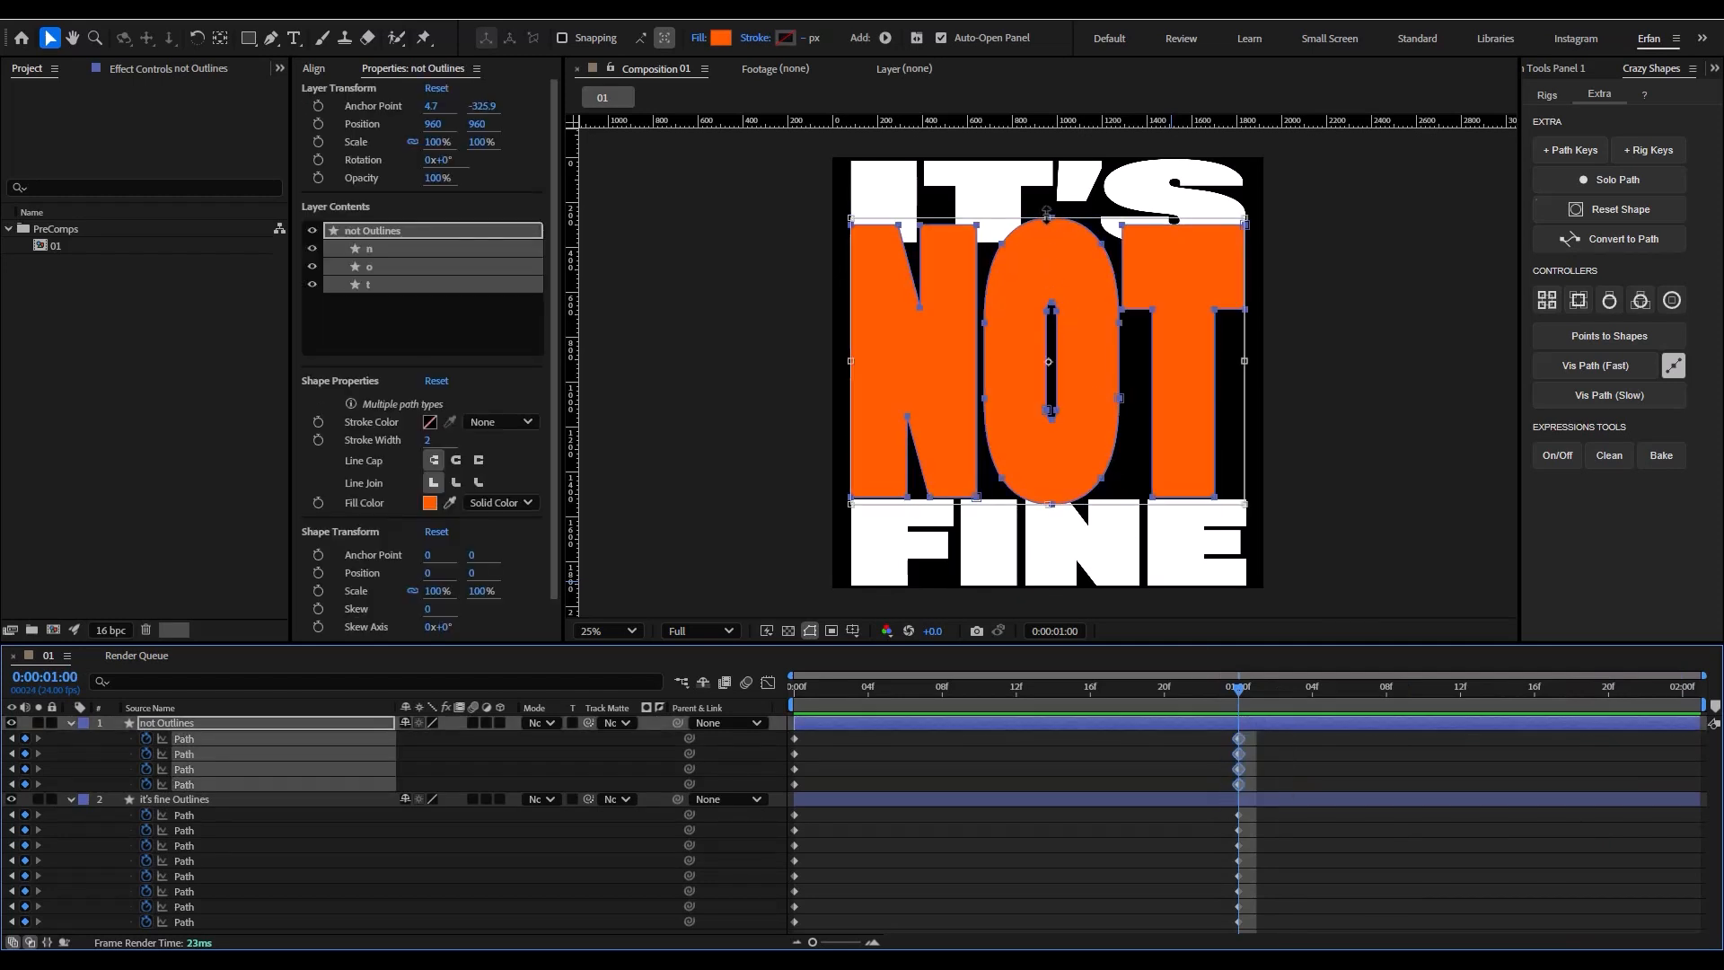
{"action": "left_click_drag", "start_coordinate": [1047, 219], "coordinate": [1050, 242]}
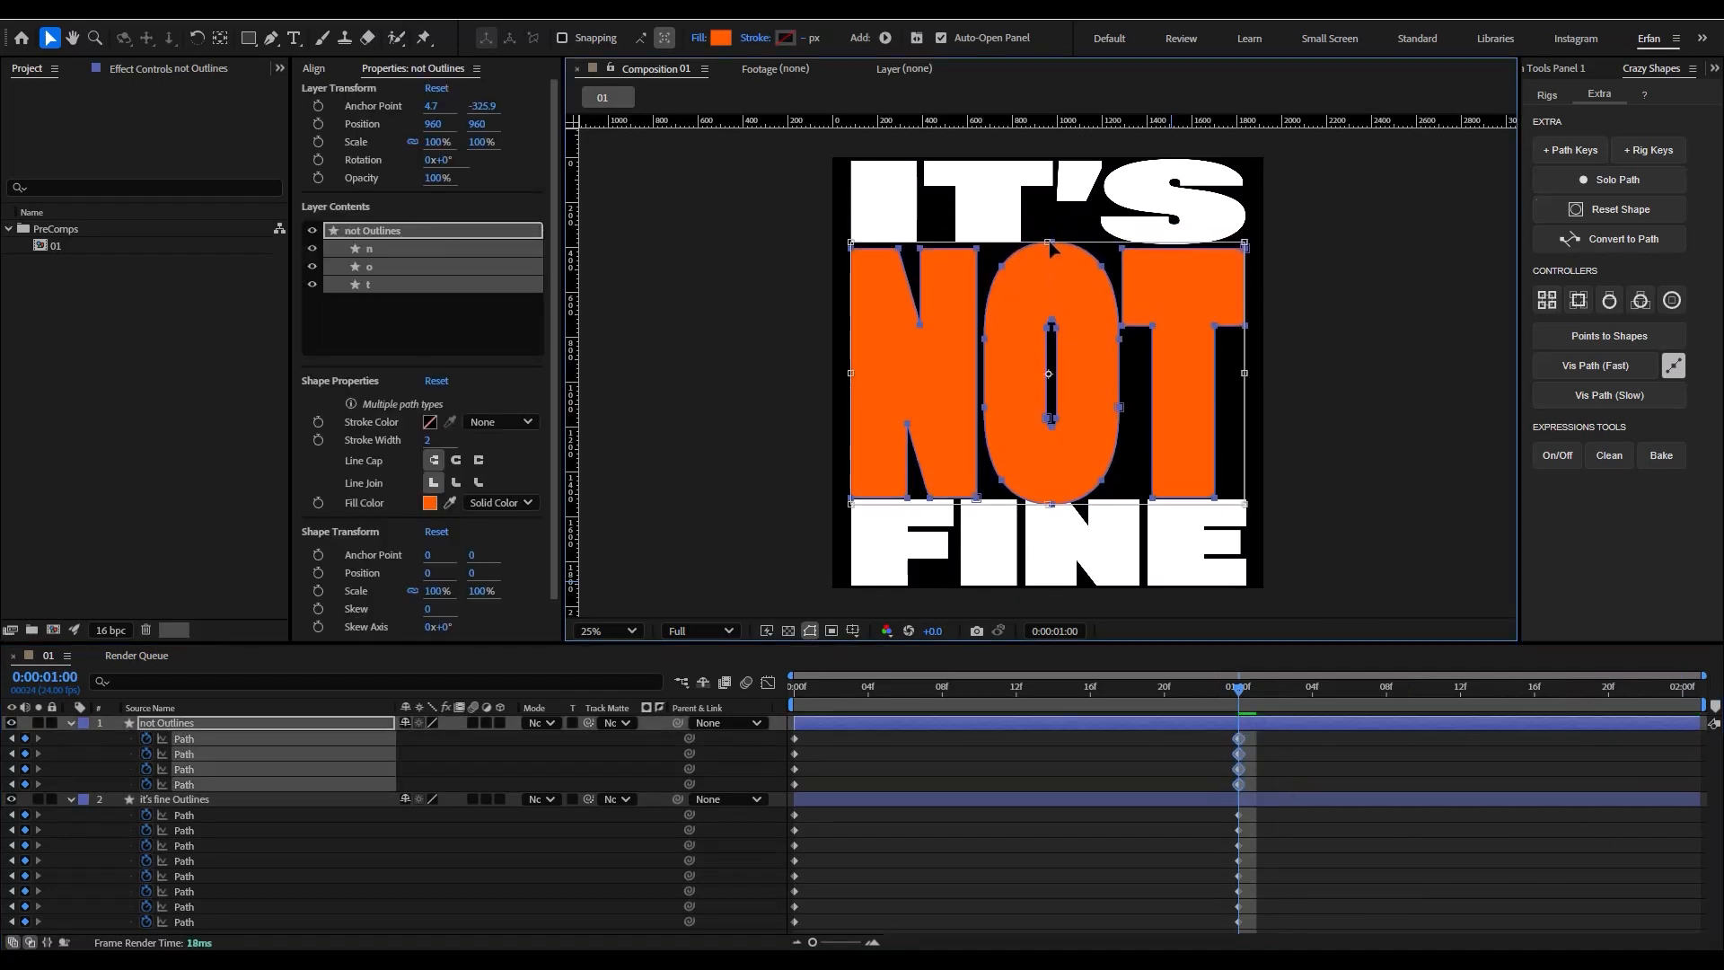
- At 0:00:01:00, raise the lower edge of the NOT paths slightly to meet the top of FINE
{"action": "left_click_drag", "start_coordinate": [1049, 505], "coordinate": [1049, 501]}
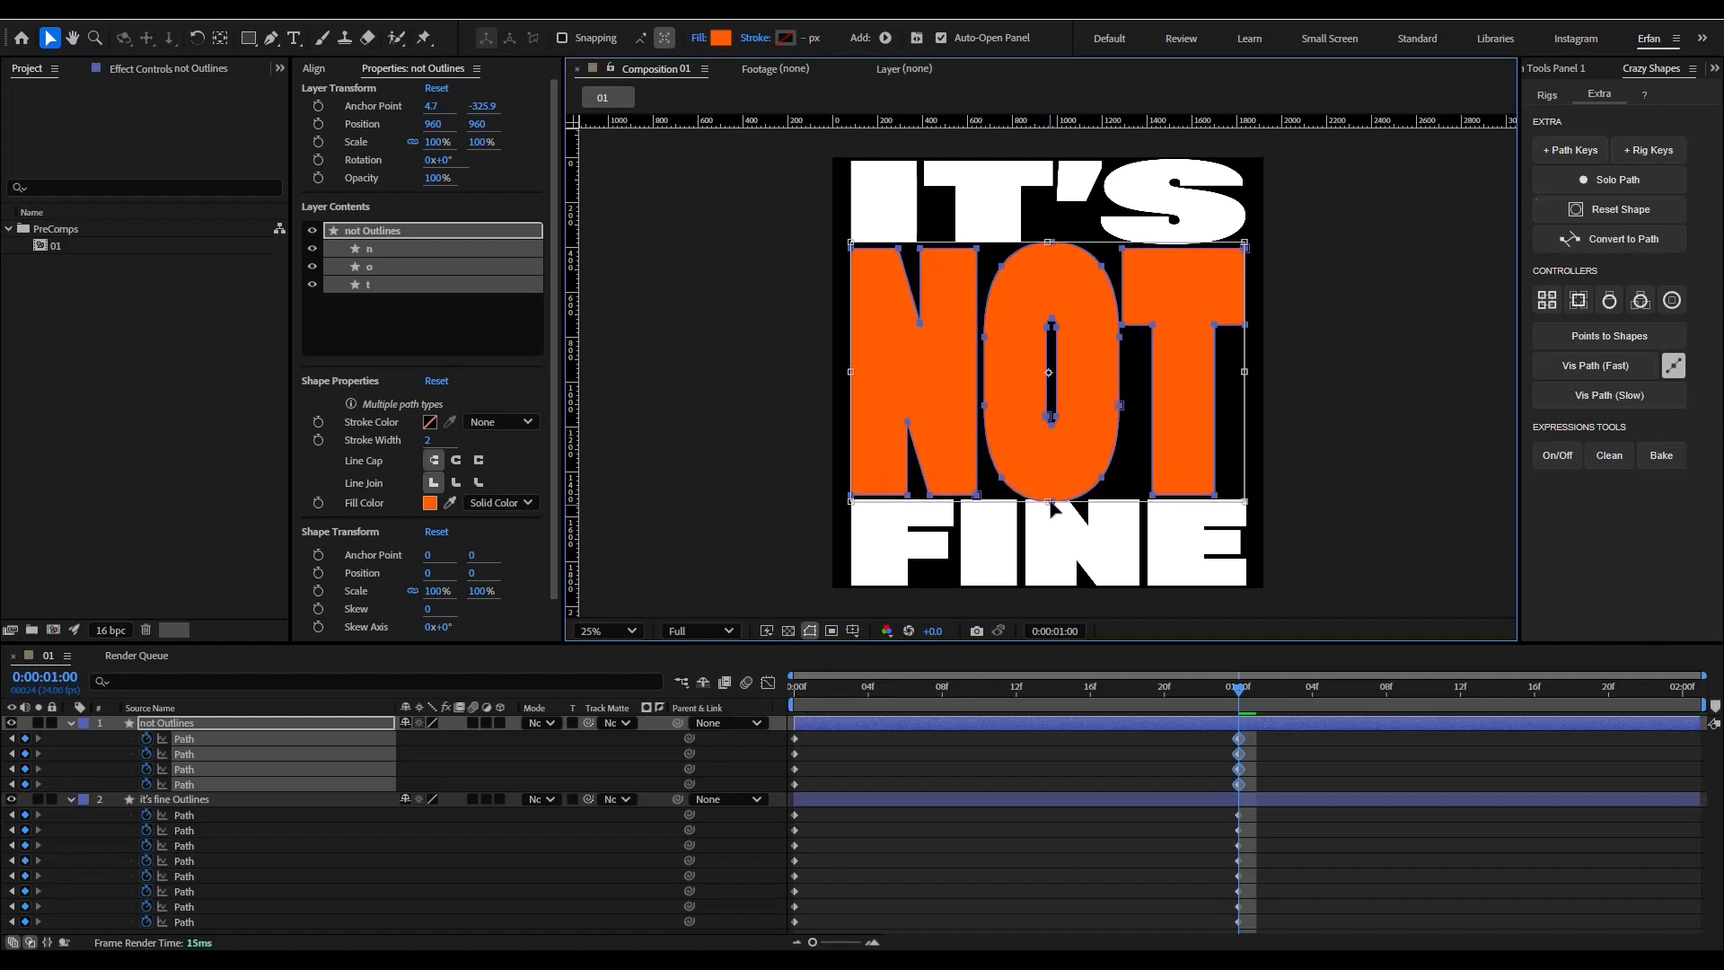
{"action": "left_click", "coordinate": [1246, 744]}
- Copy the frame 0 path keyframes of both outline layers to 0:00:02:00 so the animation returns to its starting shape
{"action": "left_click_drag", "start_coordinate": [1238, 696], "coordinate": [1683, 707]}
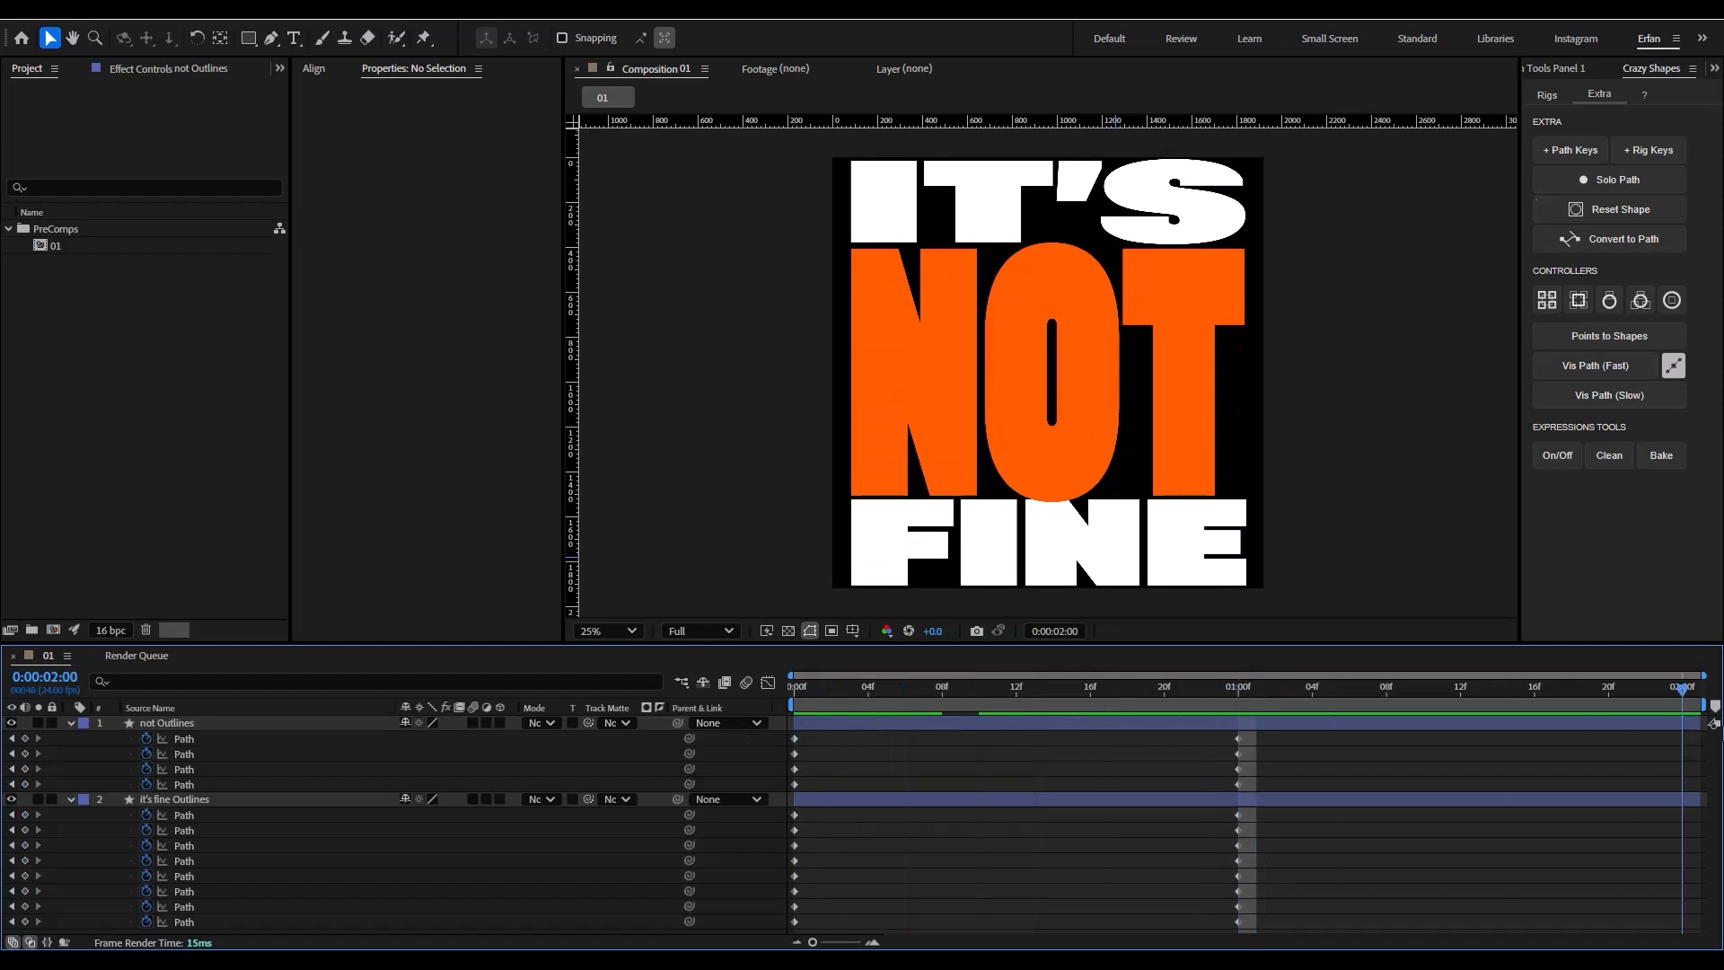
{"action": "left_click_drag", "start_coordinate": [864, 742], "coordinate": [767, 918]}
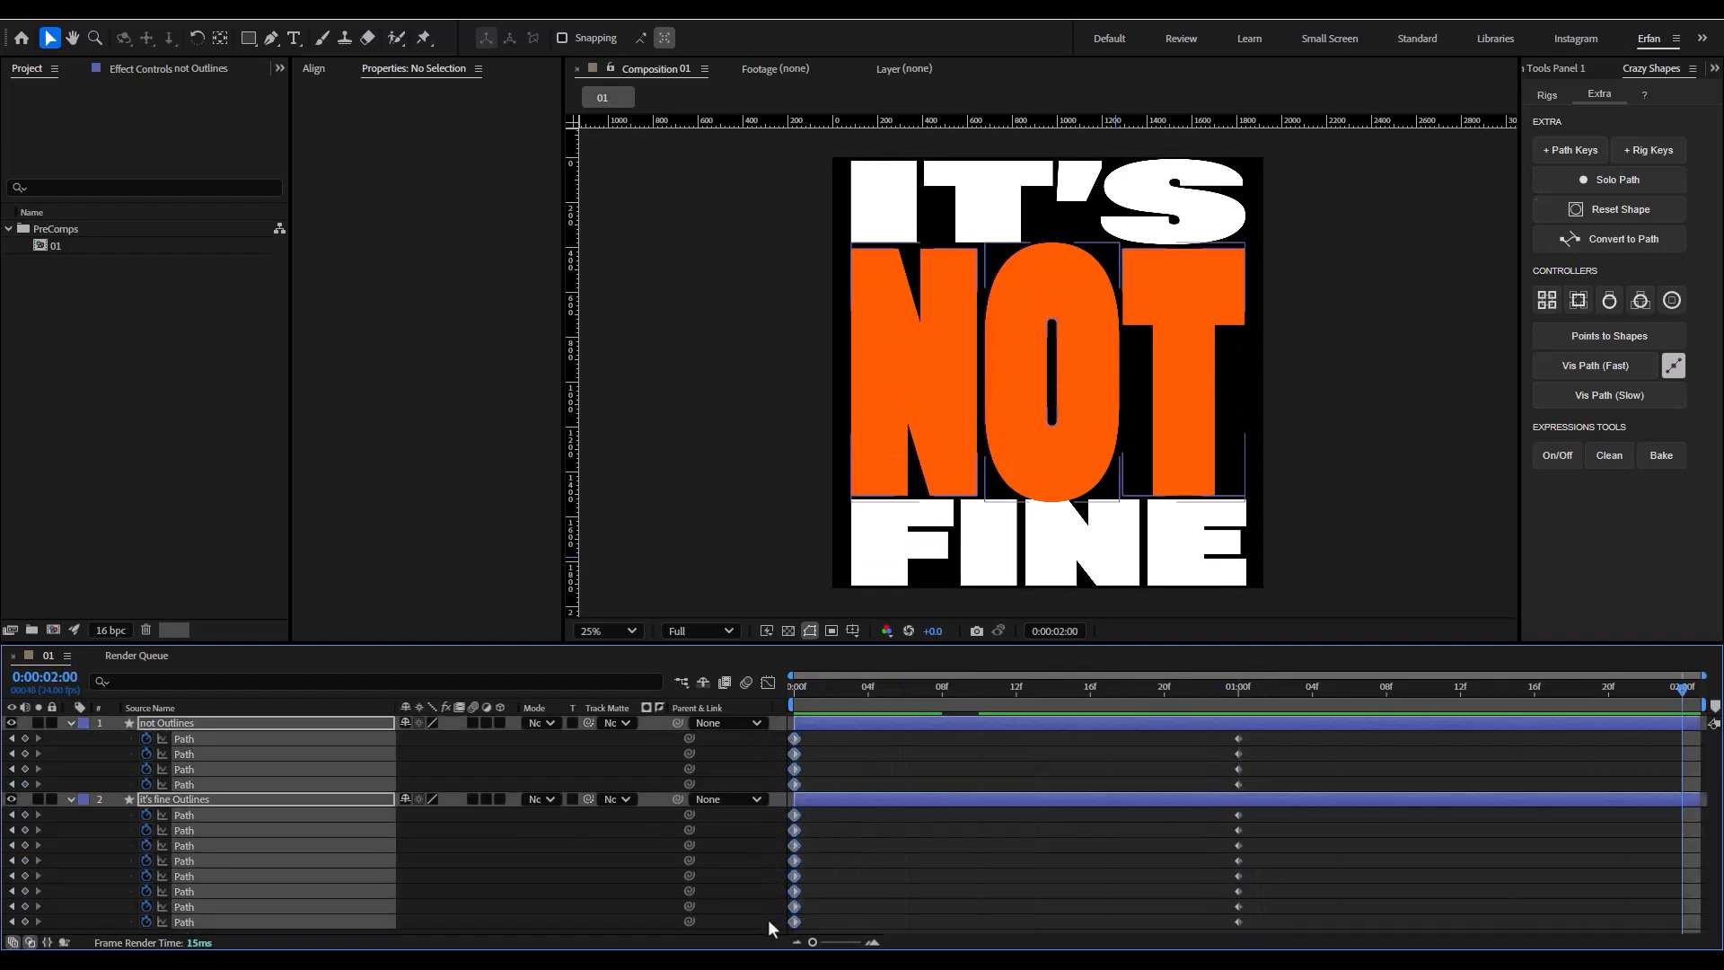
{"action": "key", "text": "ctrl+c"}
{"action": "key", "text": "ctrl+v"}
{"action": "left_click_drag", "start_coordinate": [1651, 684], "coordinate": [785, 736]}
- Ease all path keyframes of both outline layers with an in-and-out value of 80, and preview the animation
{"action": "left_click", "coordinate": [1699, 746]}
{"action": "left_click_drag", "start_coordinate": [1699, 745], "coordinate": [718, 934]}
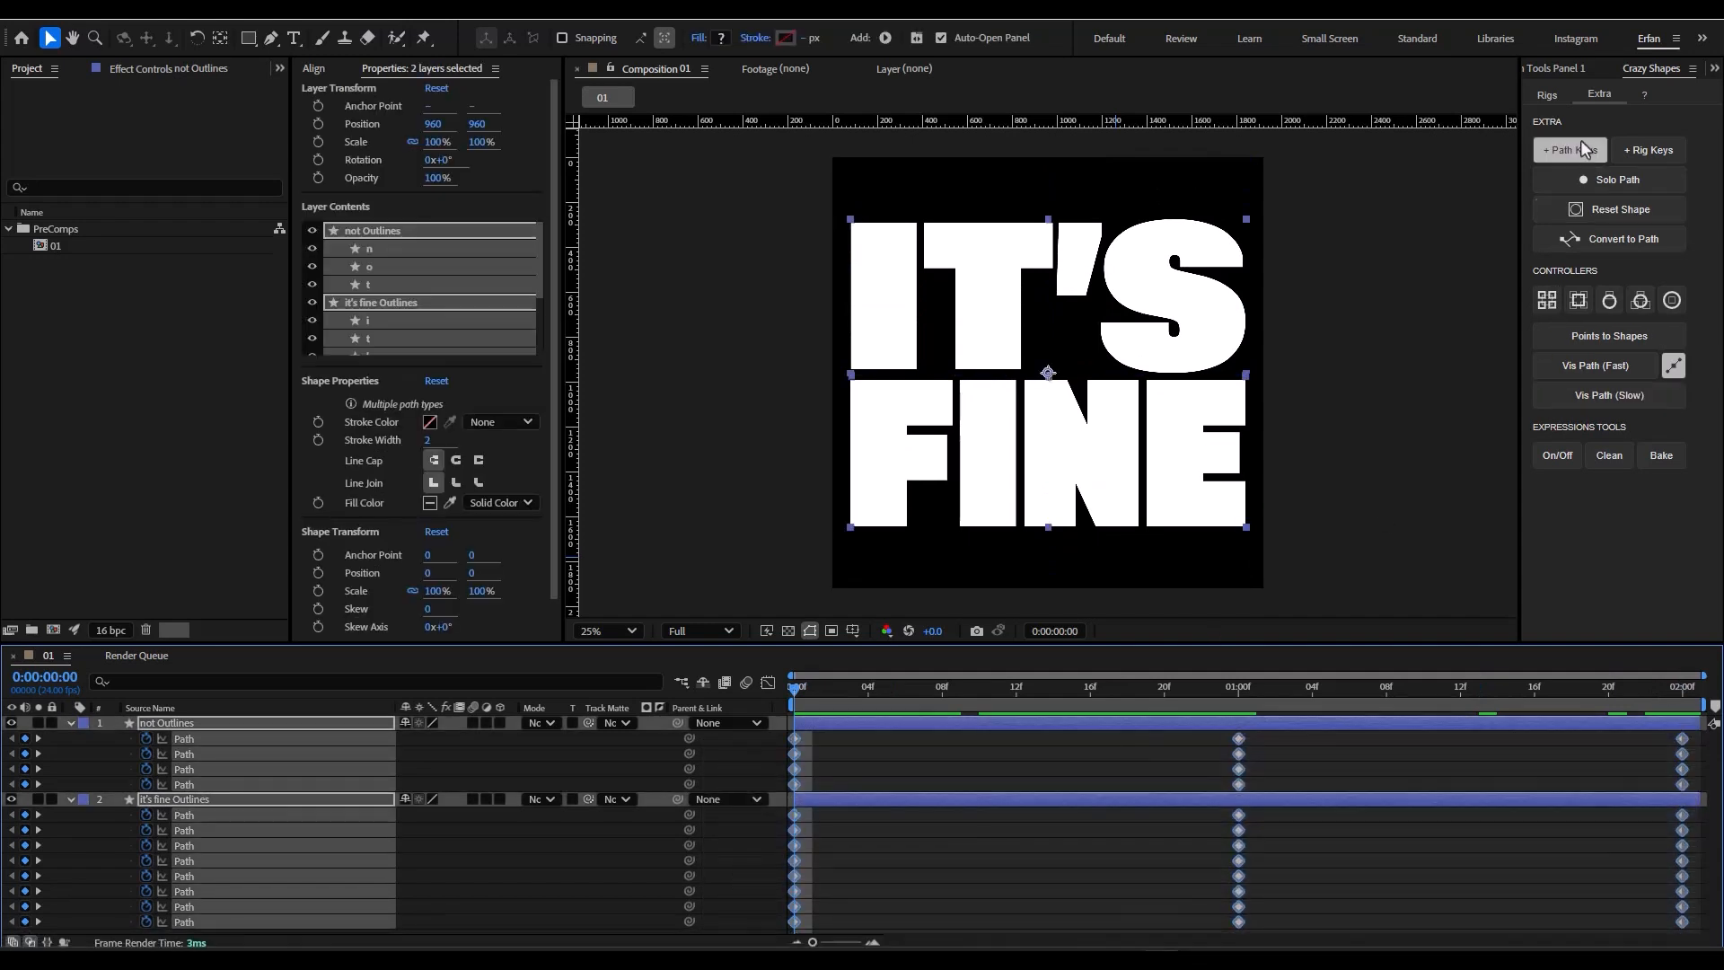
{"action": "left_click", "coordinate": [1567, 68]}
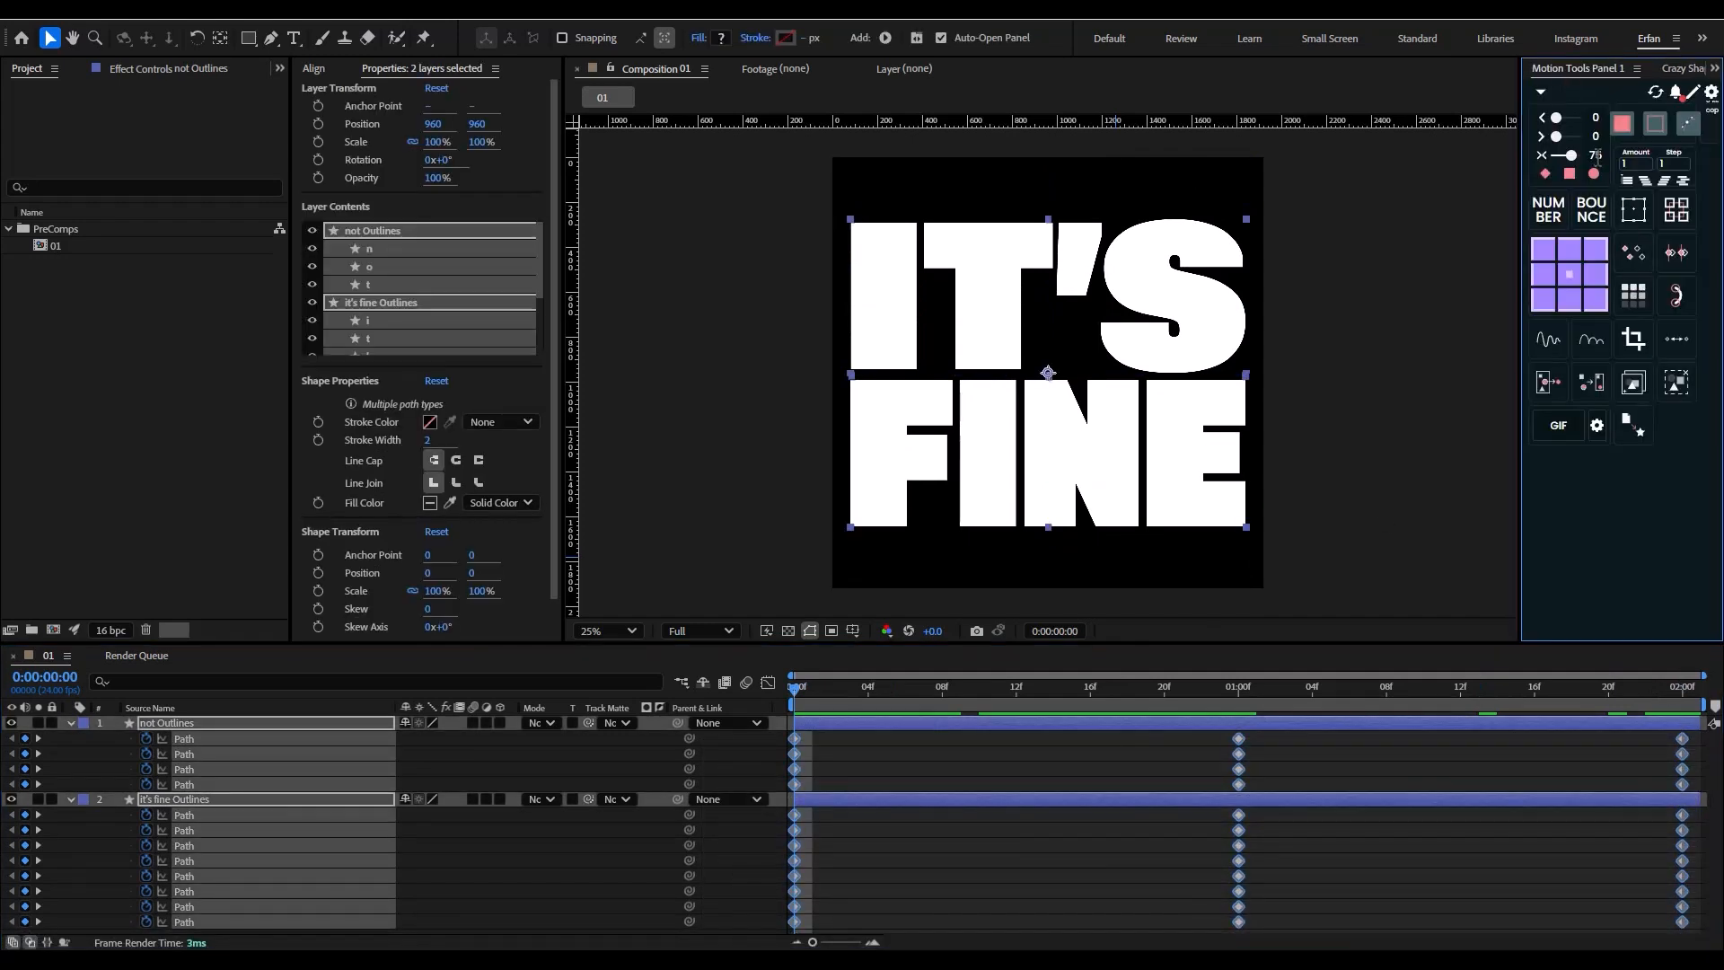
{"action": "type", "text": "80"}
{"action": "key", "text": "Return"}
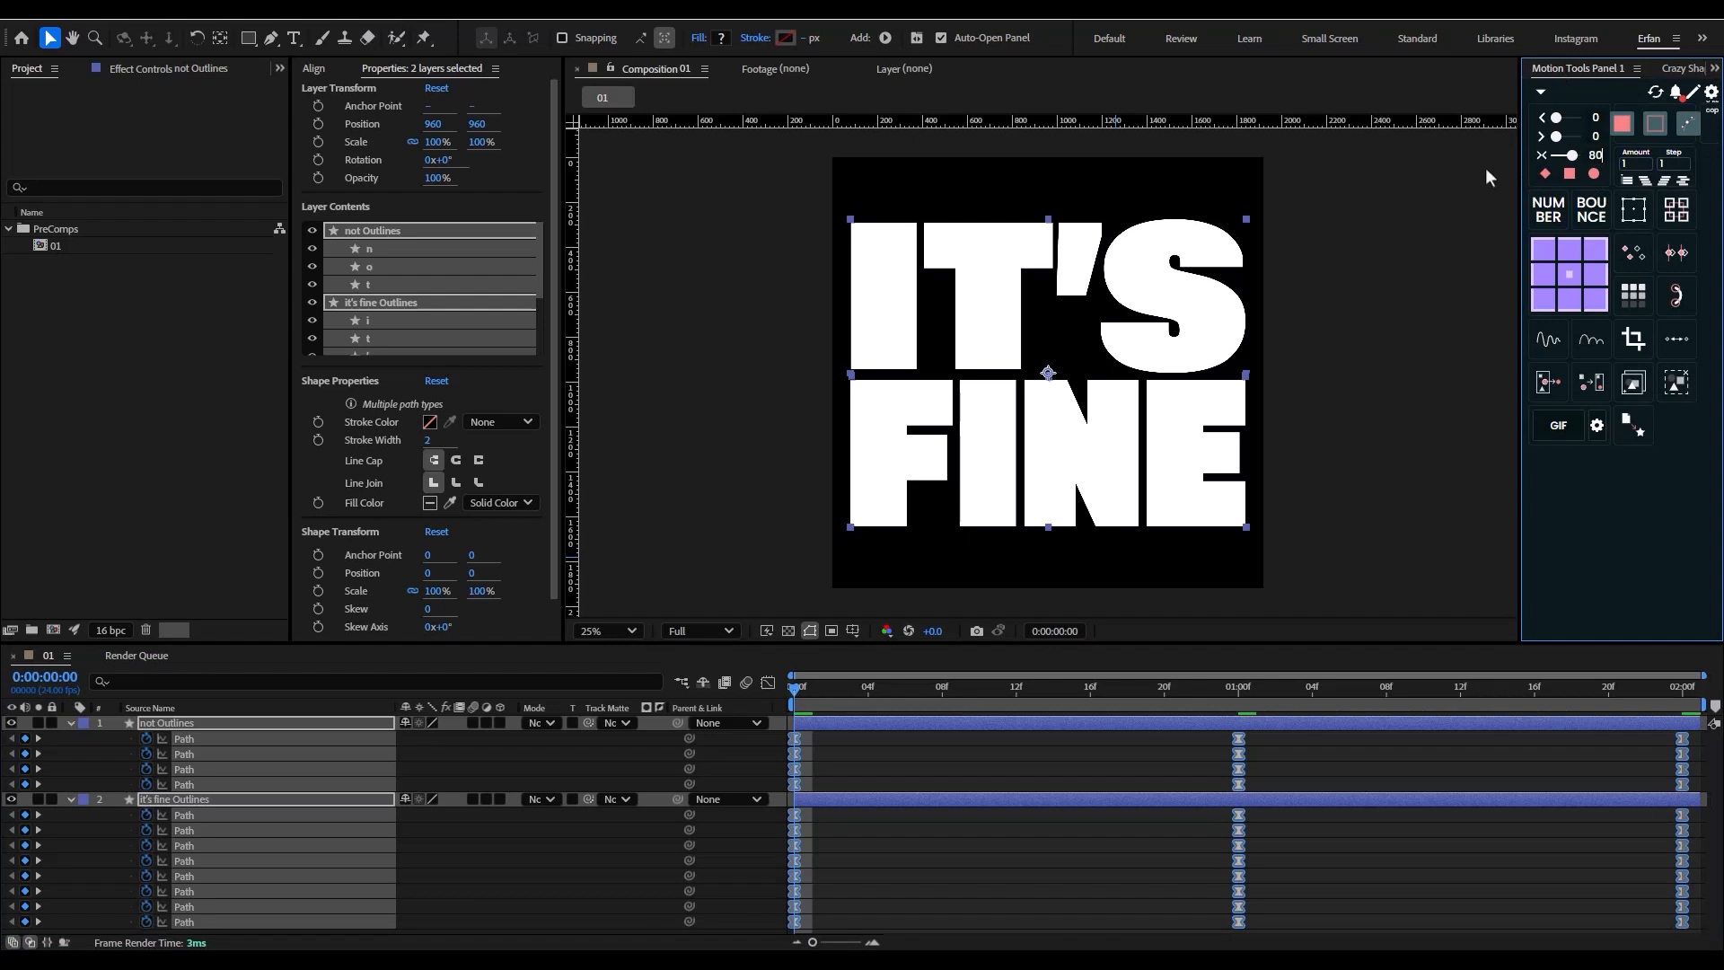
{"action": "left_click", "coordinate": [1122, 756]}
{"action": "key", "text": "space"}
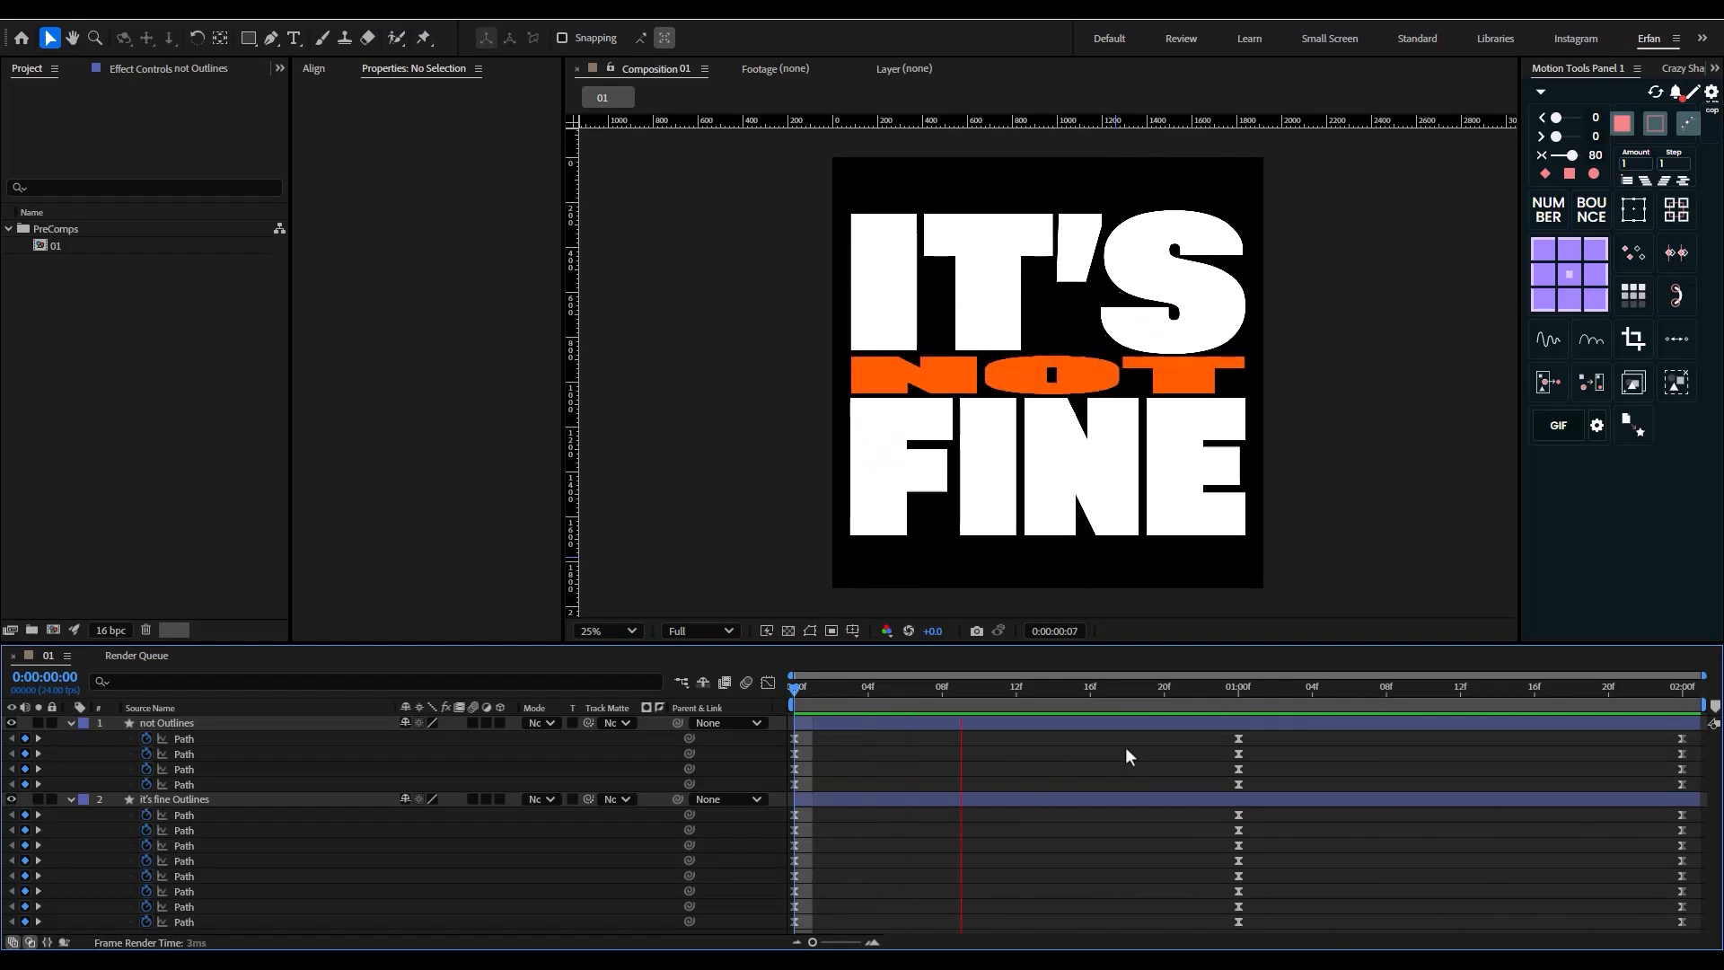
- Create a new composition named Main with a width of 1920 px
{"action": "right_click", "coordinate": [111, 441]}
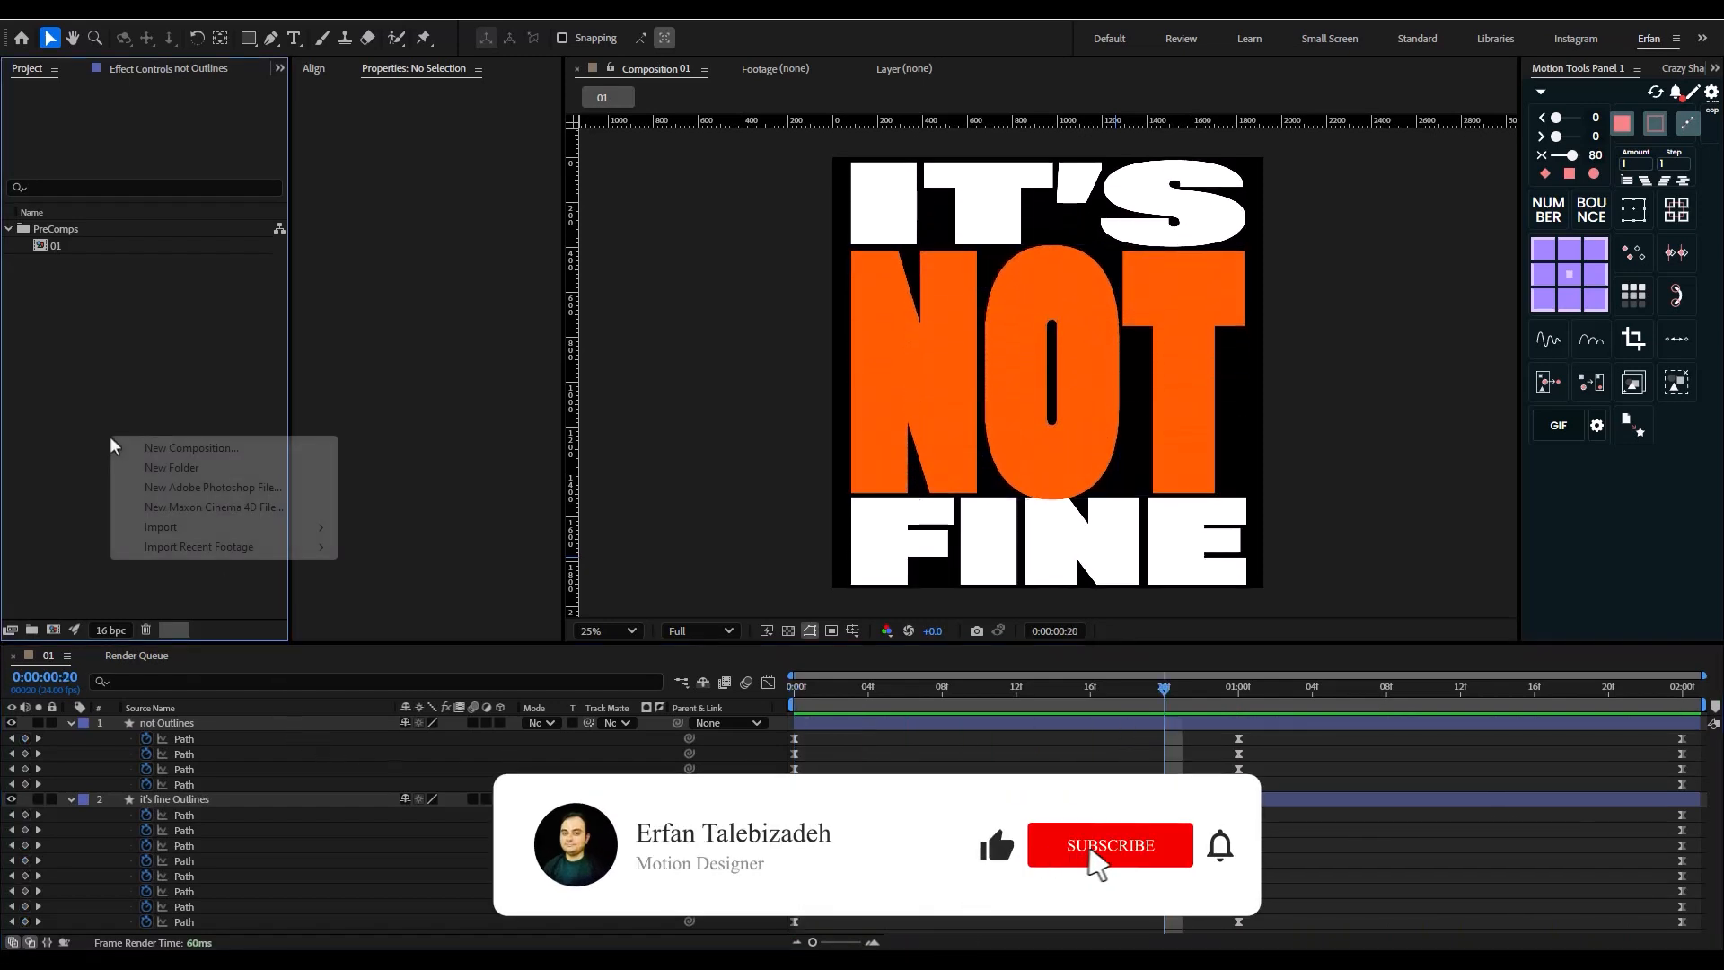
{"action": "left_click", "coordinate": [195, 449]}
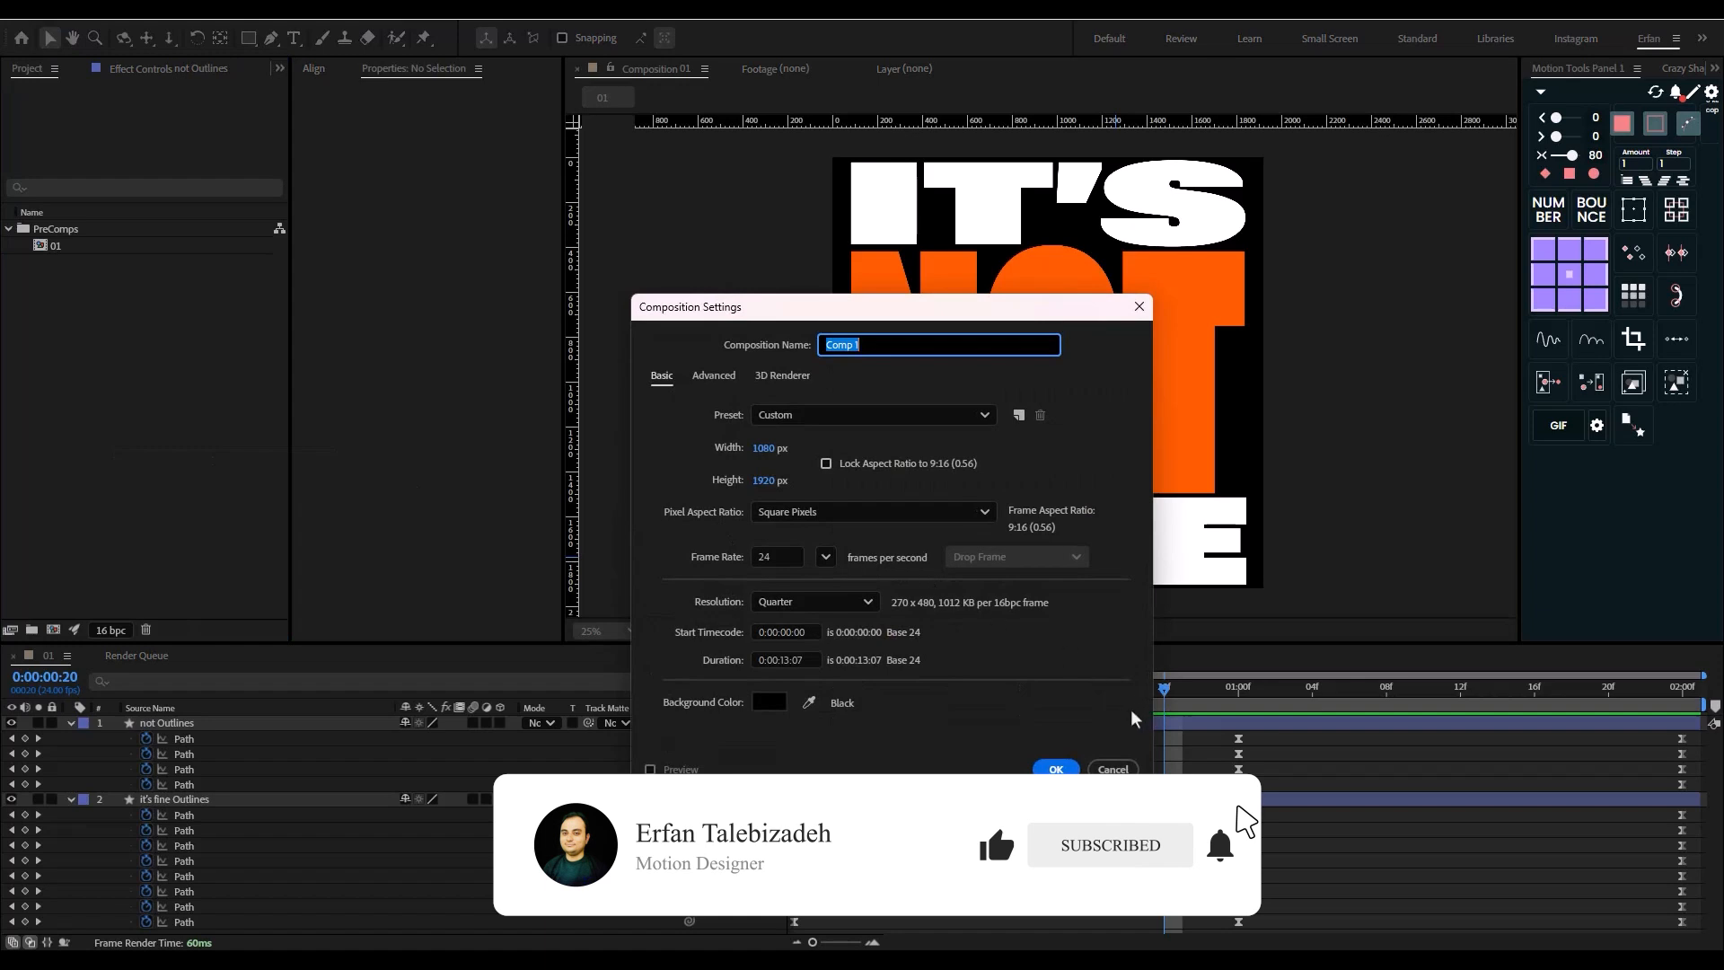
{"action": "type", "text": "Main"}
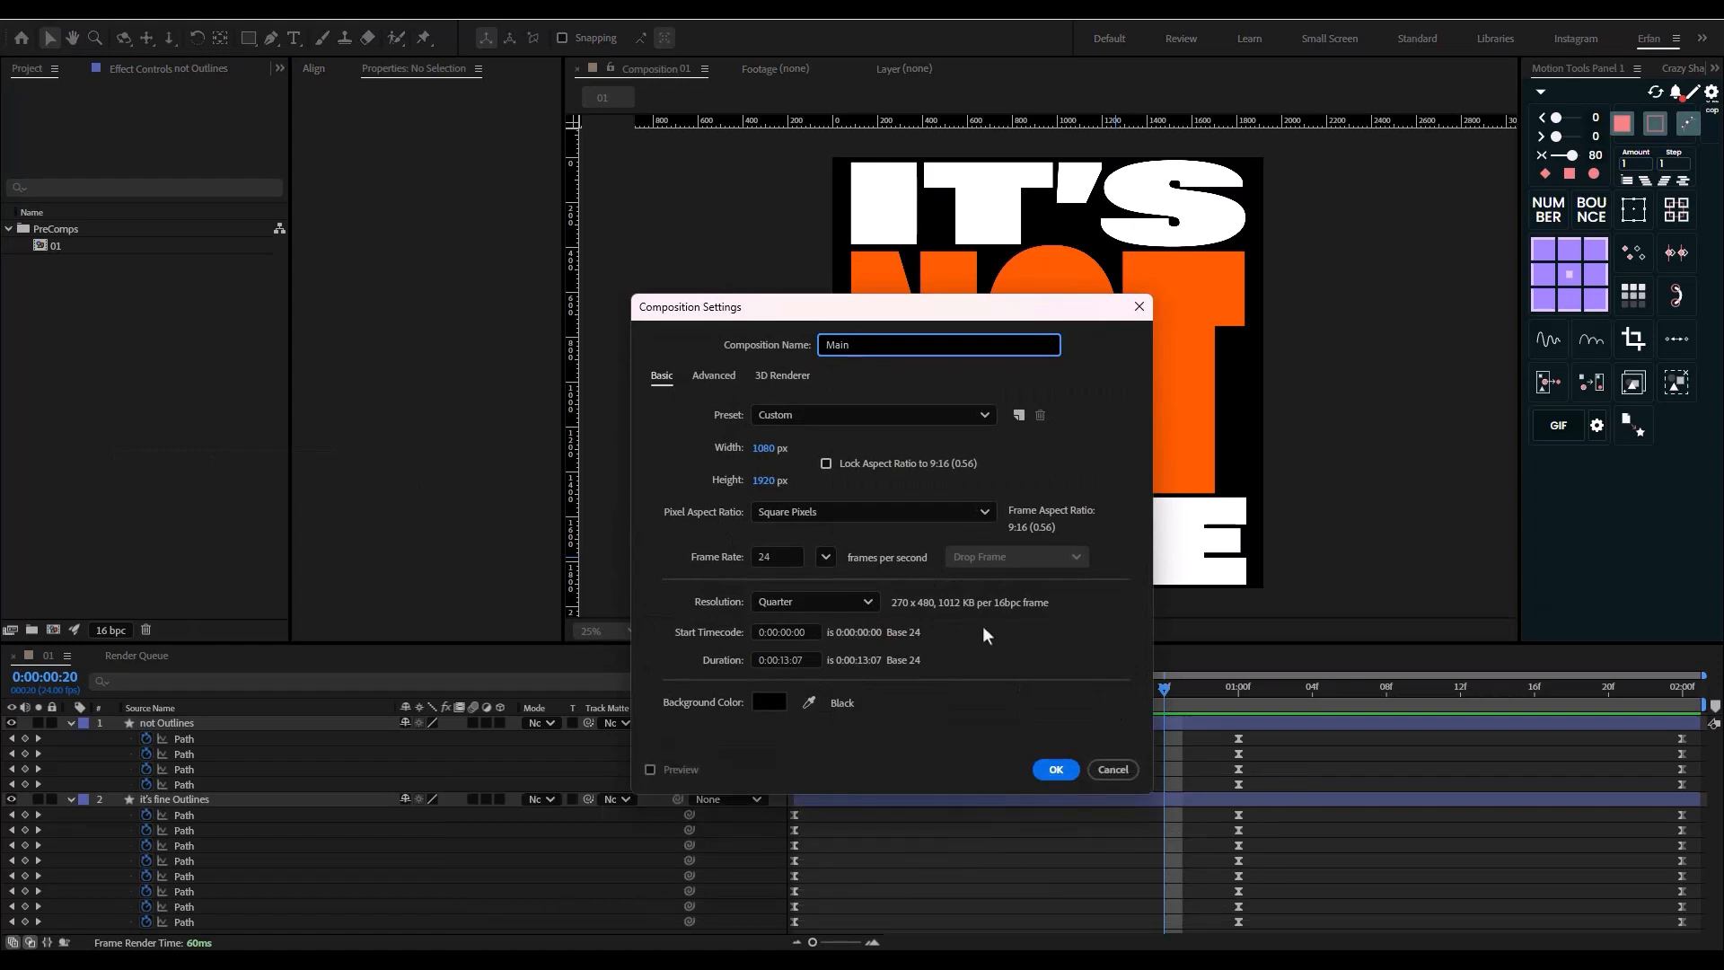
{"action": "left_click", "coordinate": [763, 448]}
{"action": "type", "text": "19"}
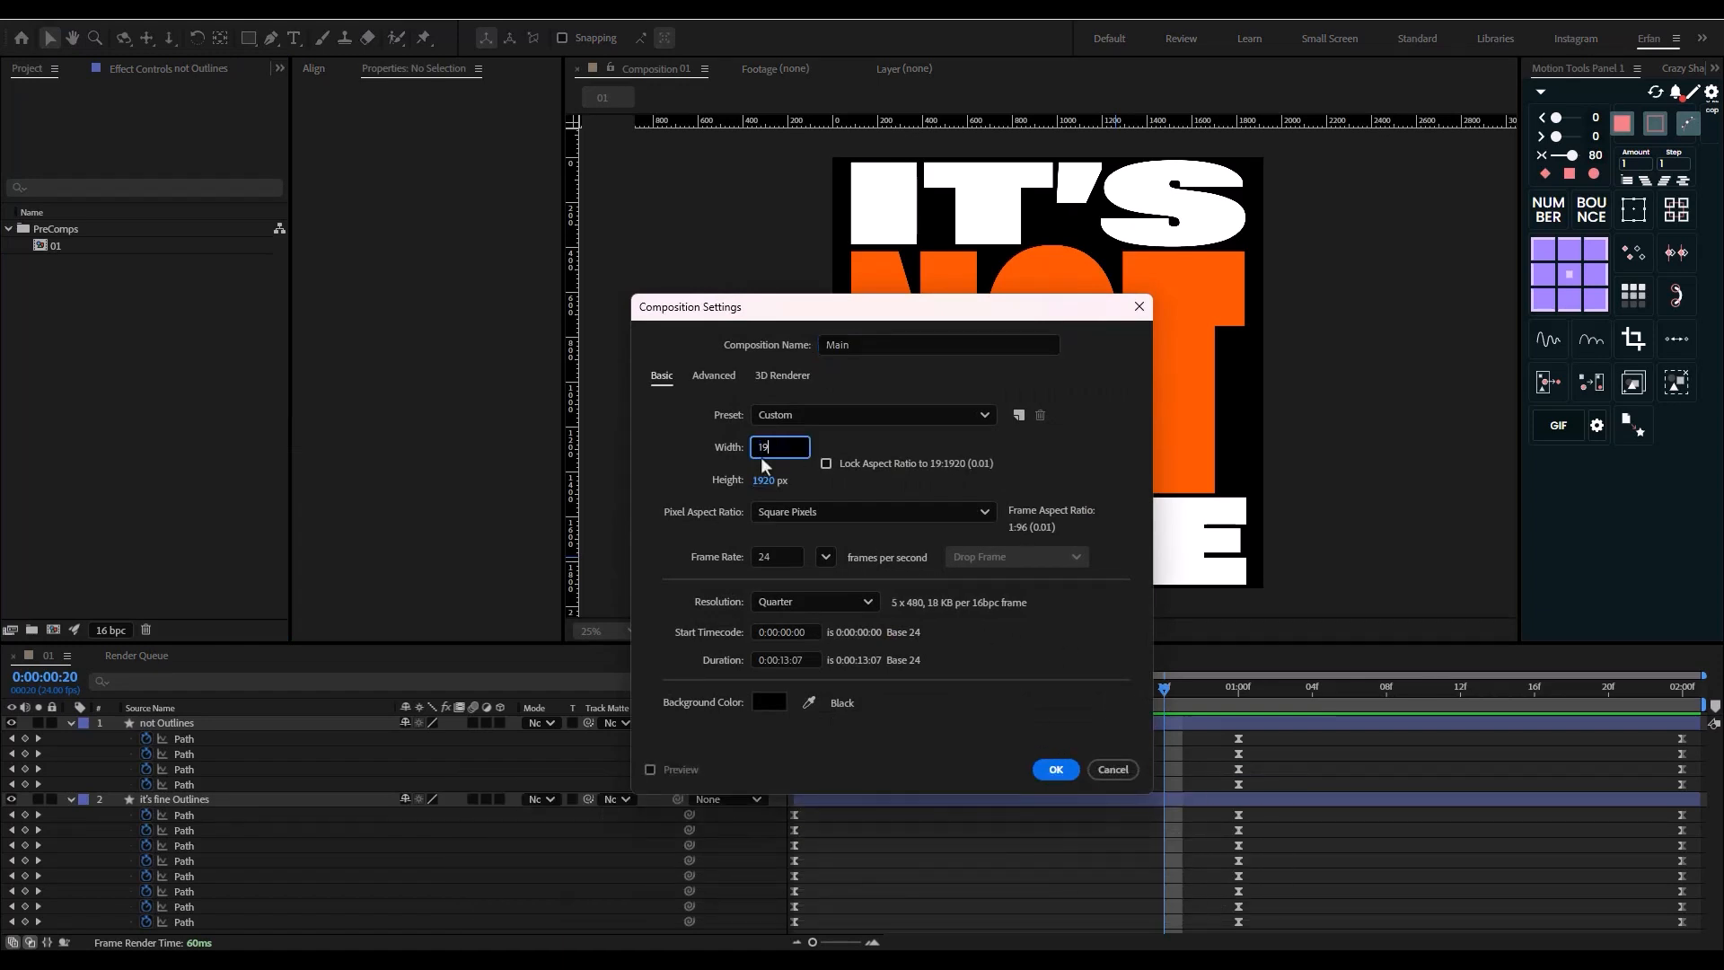
{"action": "type", "text": "20"}
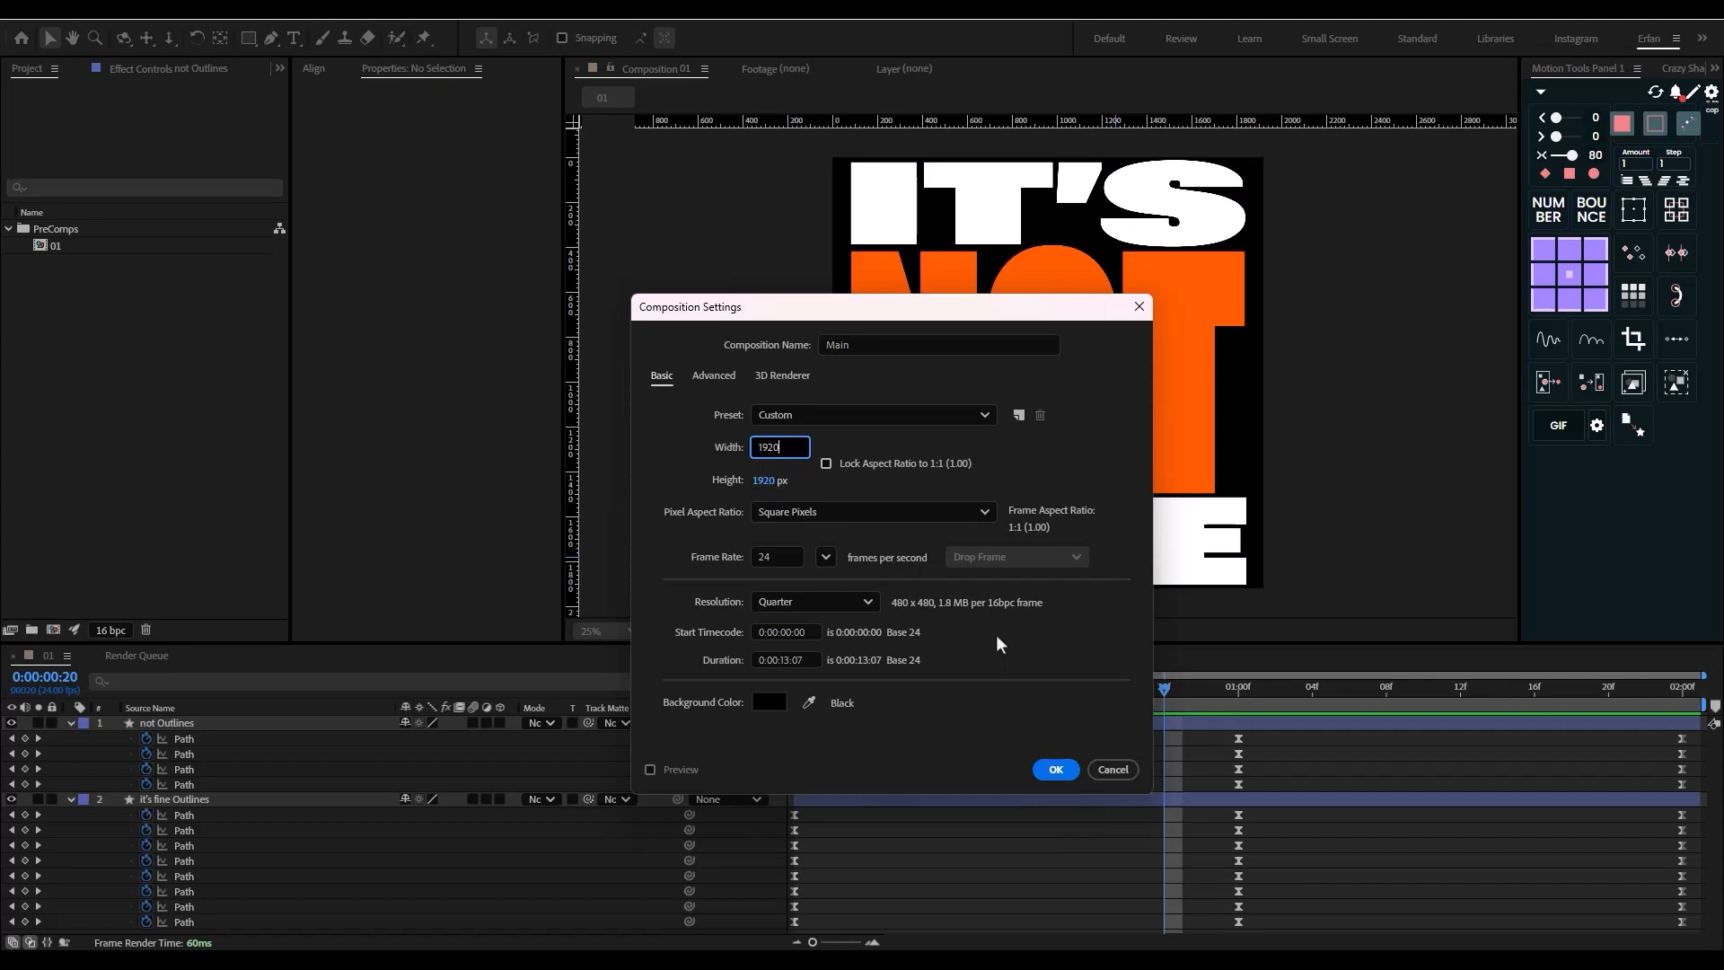
{"action": "left_click", "coordinate": [1056, 769]}
- Add the 01 precomp to the Main composition as a layer
{"action": "left_click", "coordinate": [67, 262]}
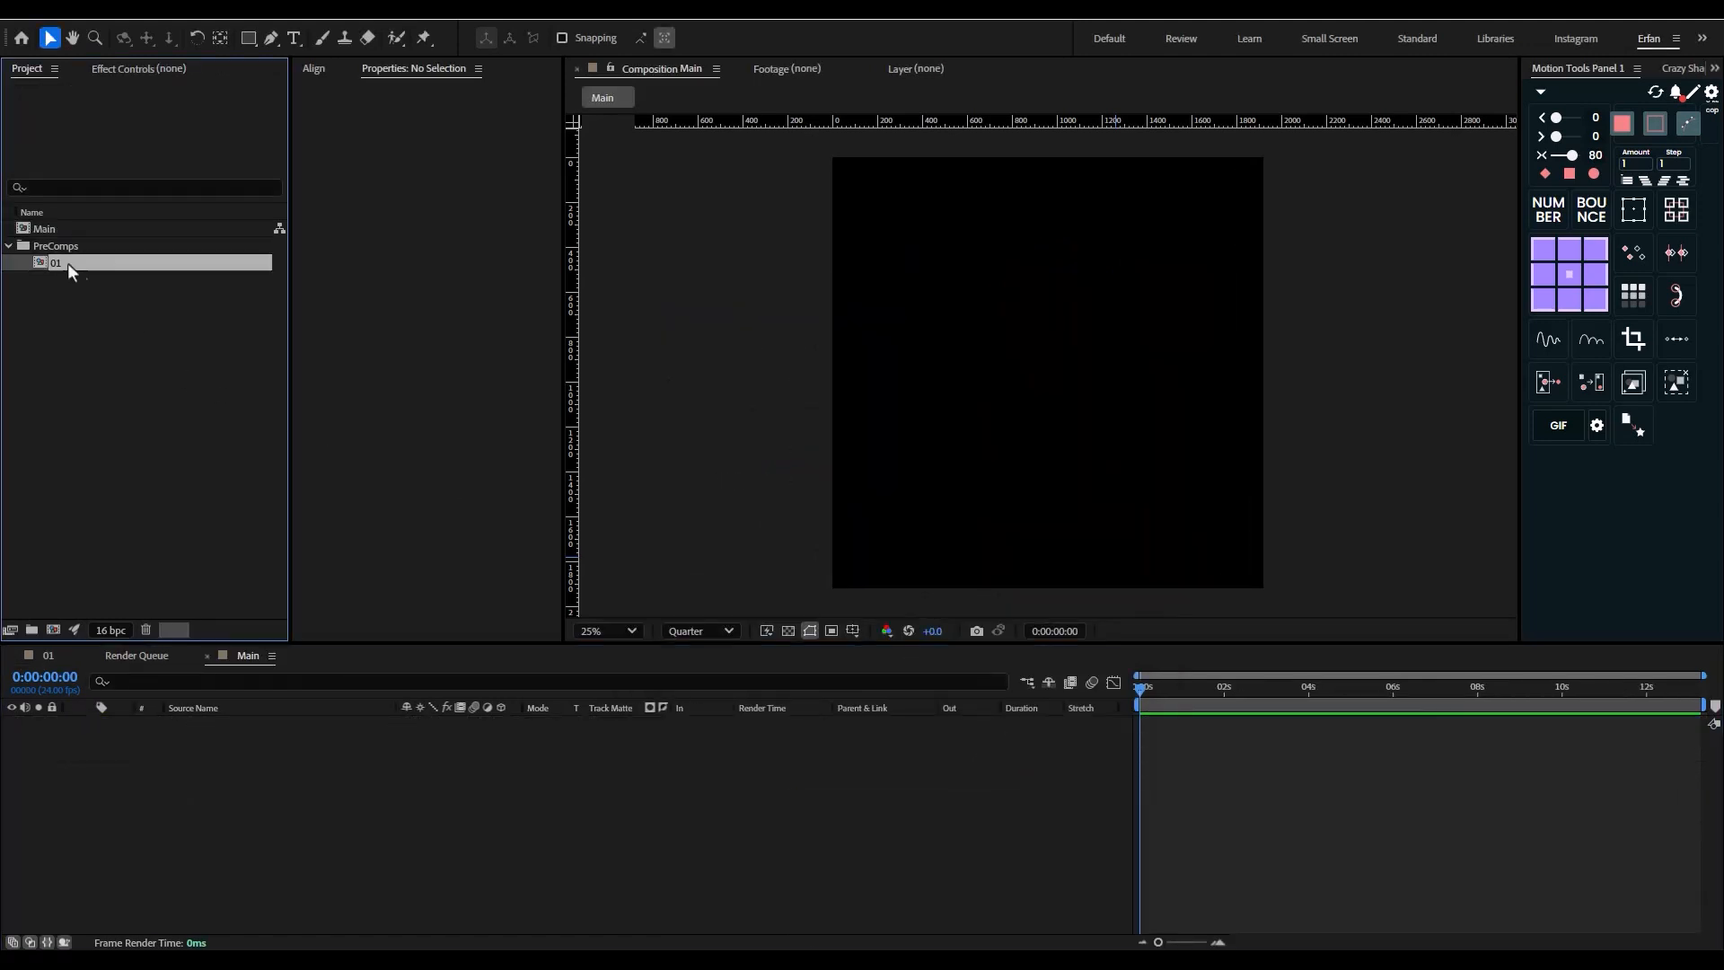
{"action": "left_click_drag", "start_coordinate": [67, 262], "coordinate": [1054, 364]}
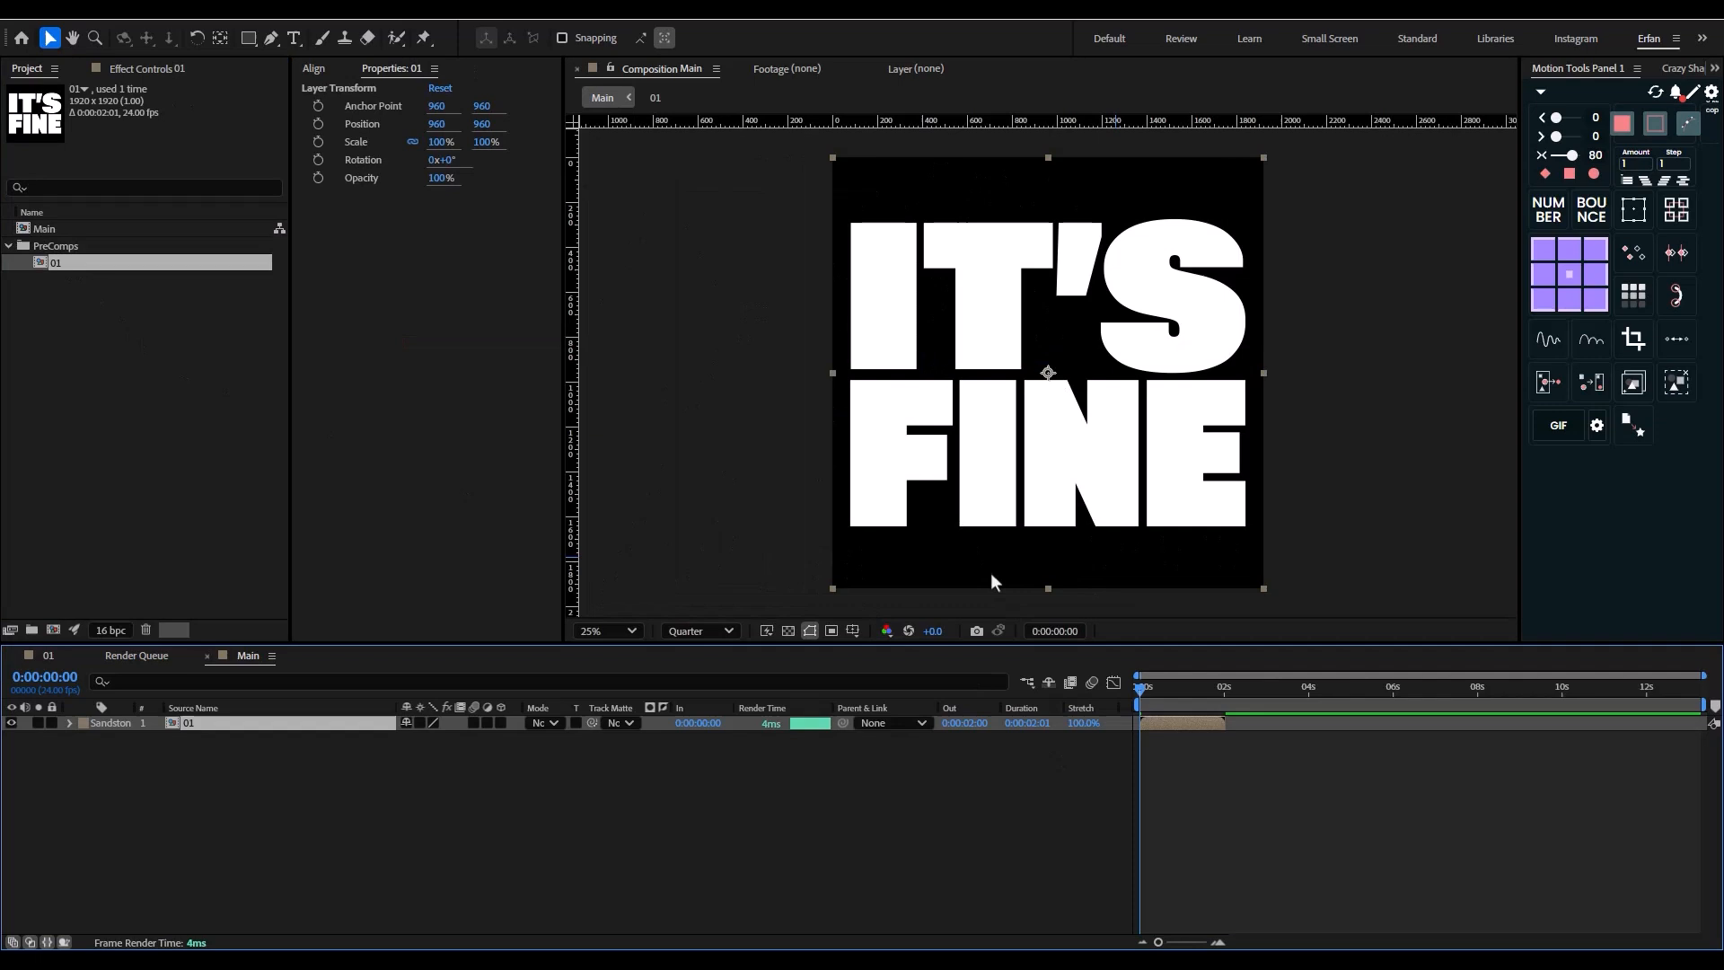
{"action": "left_click", "coordinate": [983, 824]}
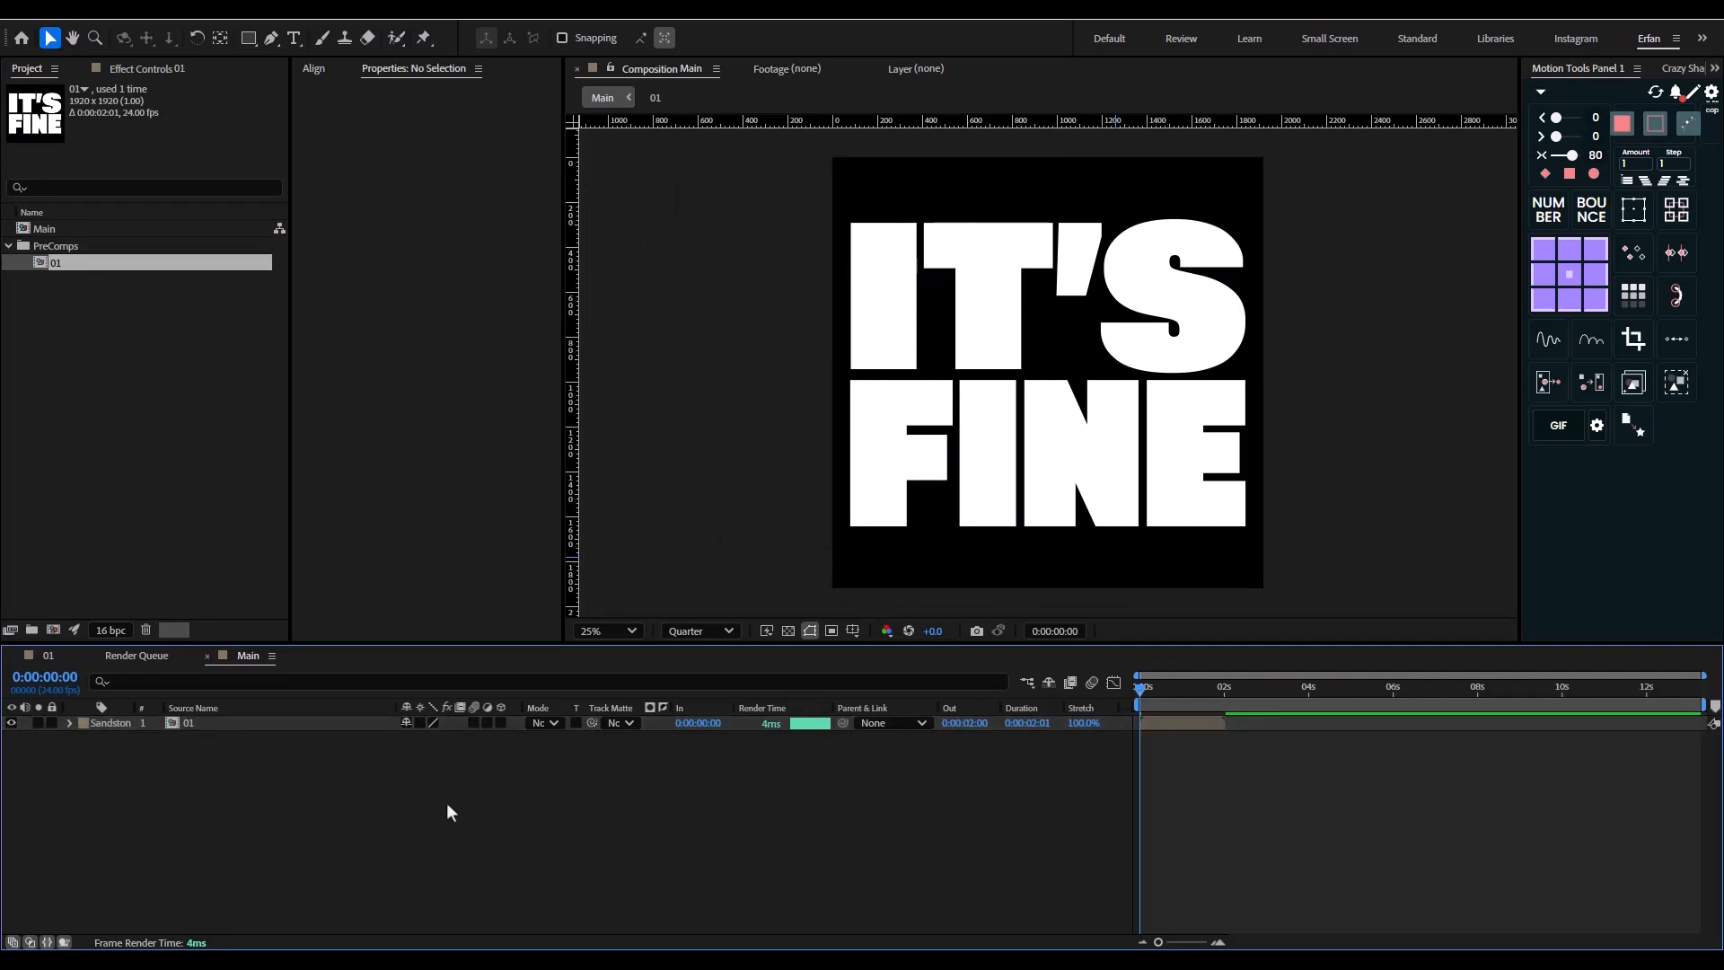
- Create a comp-sized solid named Displacement in Main
{"action": "right_click", "coordinate": [375, 795]}
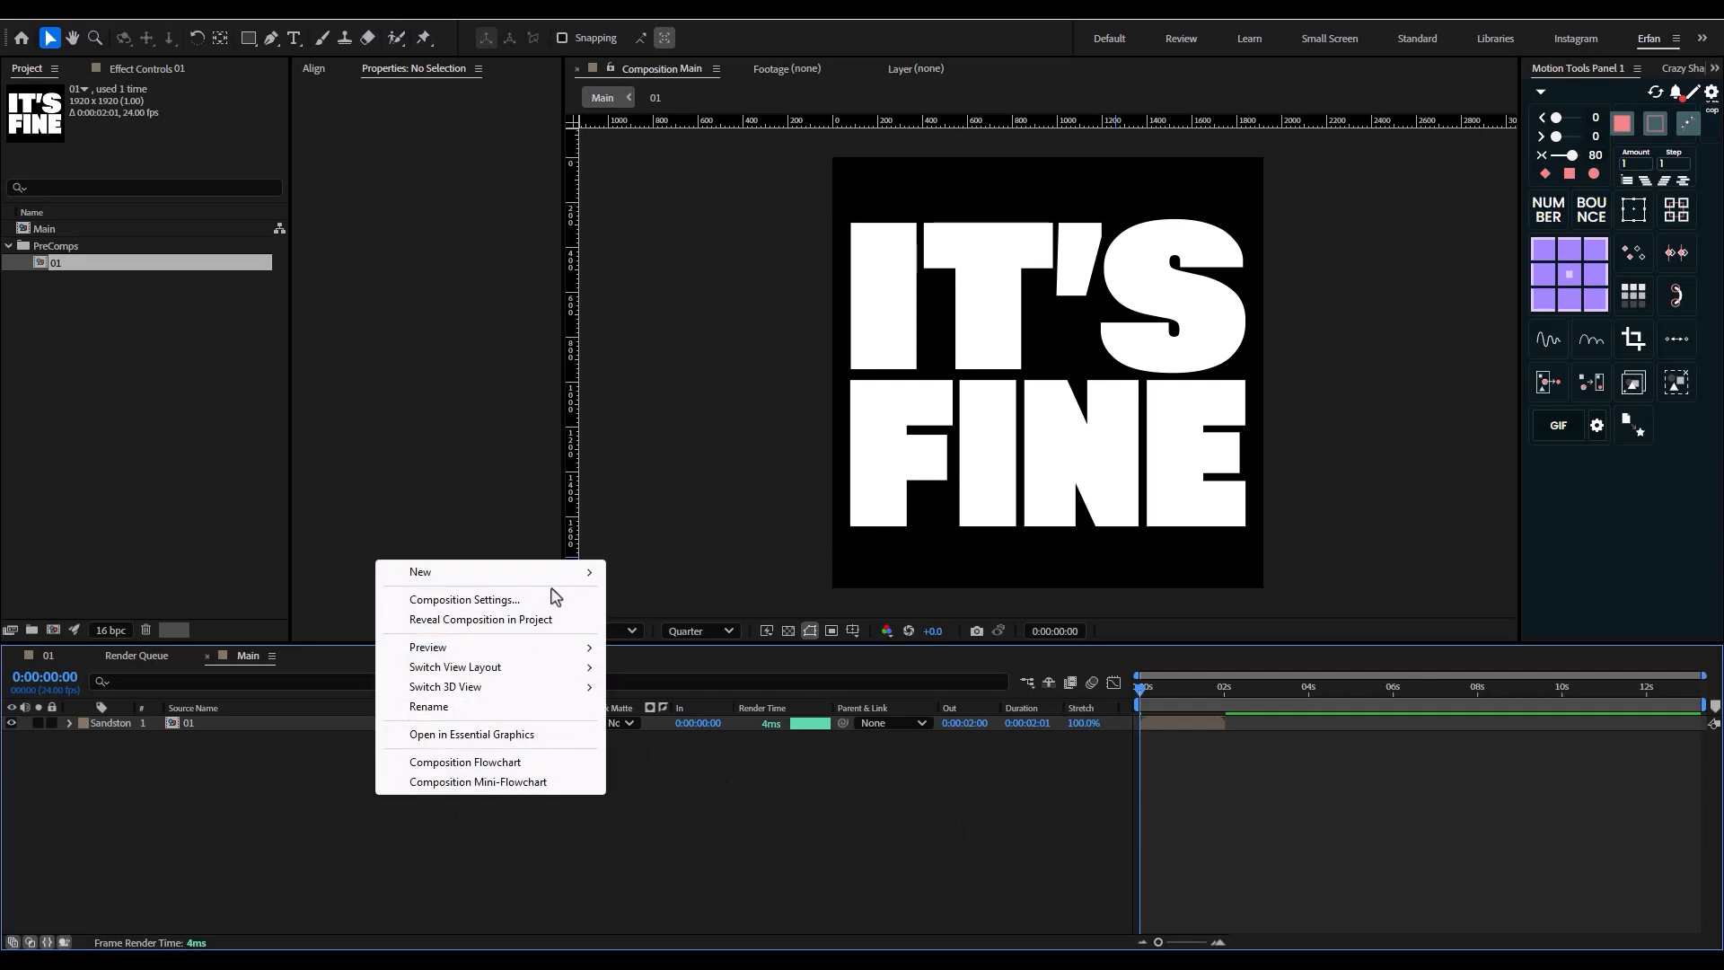
{"action": "mouse_move", "coordinate": [567, 579]}
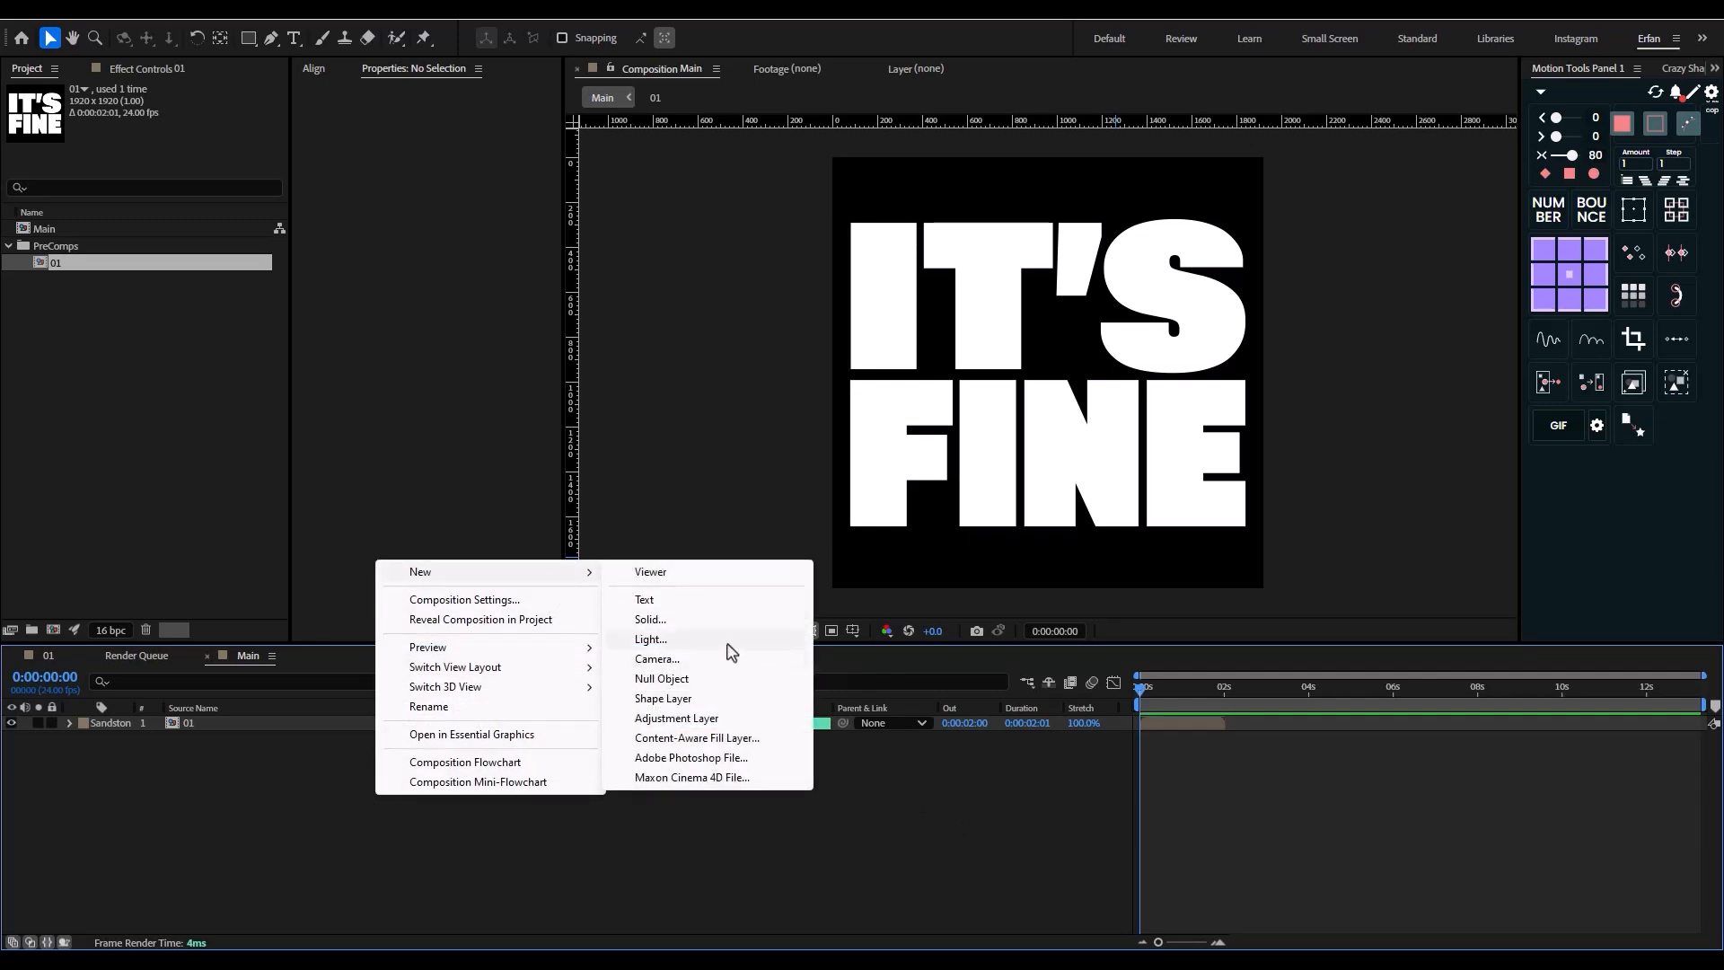
{"action": "left_click", "coordinate": [696, 625]}
{"action": "type", "text": "Dis"}
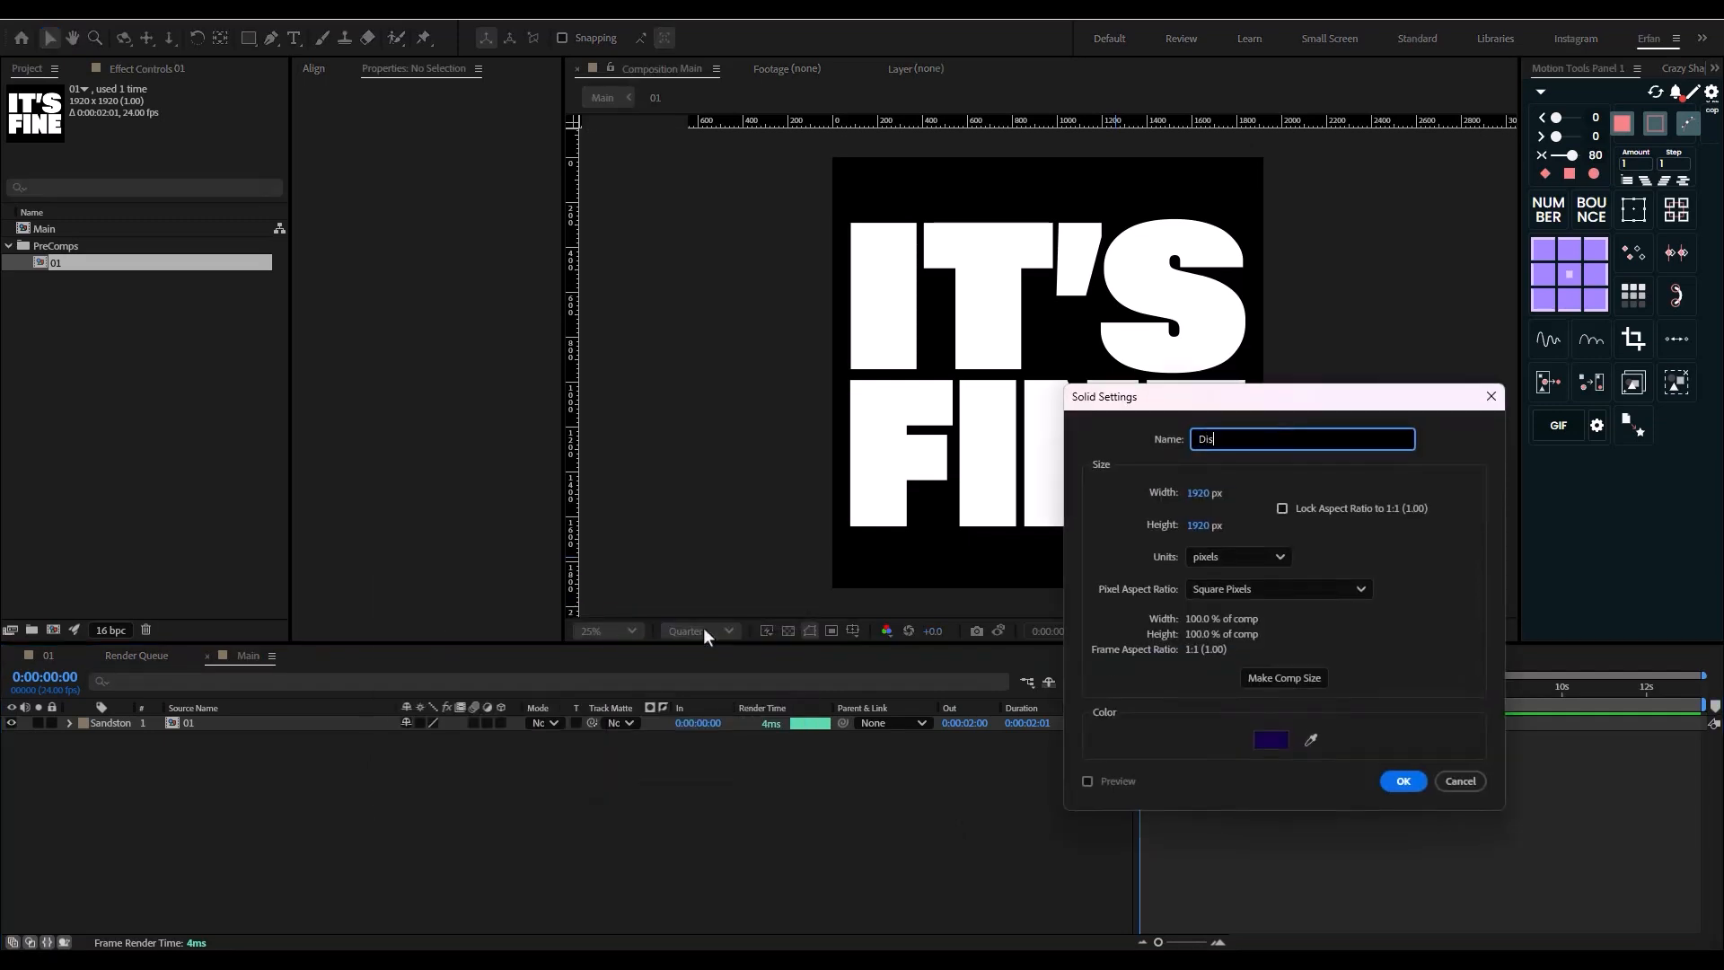
{"action": "type", "text": "placement"}
{"action": "key", "text": "Return"}
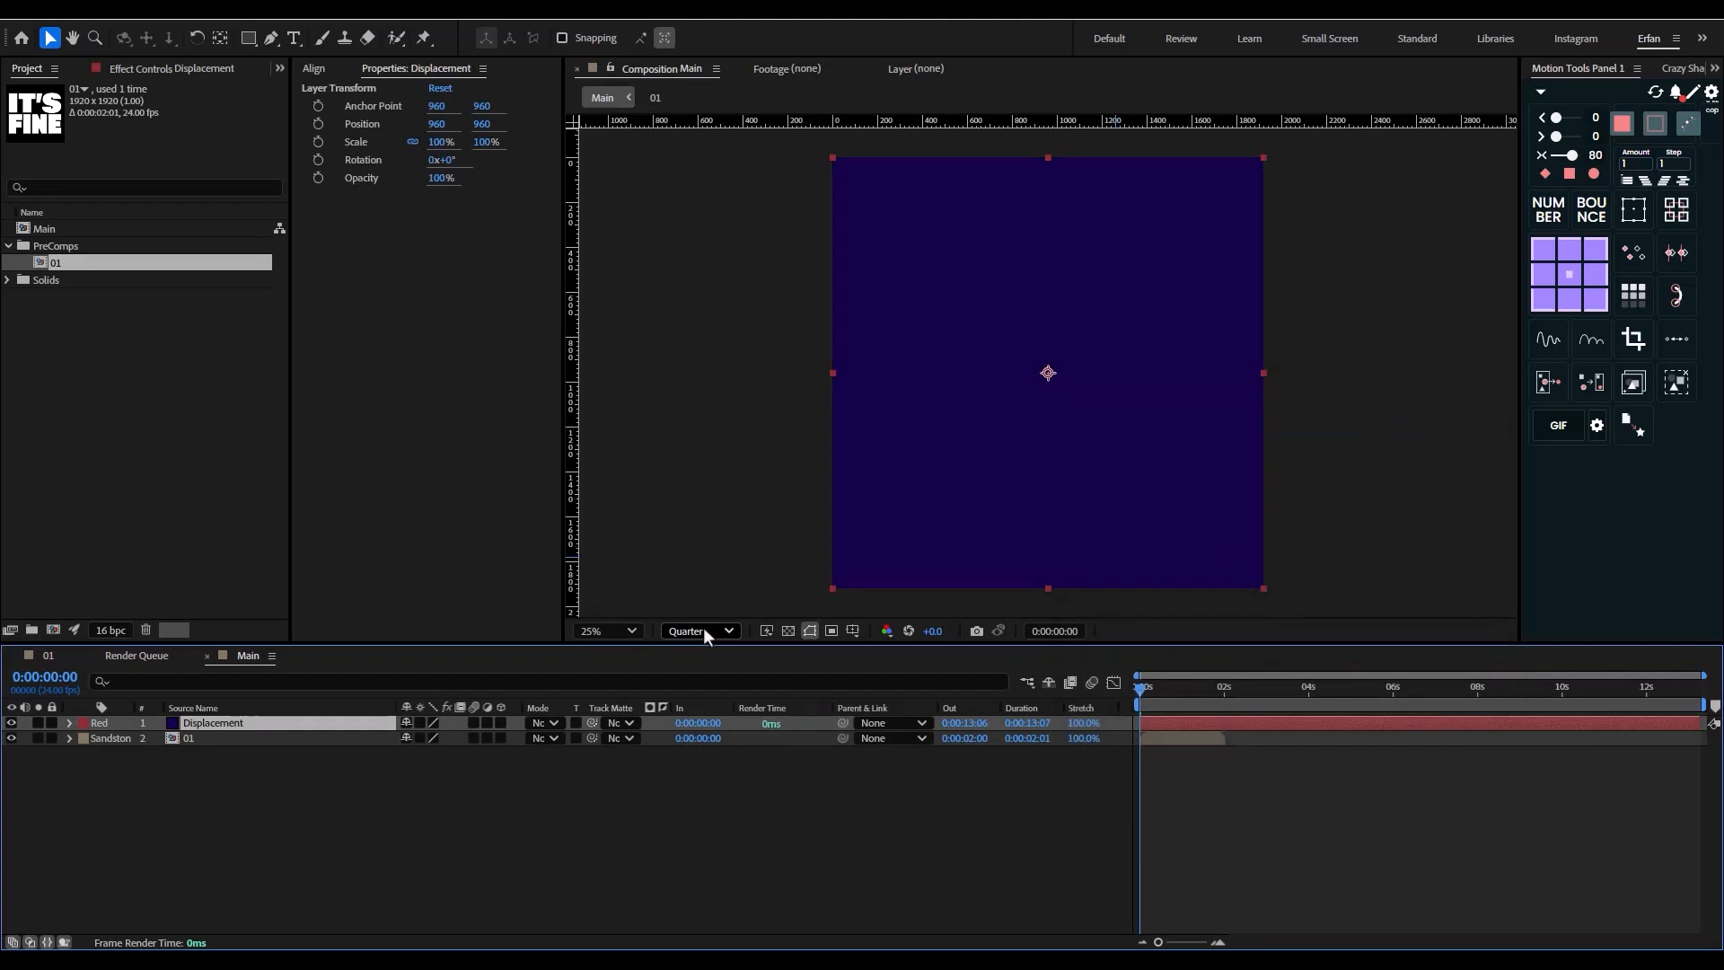
- Apply Gradient Ramp to the Displacement solid and run it horizontally, from black at the right edge to white at the left edge
{"action": "key", "text": "ctrl+space"}
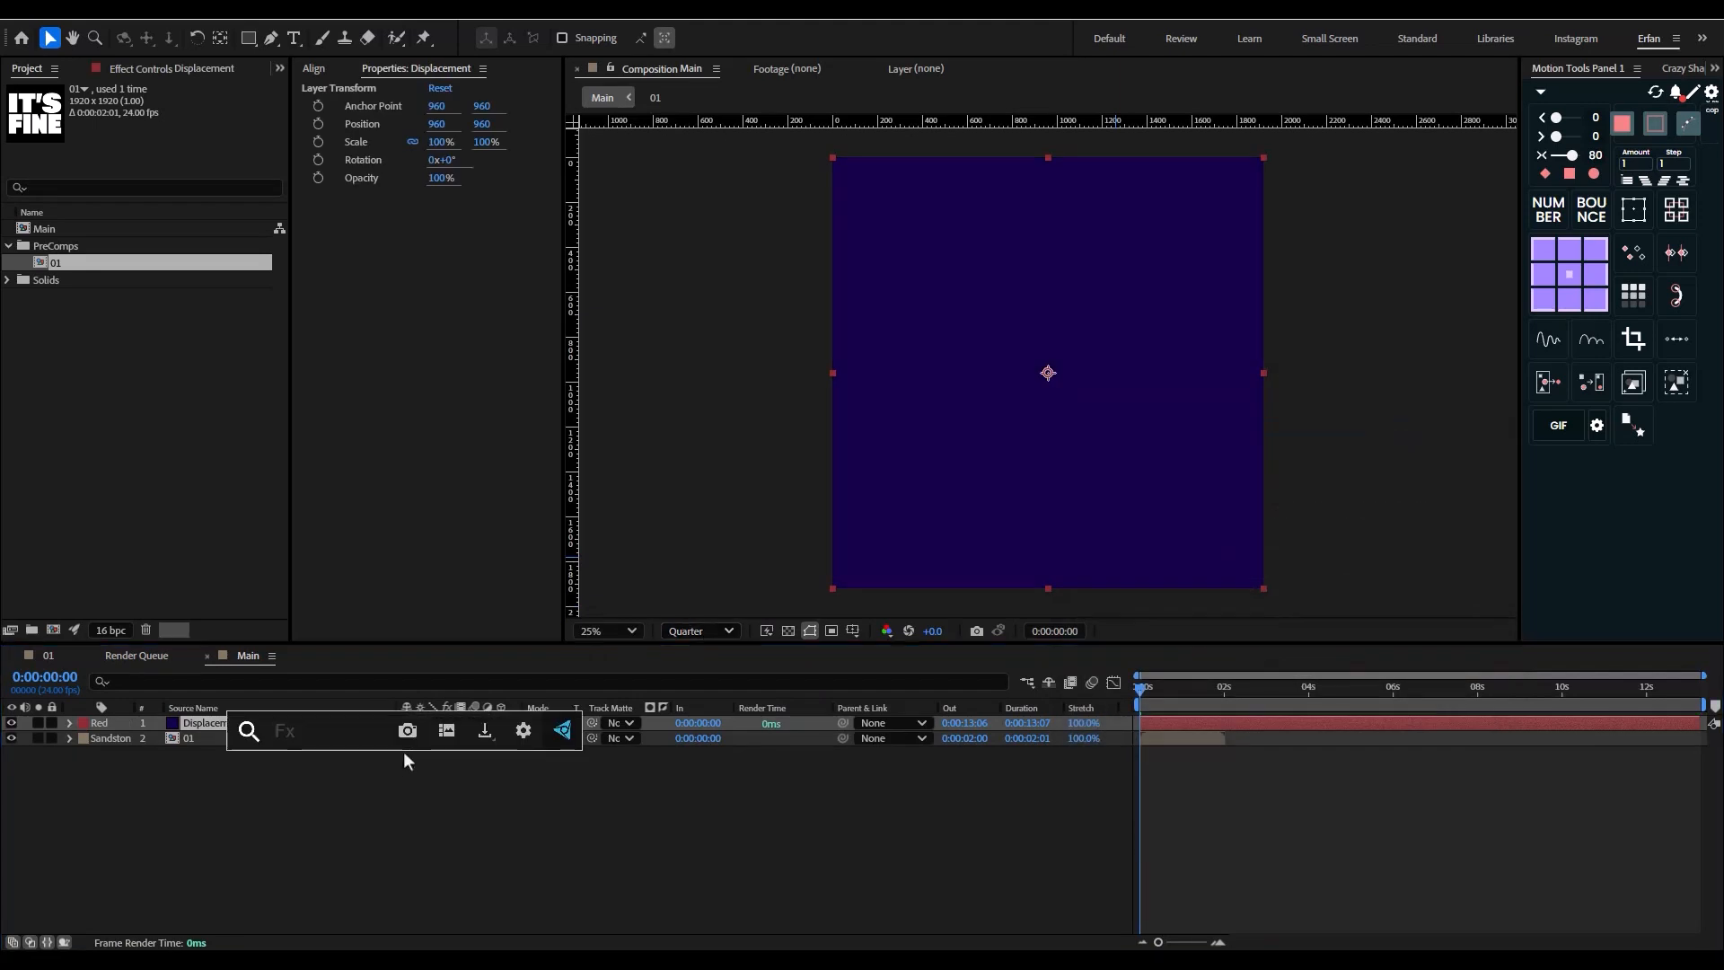
{"action": "type", "text": "gradi"}
{"action": "key", "text": "Return"}
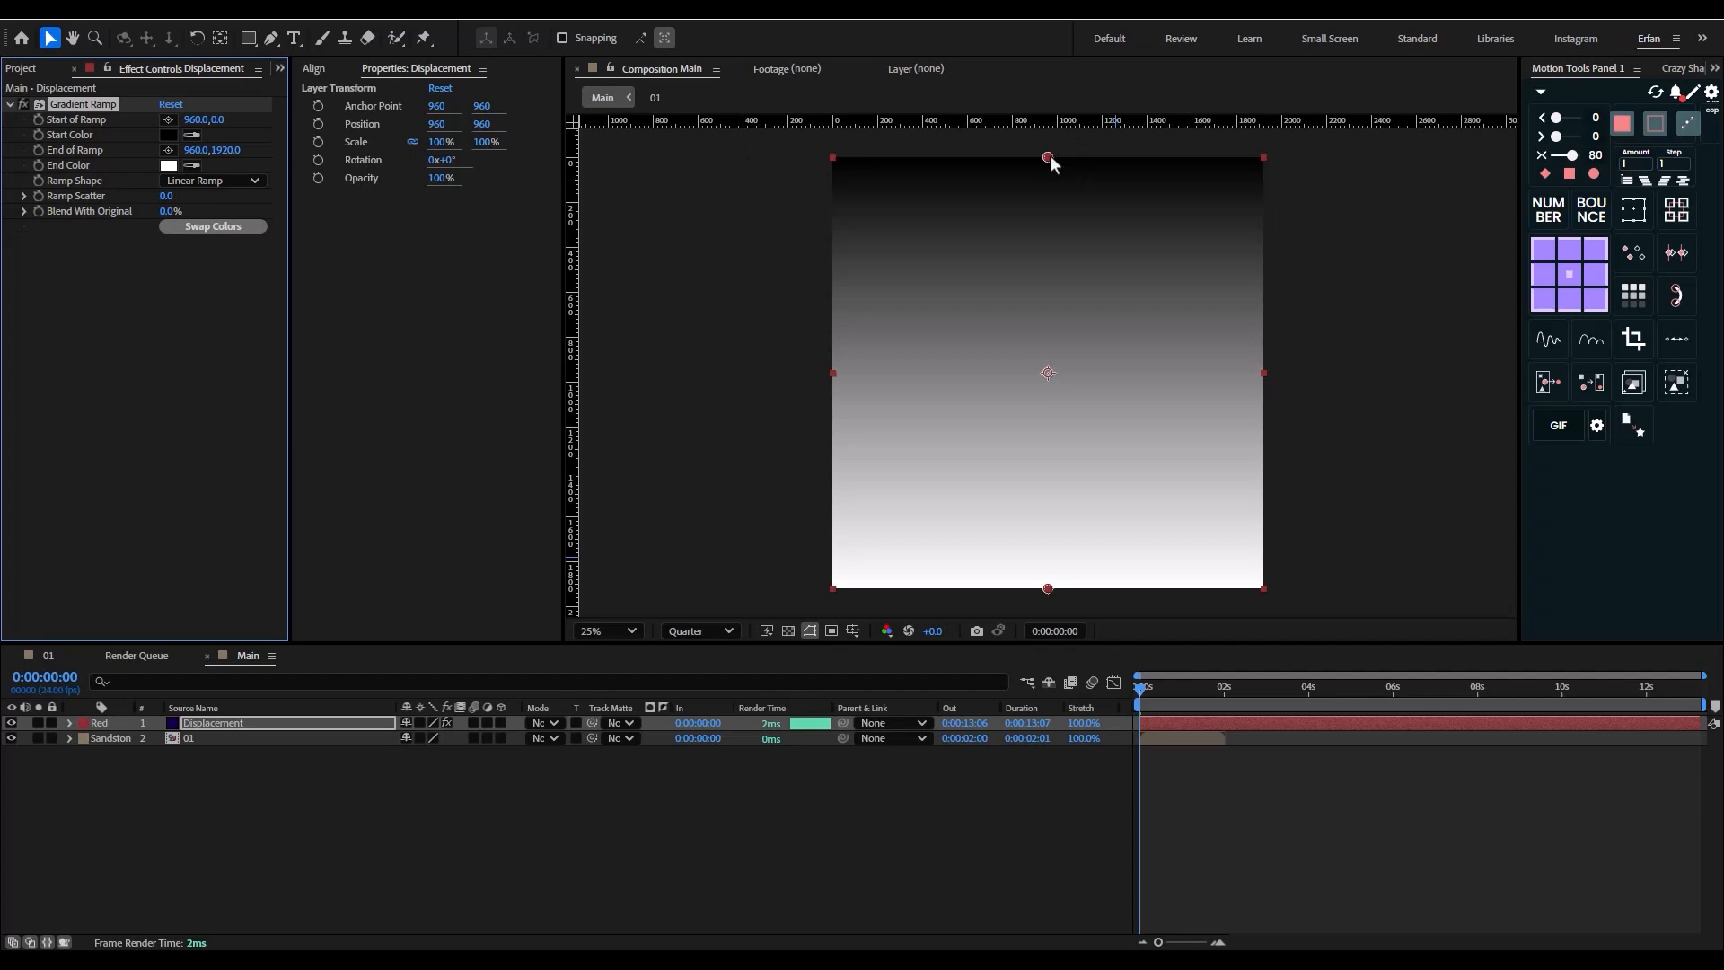
{"action": "left_click_drag", "start_coordinate": [1047, 158], "coordinate": [1263, 371]}
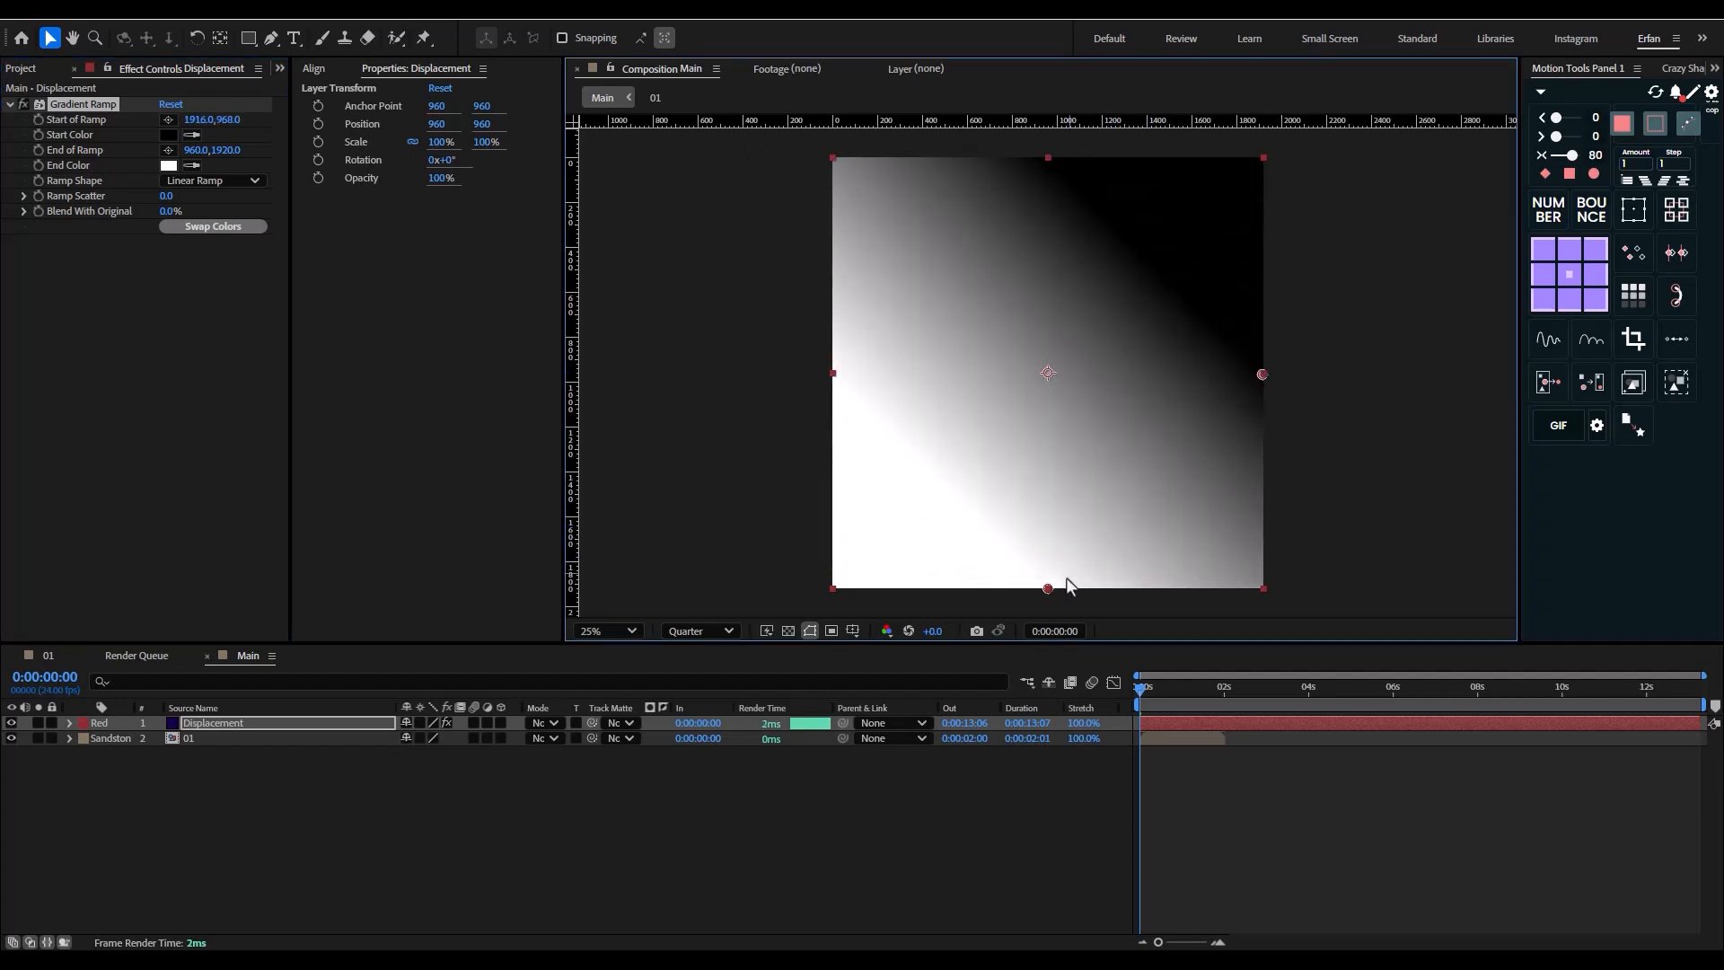
{"action": "left_click_drag", "start_coordinate": [1047, 589], "coordinate": [828, 378]}
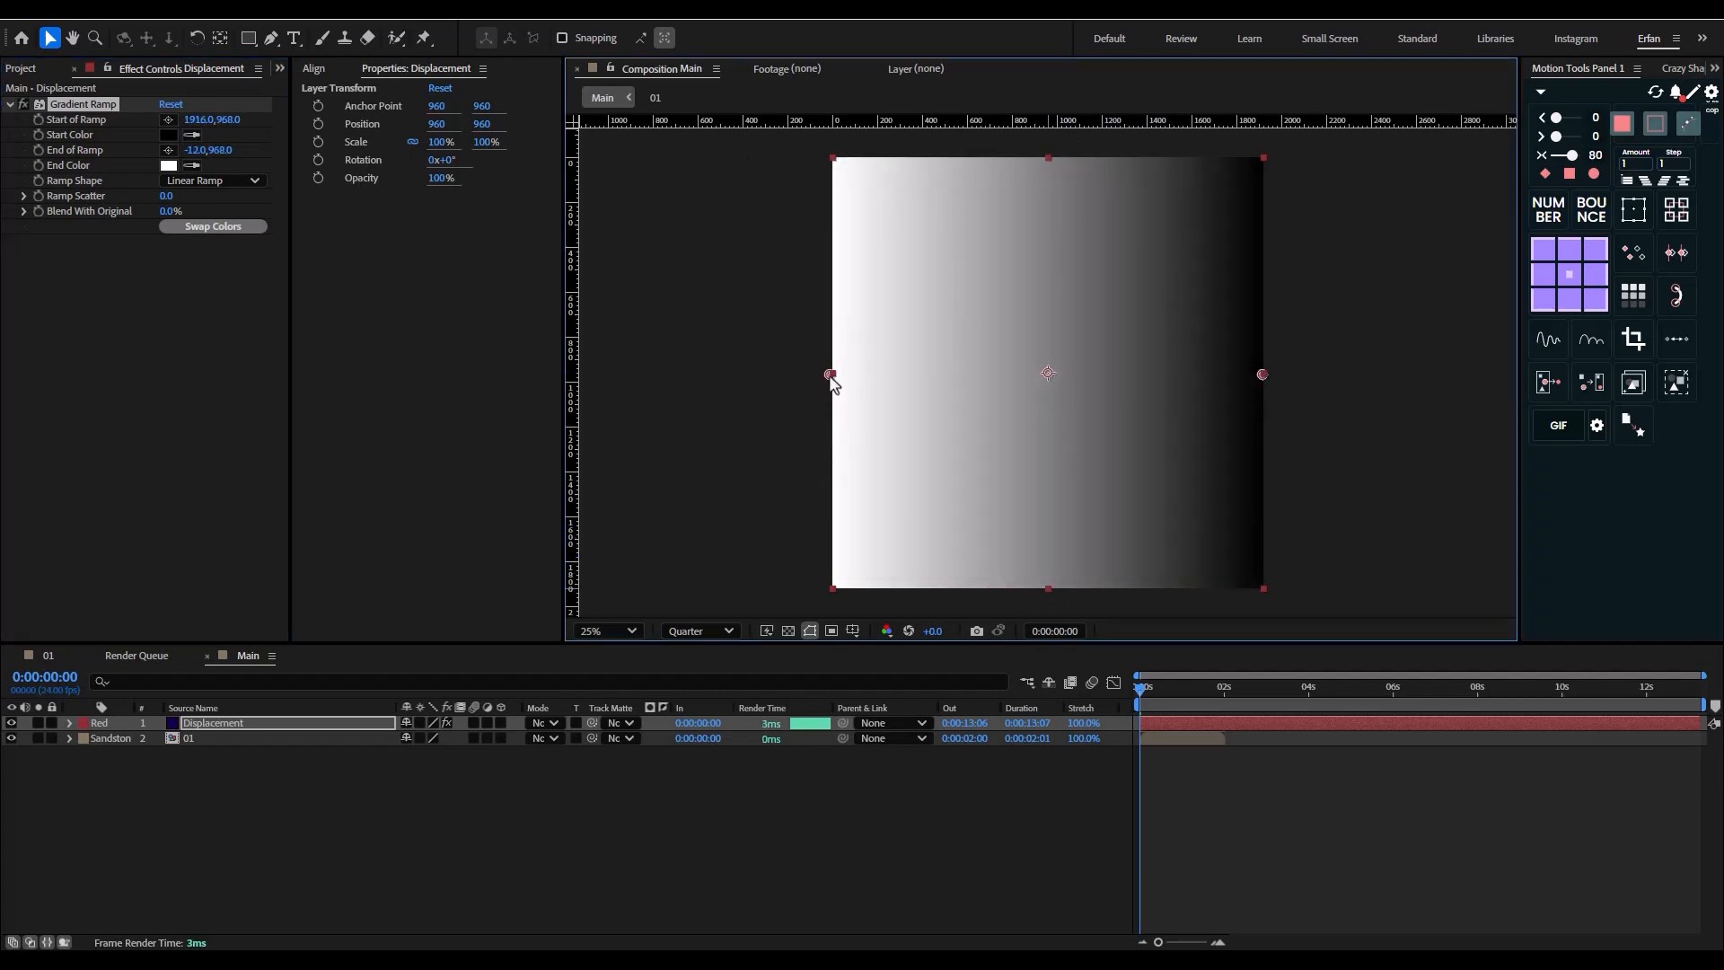
- Apply the Time Displacement effect to the 01 layer and hide the Displacement layer
{"action": "left_click", "coordinate": [191, 742]}
{"action": "key", "text": "ctrl+space"}
{"action": "type", "text": "time"}
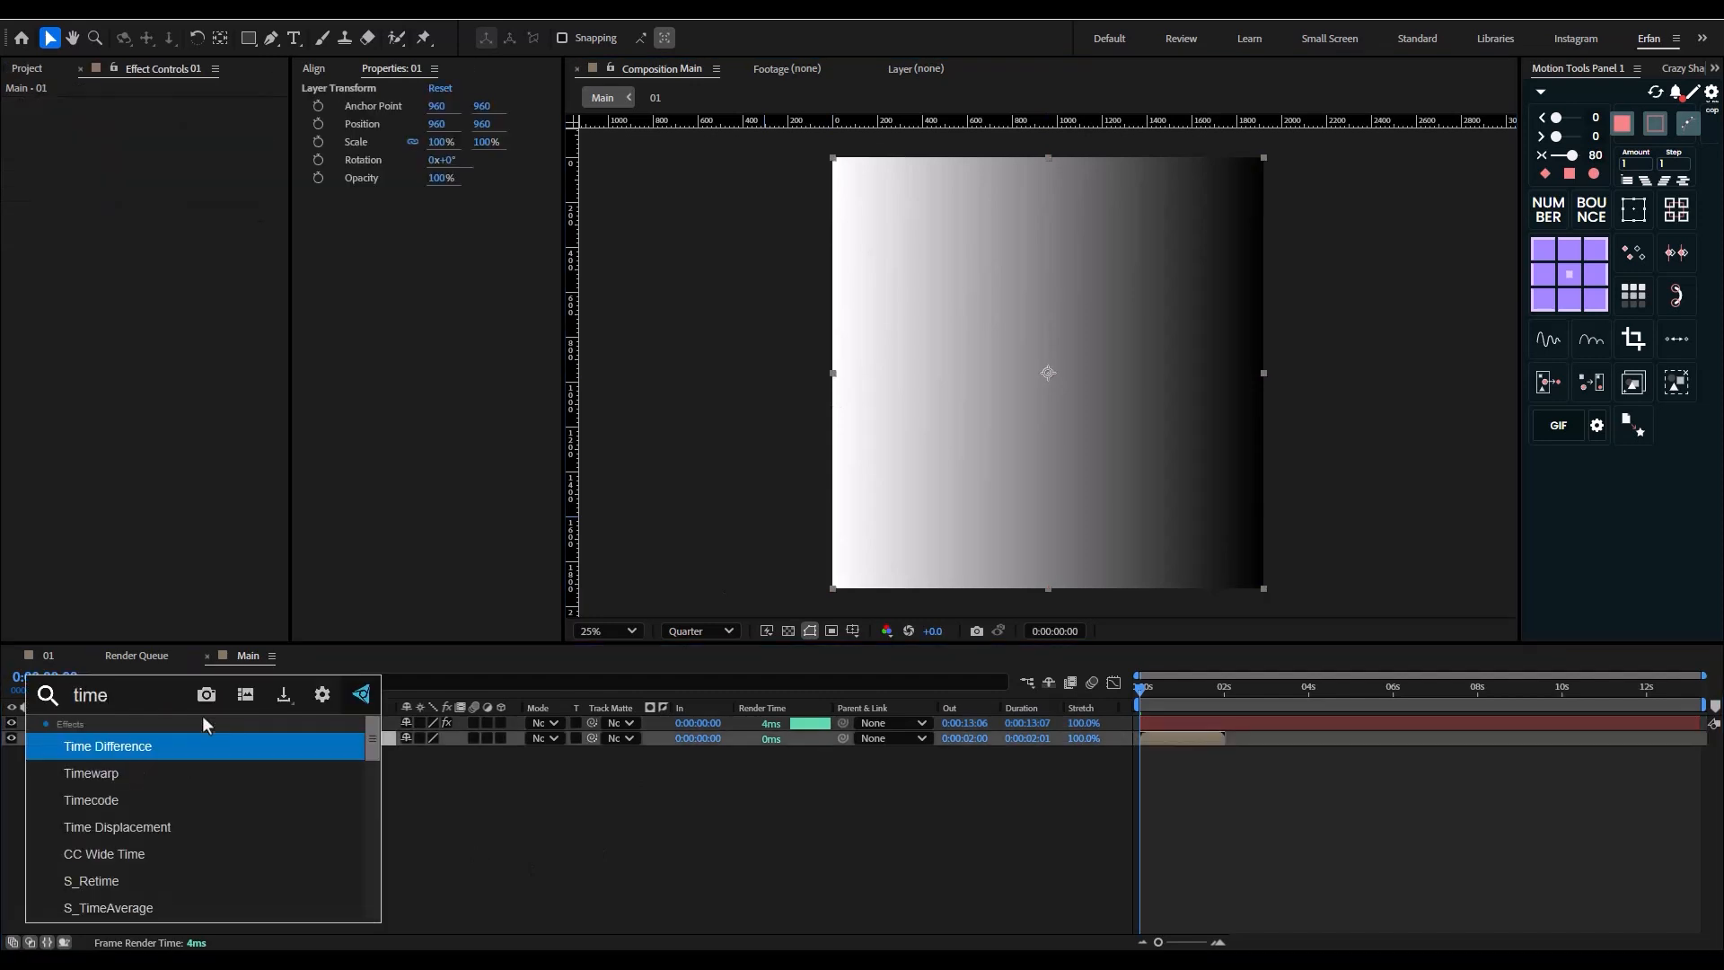
{"action": "left_click", "coordinate": [177, 821]}
{"action": "left_click", "coordinate": [212, 724]}
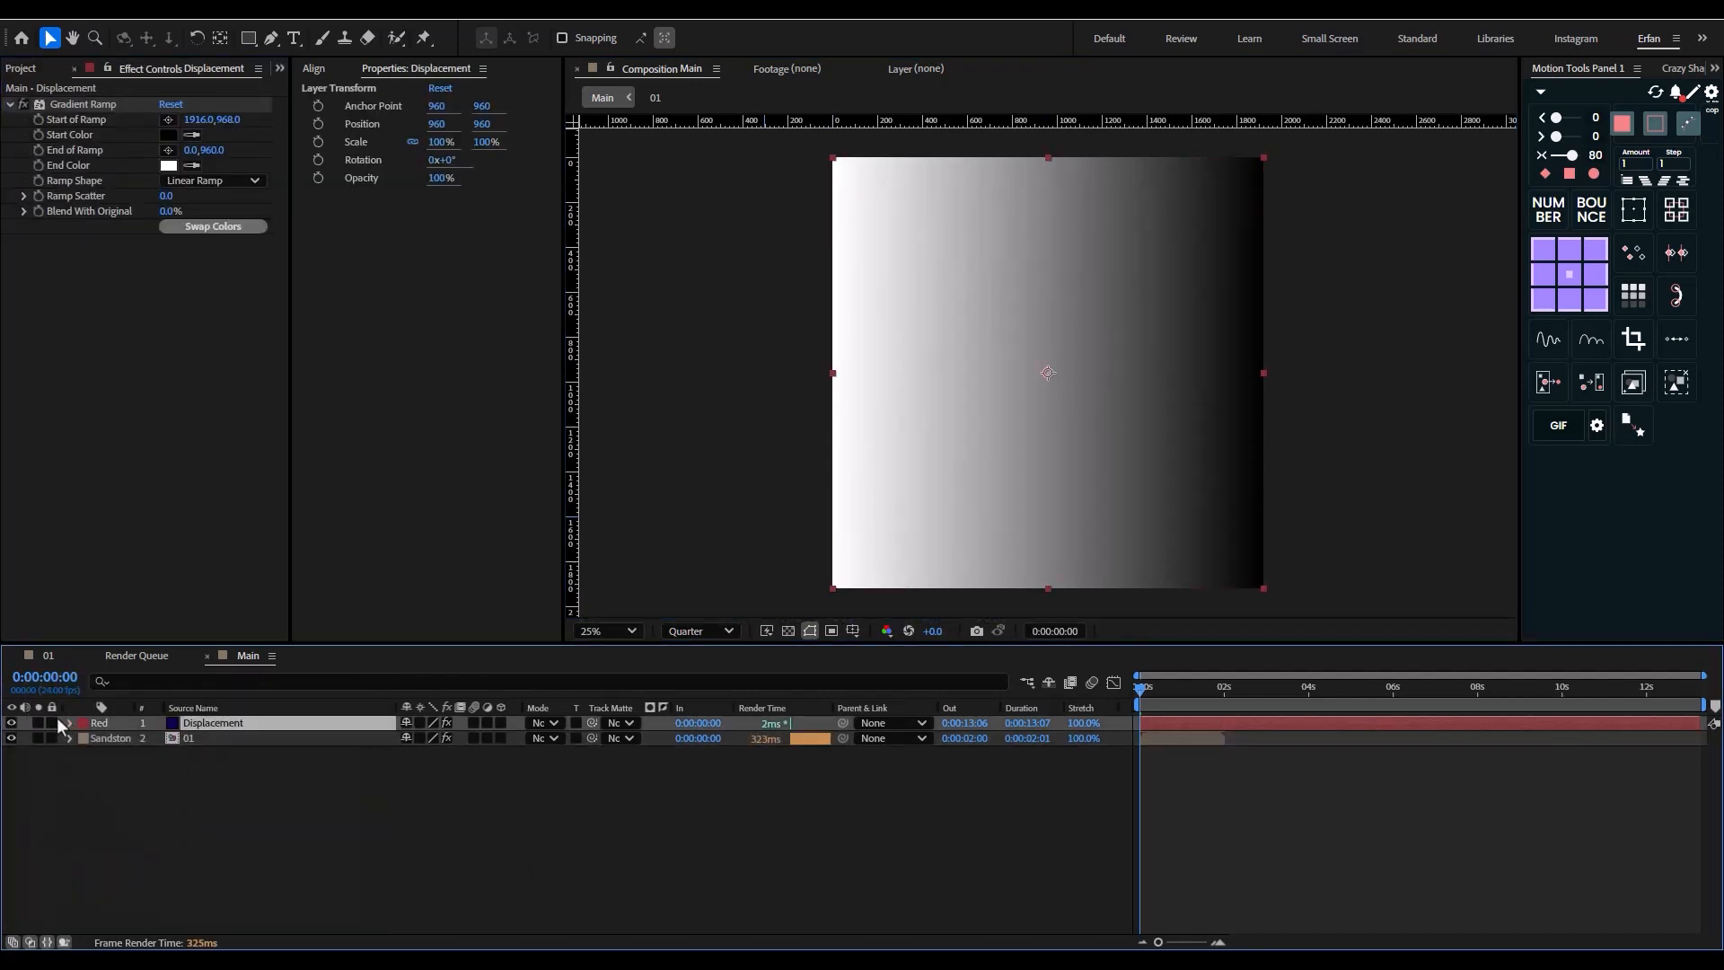
{"action": "left_click", "coordinate": [10, 722]}
{"action": "left_click", "coordinate": [670, 807]}
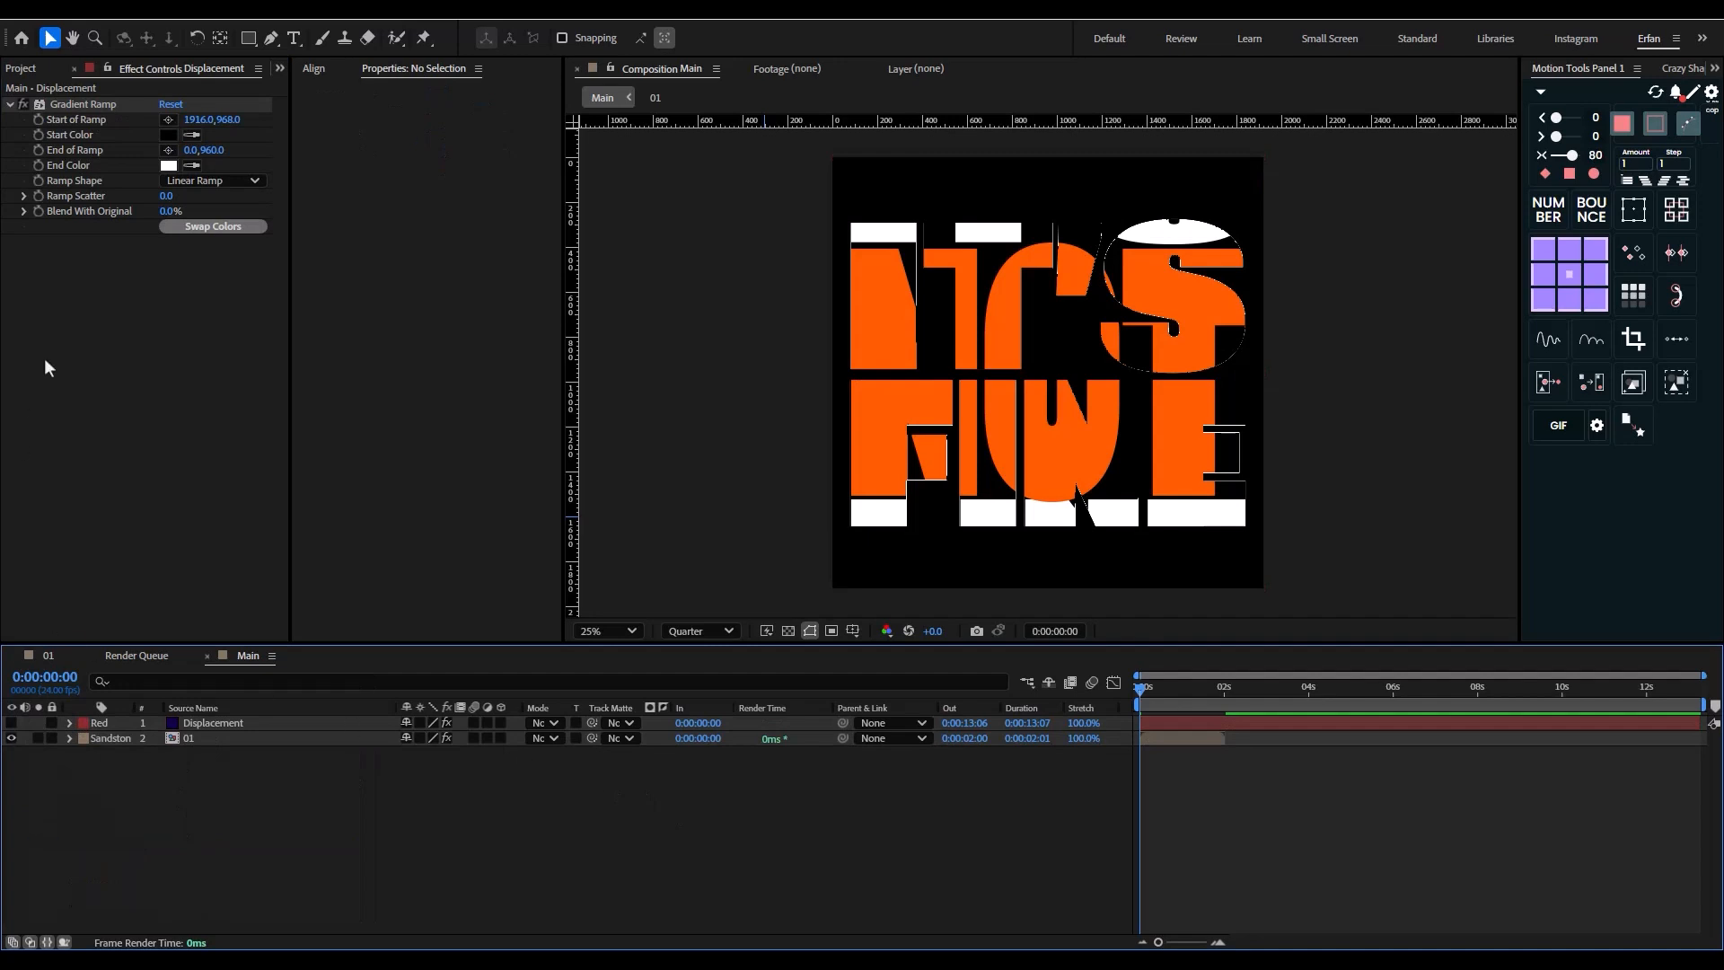
- Set the 01 layer's Time Displacement Layer to Displacement, with Effects & Masks as its source
{"action": "left_click", "coordinate": [235, 738]}
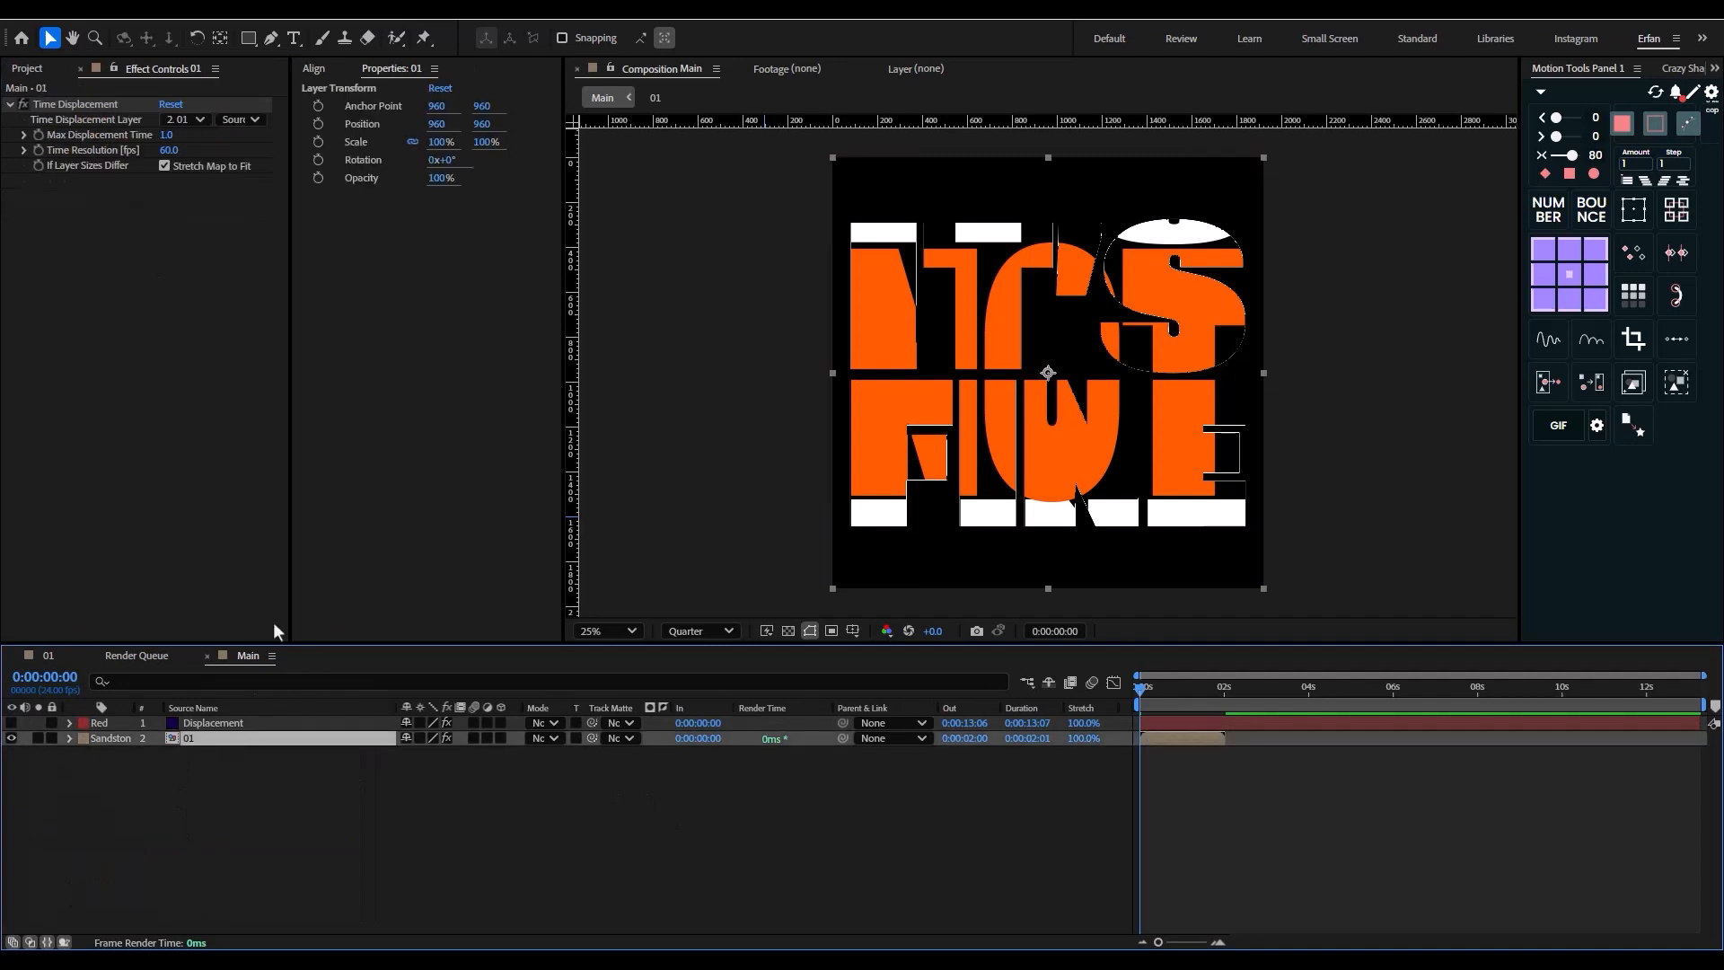
{"action": "left_click", "coordinate": [193, 121]}
{"action": "left_click", "coordinate": [212, 167]}
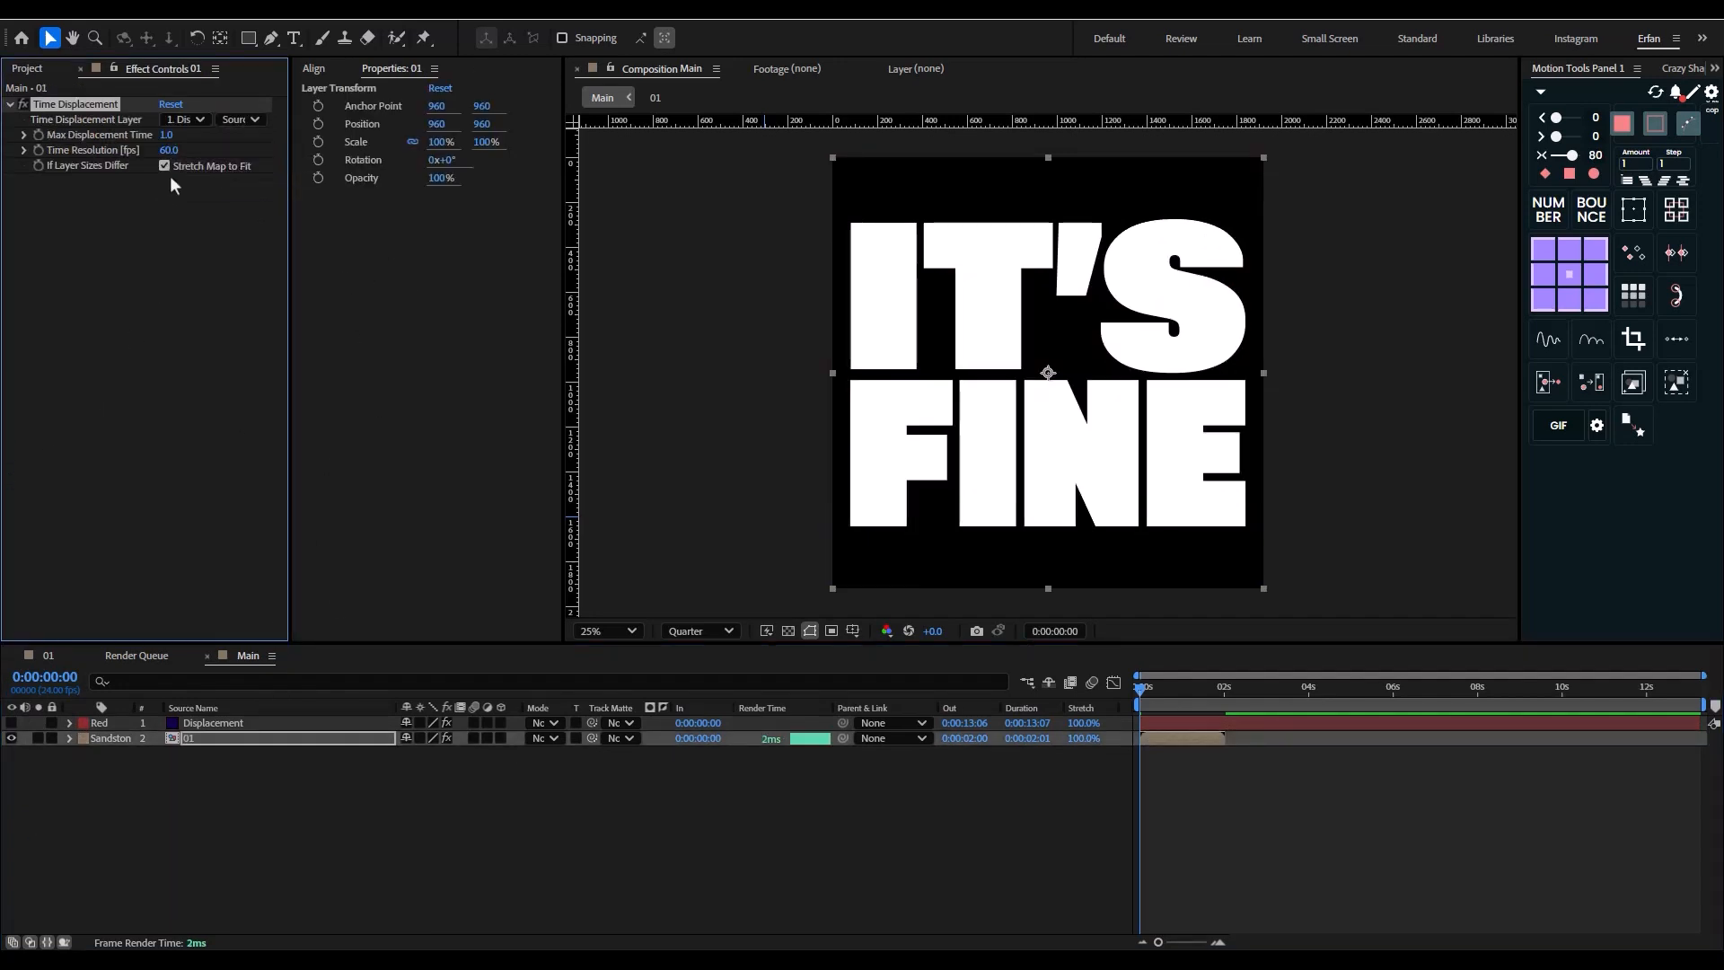
{"action": "left_click", "coordinate": [240, 120]}
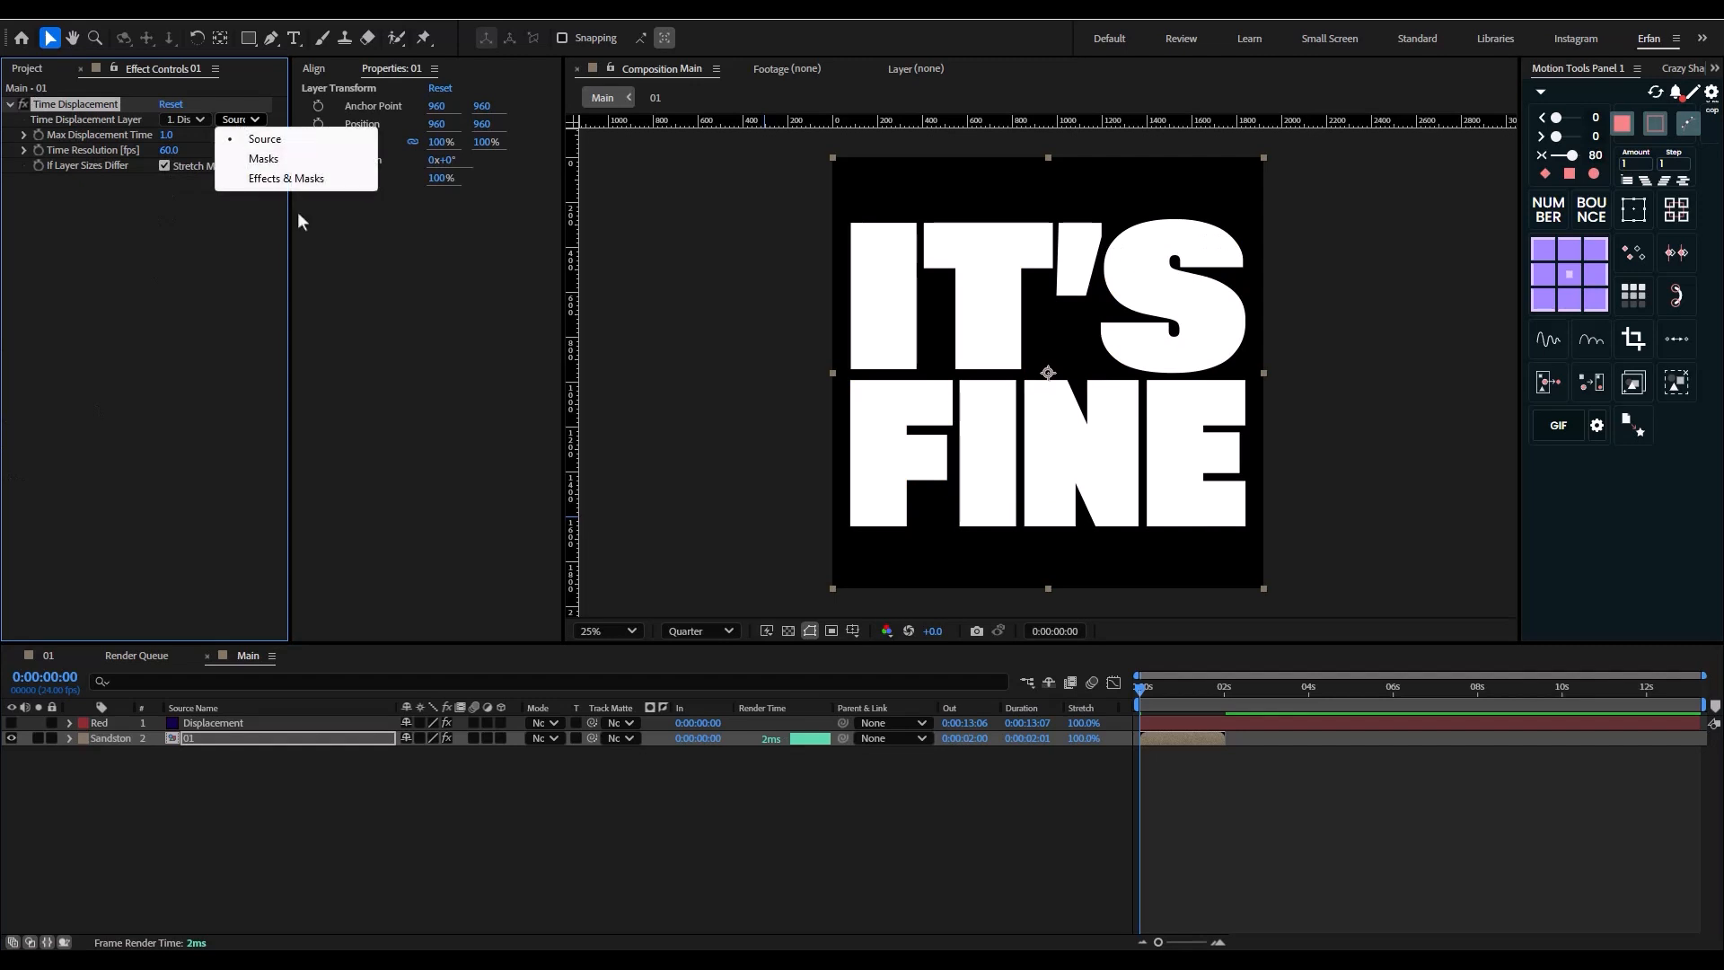
{"action": "left_click", "coordinate": [284, 179]}
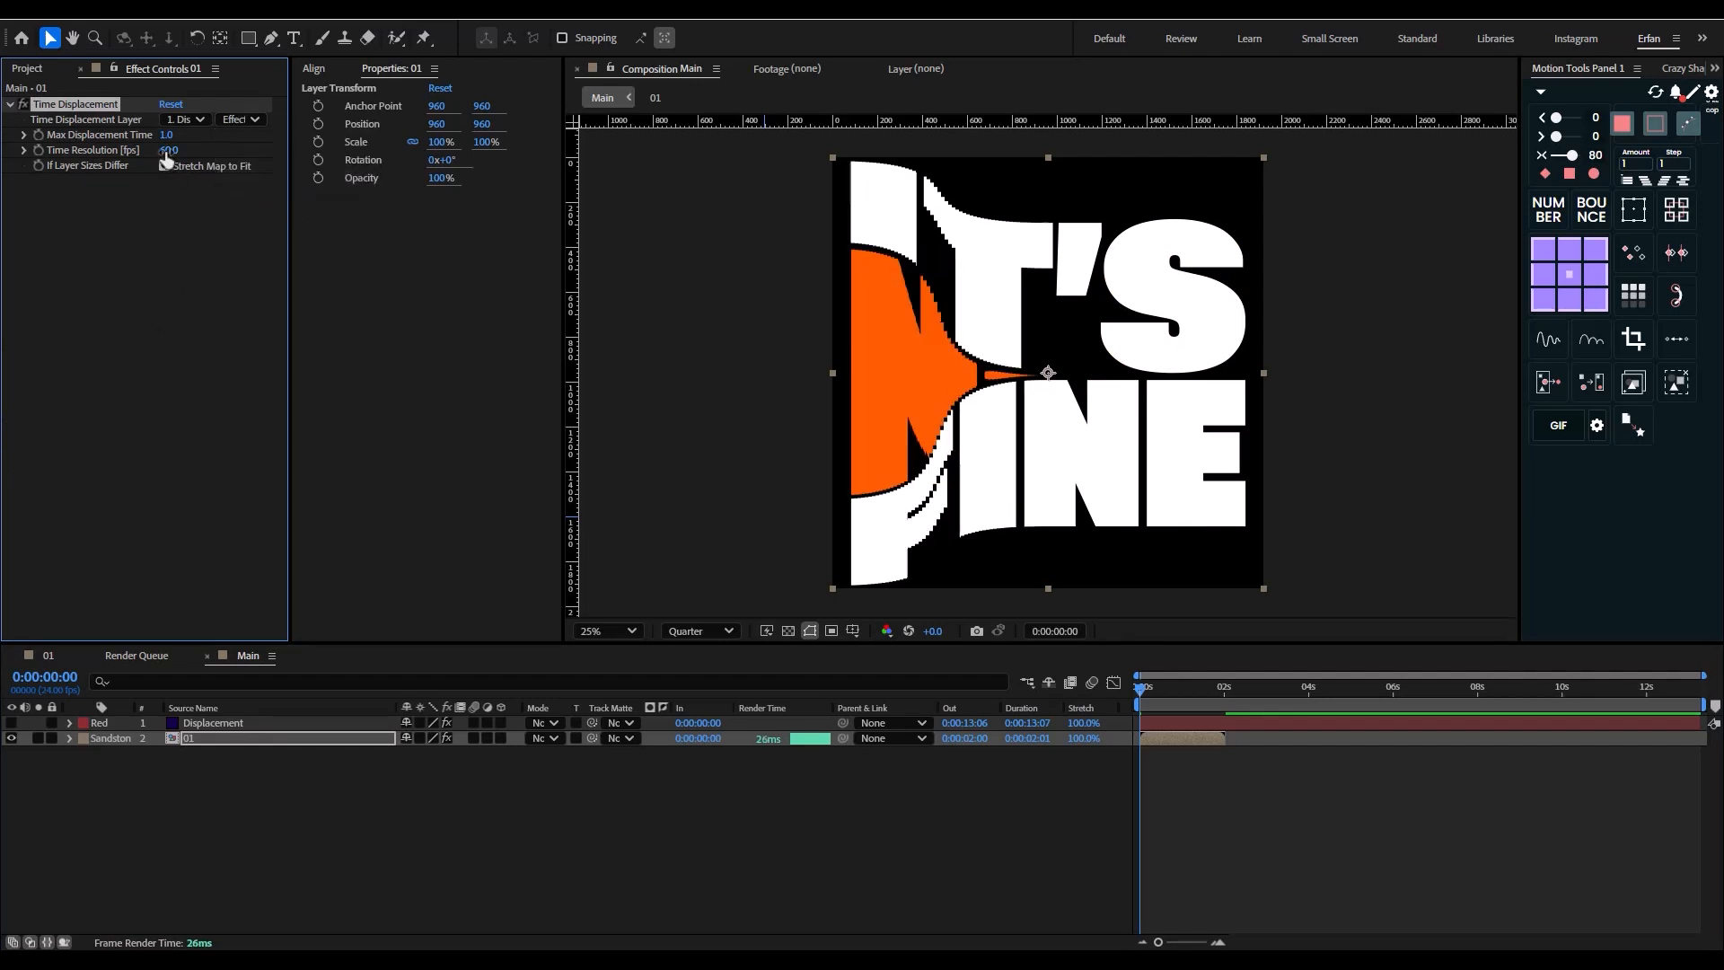
- Set Time Displacement's Time Resolution to 200 fps and Max Displacement Time to 0.3
{"action": "left_click_drag", "start_coordinate": [166, 153], "coordinate": [312, 172]}
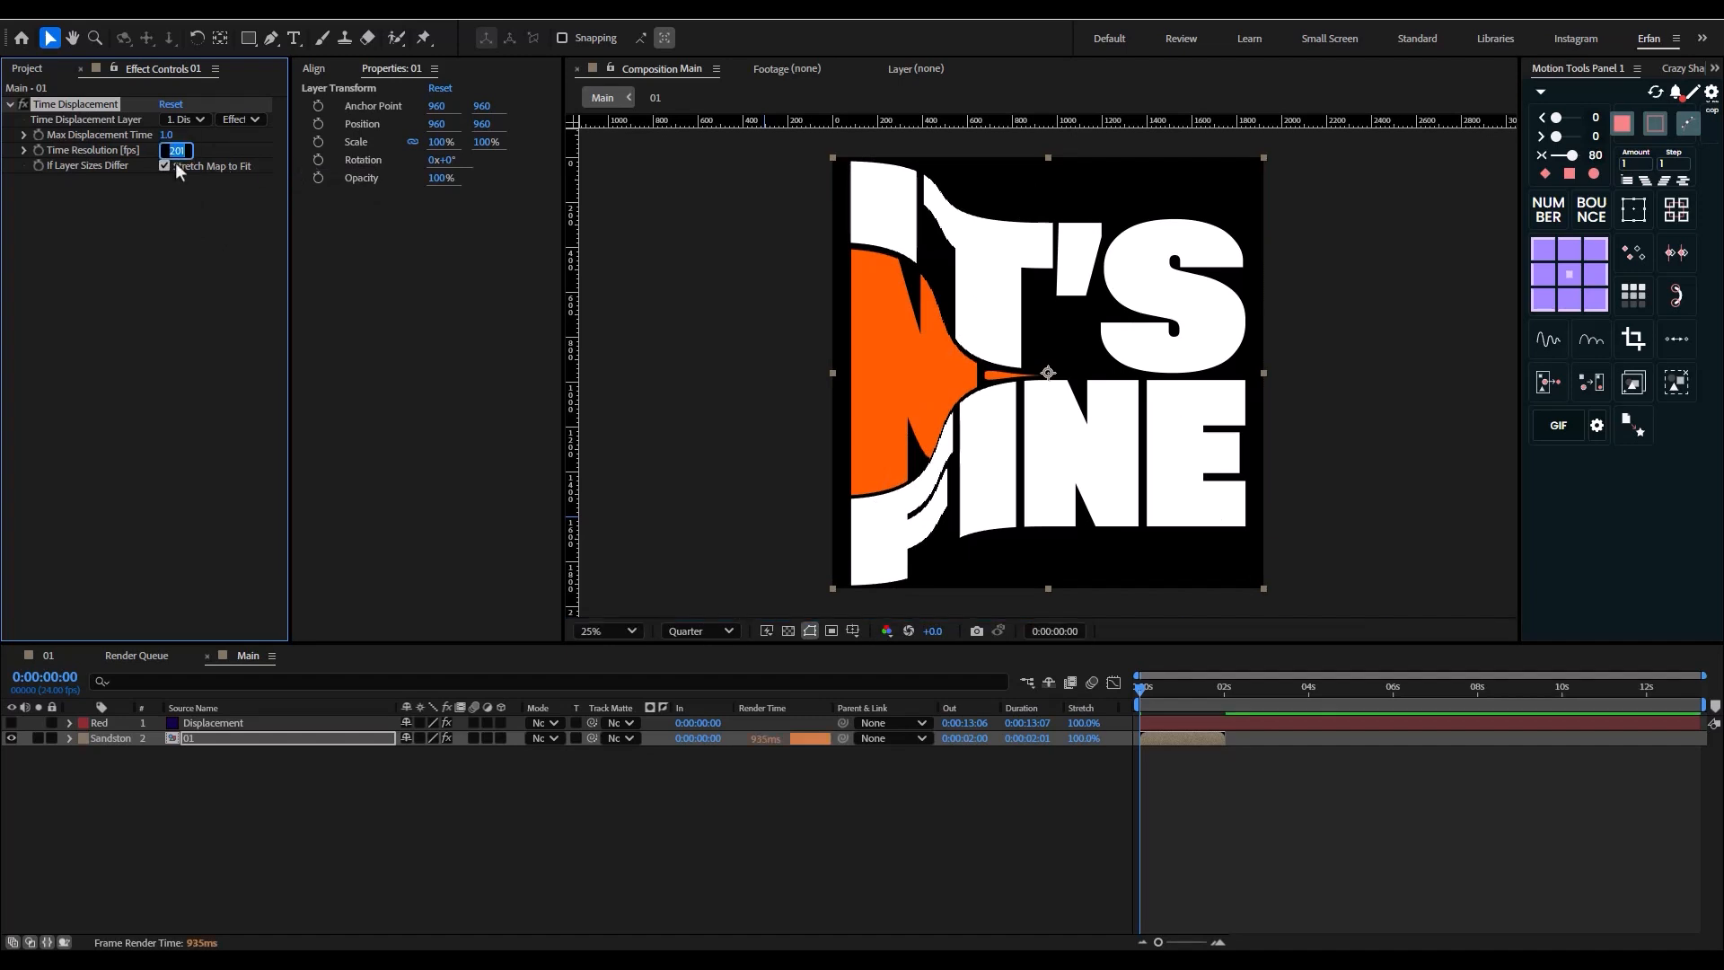
{"action": "key", "text": "Return"}
{"action": "left_click_drag", "start_coordinate": [166, 135], "coordinate": [131, 149]}
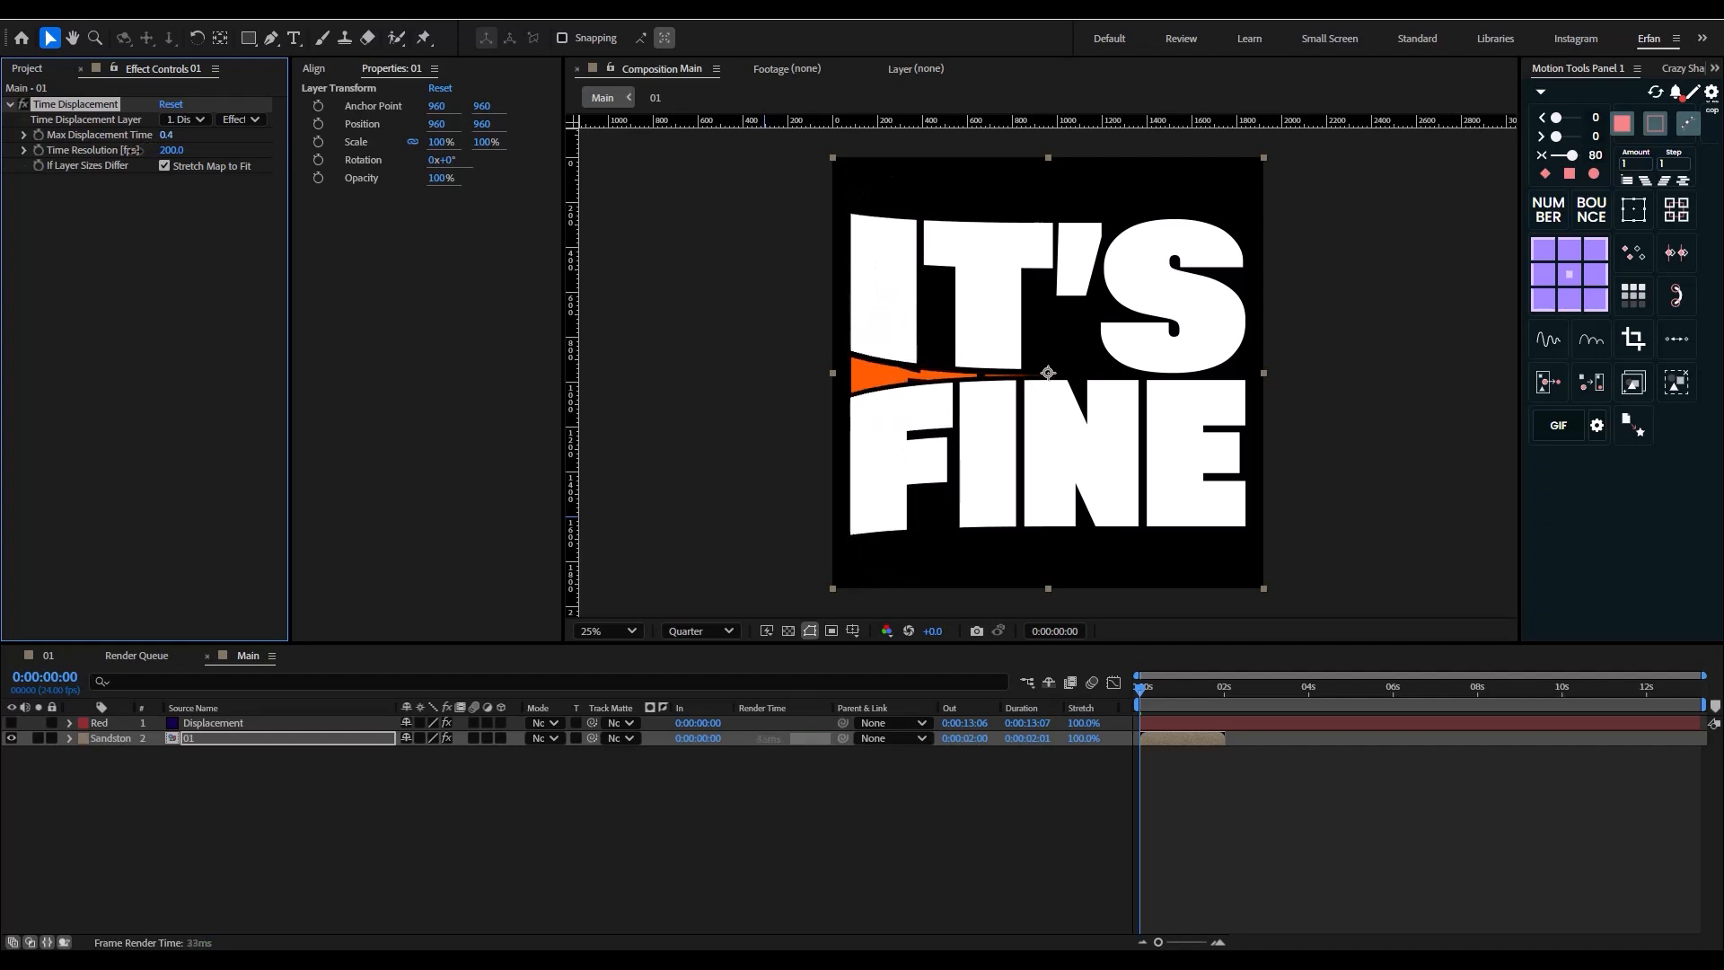
- Scrub and preview the time-displaced animation in Main up to 0:00:02:00
{"action": "left_click", "coordinate": [811, 839]}
{"action": "left_click_drag", "start_coordinate": [1153, 693], "coordinate": [1215, 712]}
{"action": "key", "text": "space"}
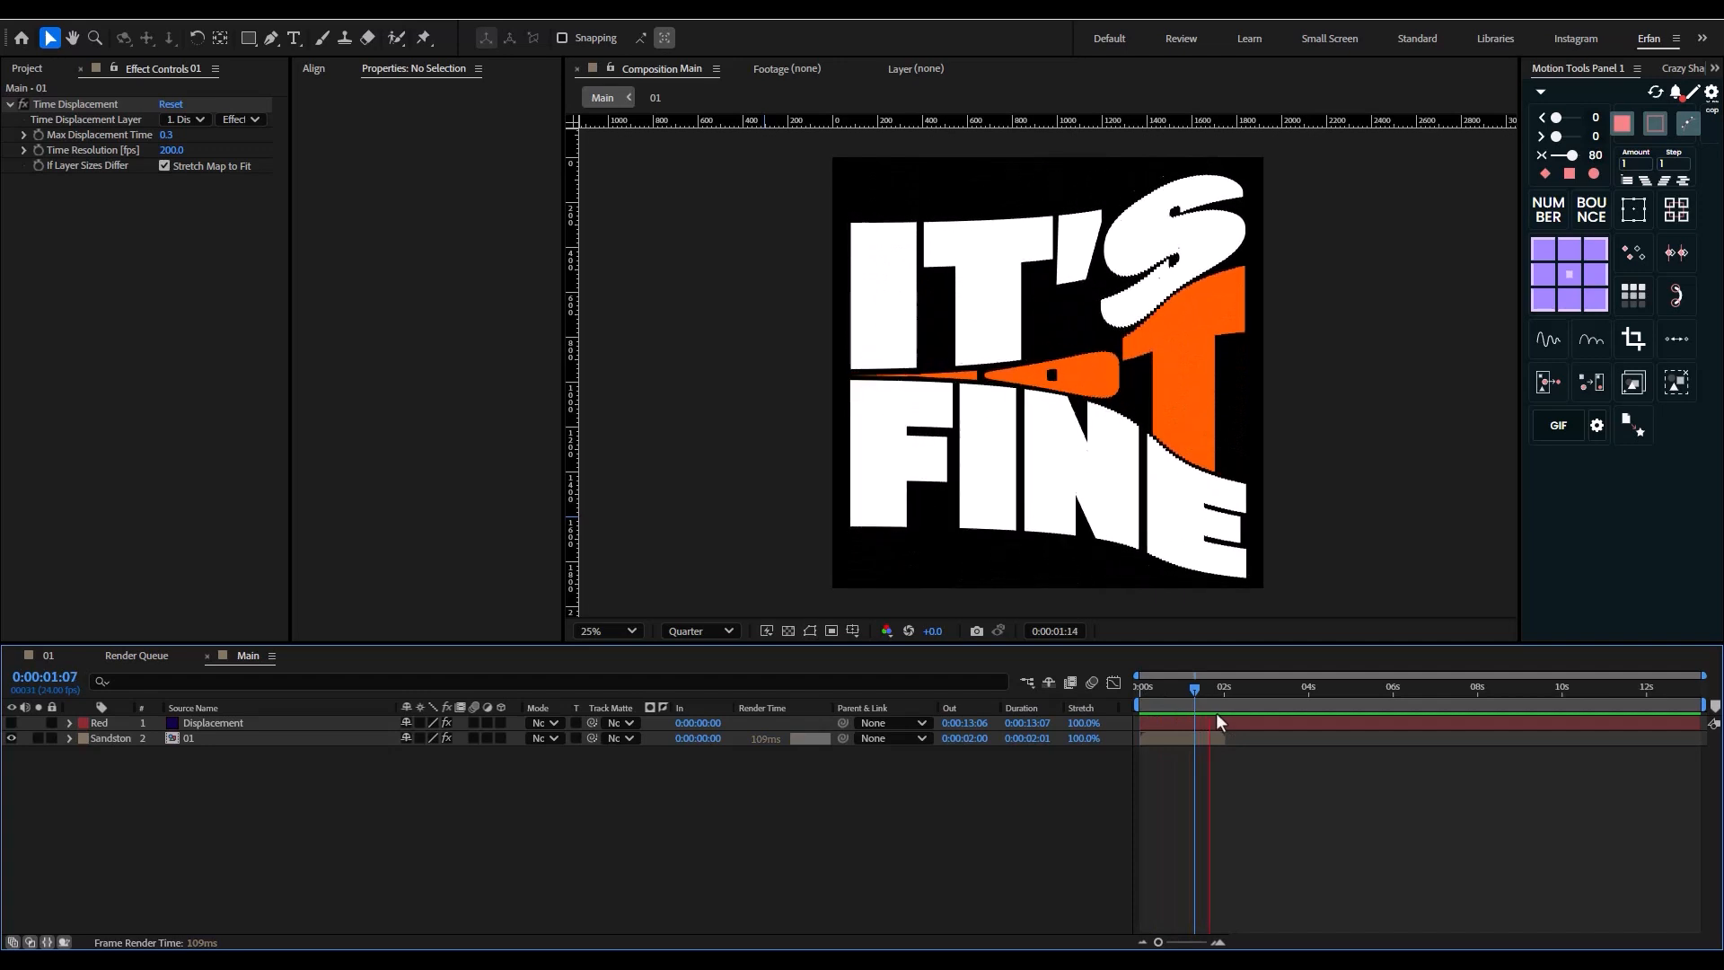
{"action": "left_click", "coordinate": [1222, 702]}
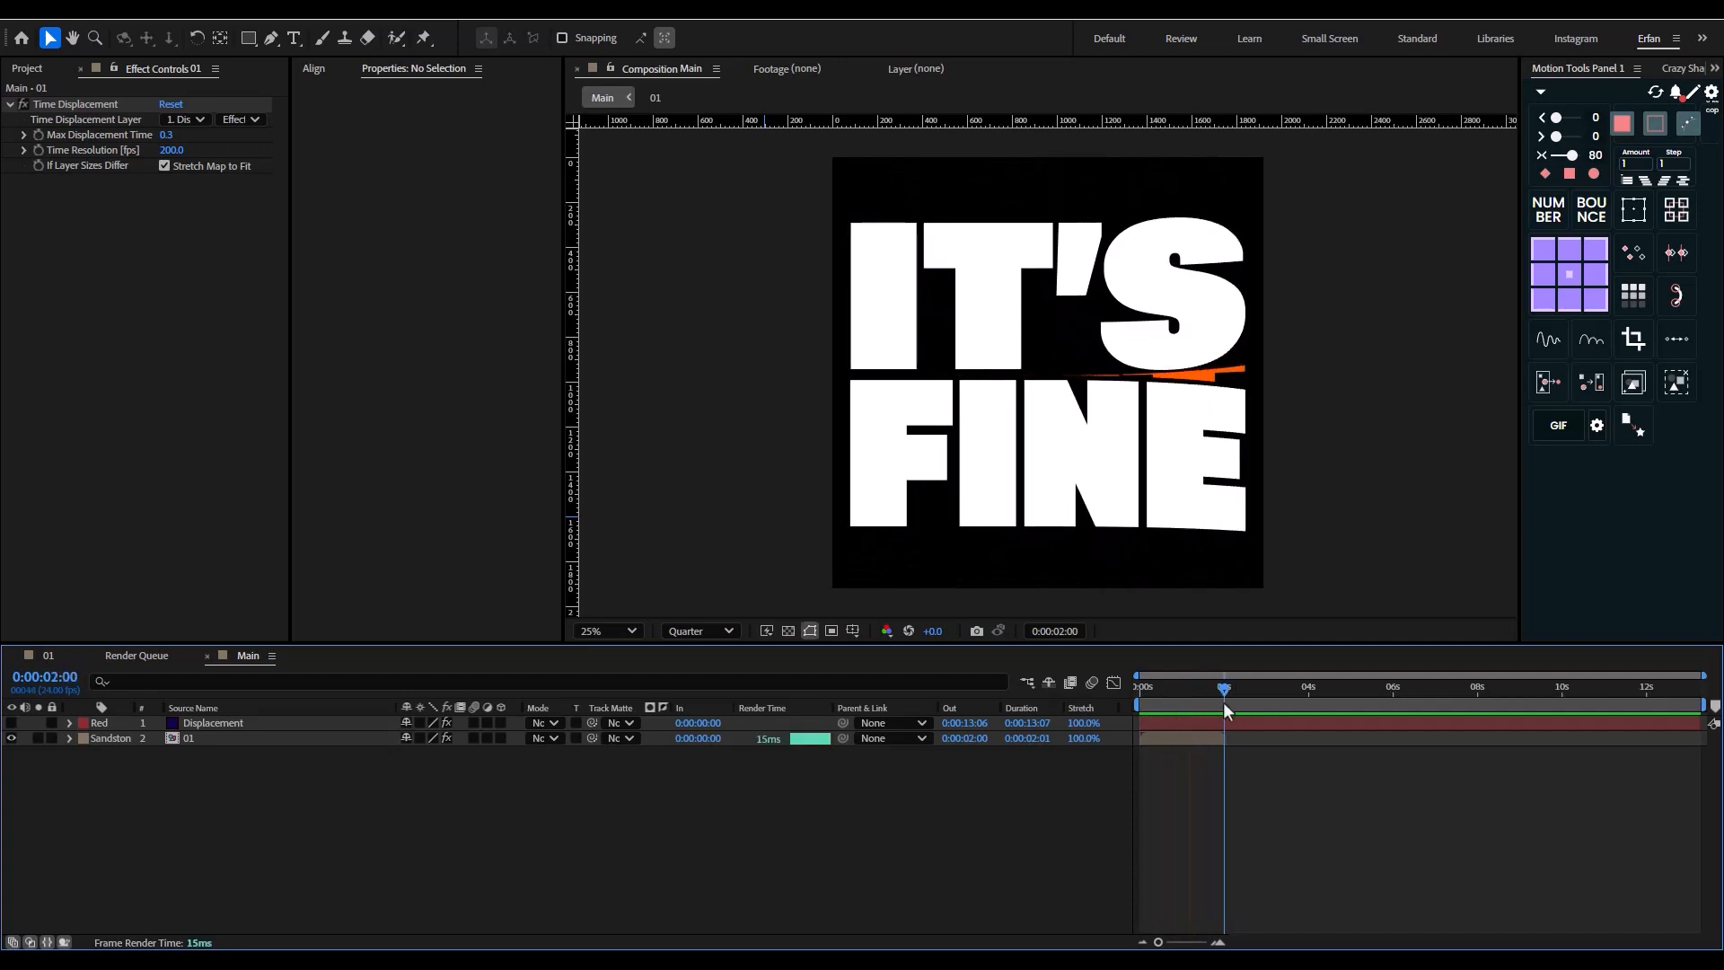
{"action": "key", "text": "n"}
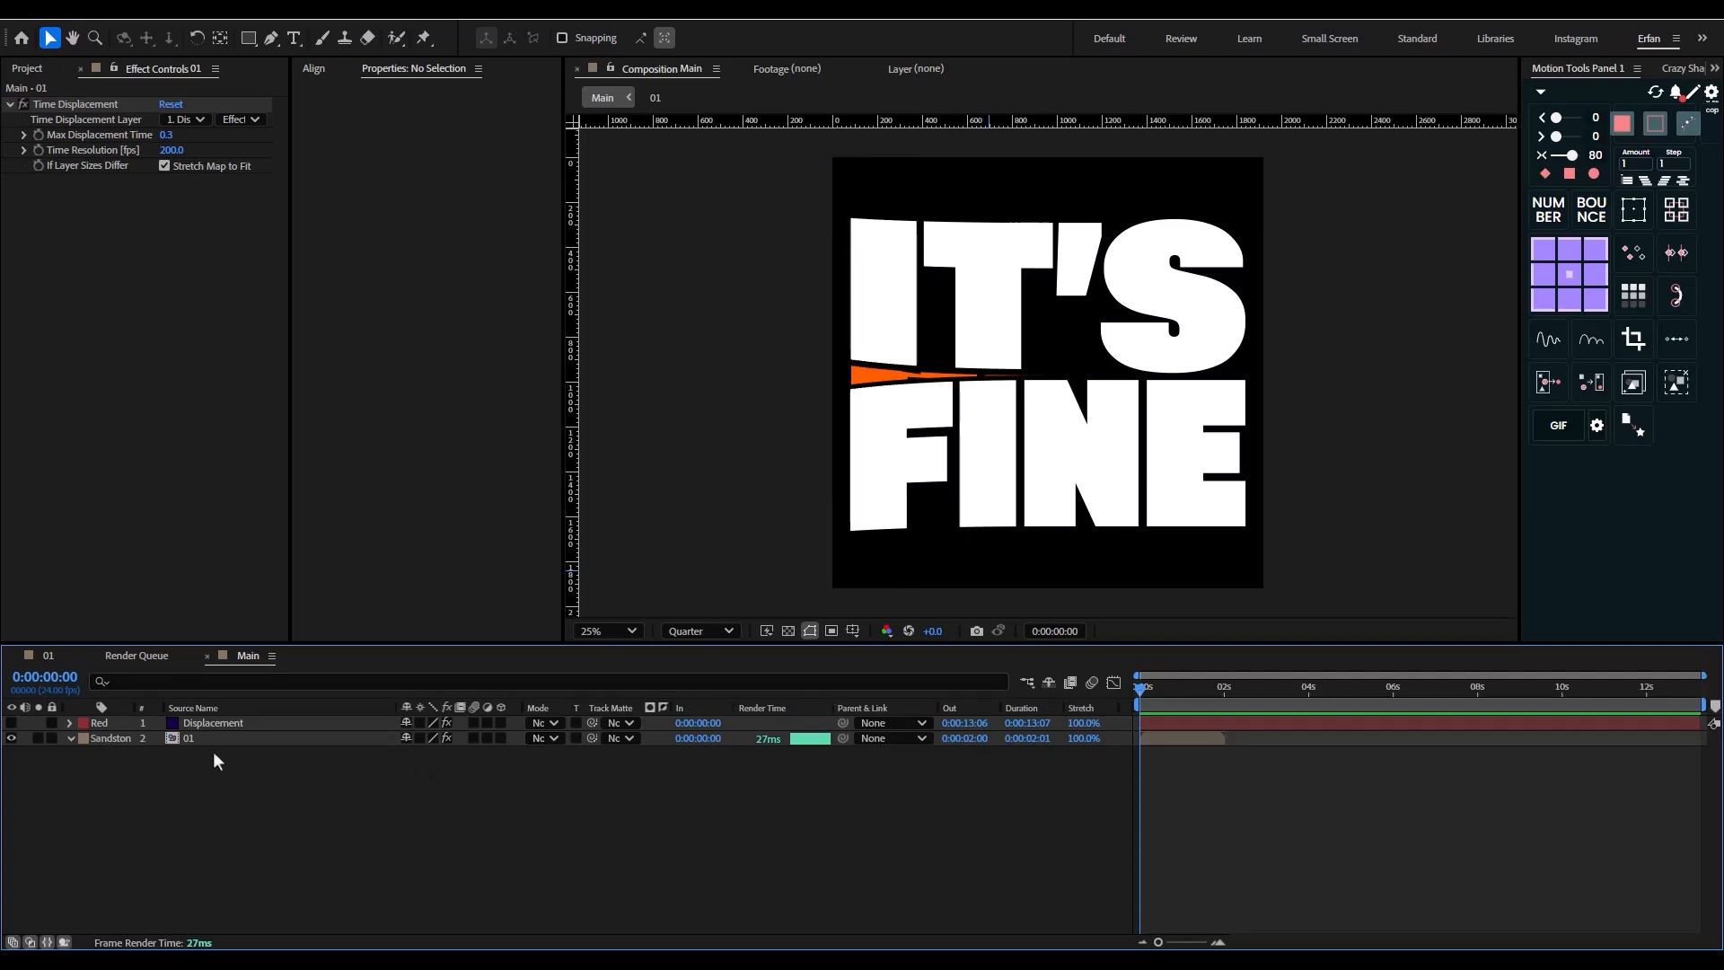
- Enable time remapping on the 01 layer in the Main composition
{"action": "left_click", "coordinate": [193, 740]}
{"action": "right_click", "coordinate": [193, 741]}
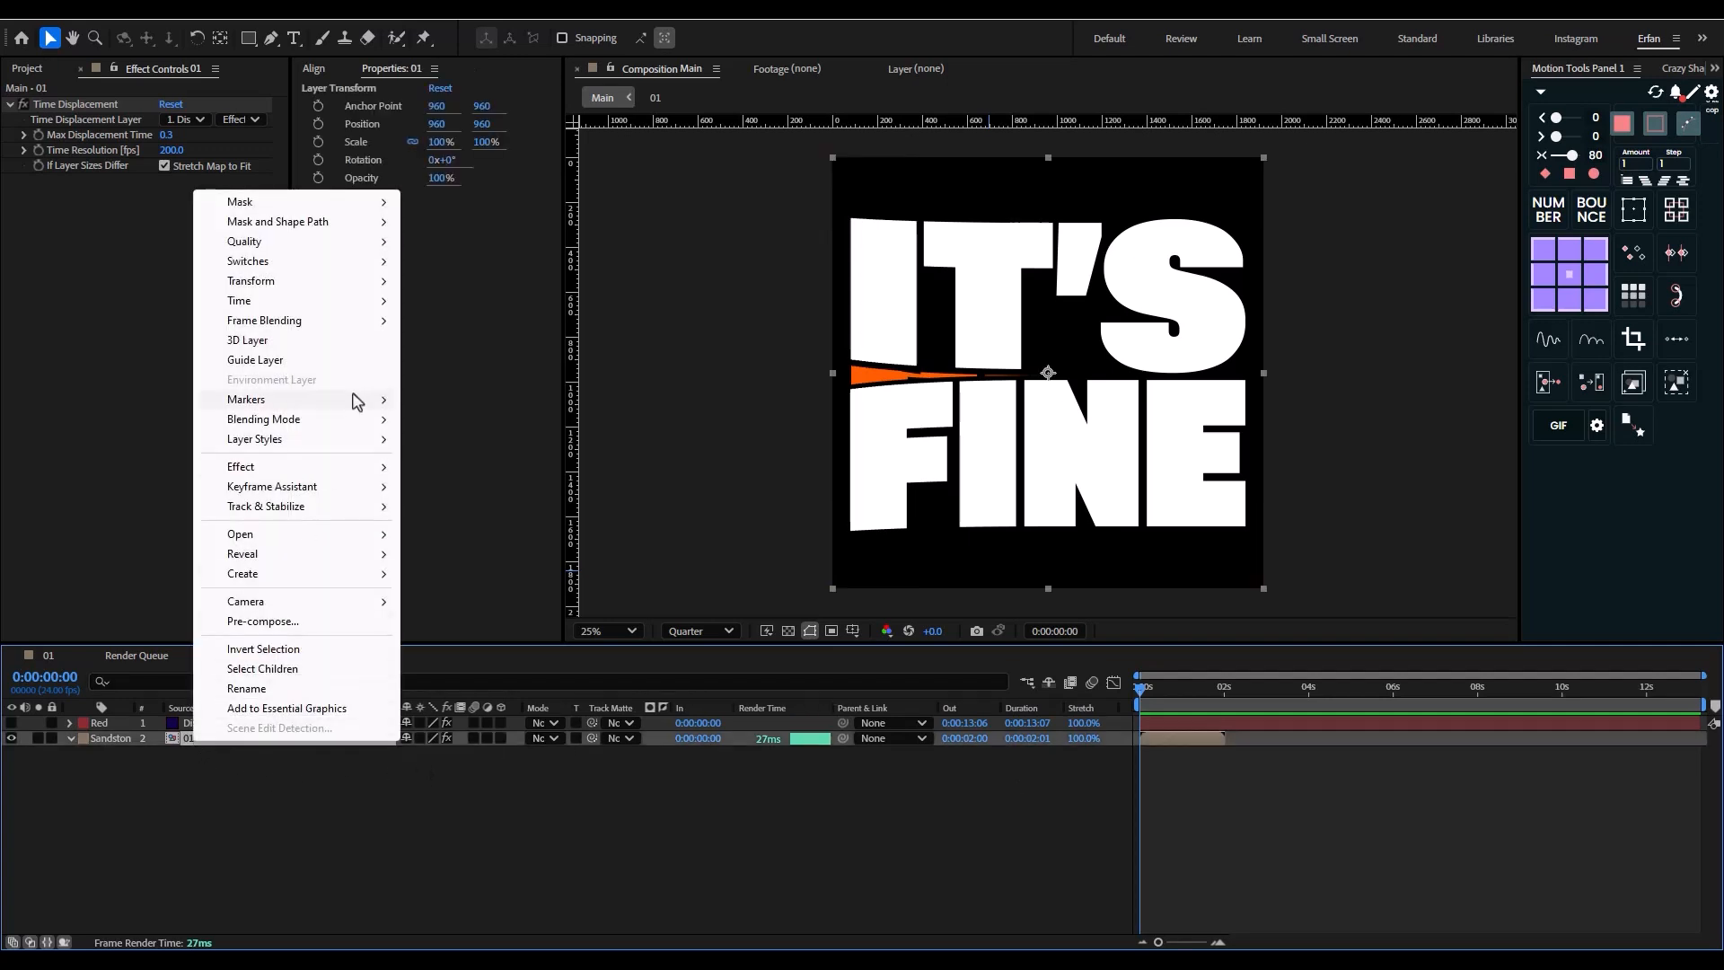
{"action": "mouse_move", "coordinate": [350, 306]}
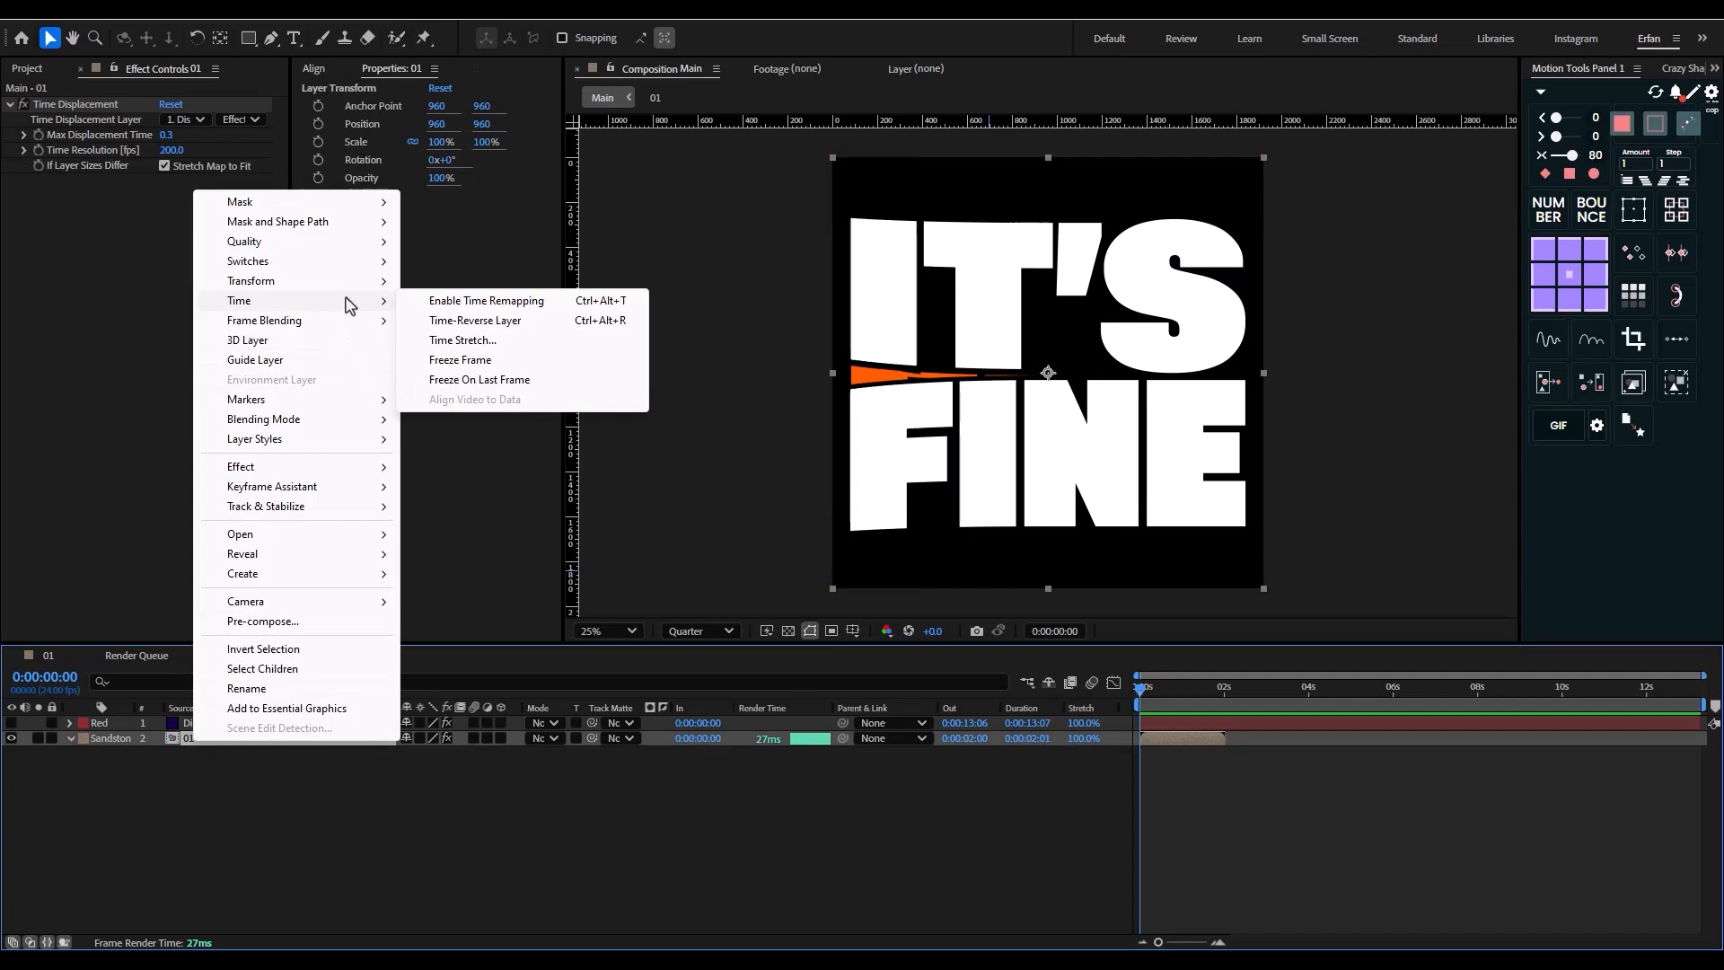
{"action": "left_click", "coordinate": [515, 304]}
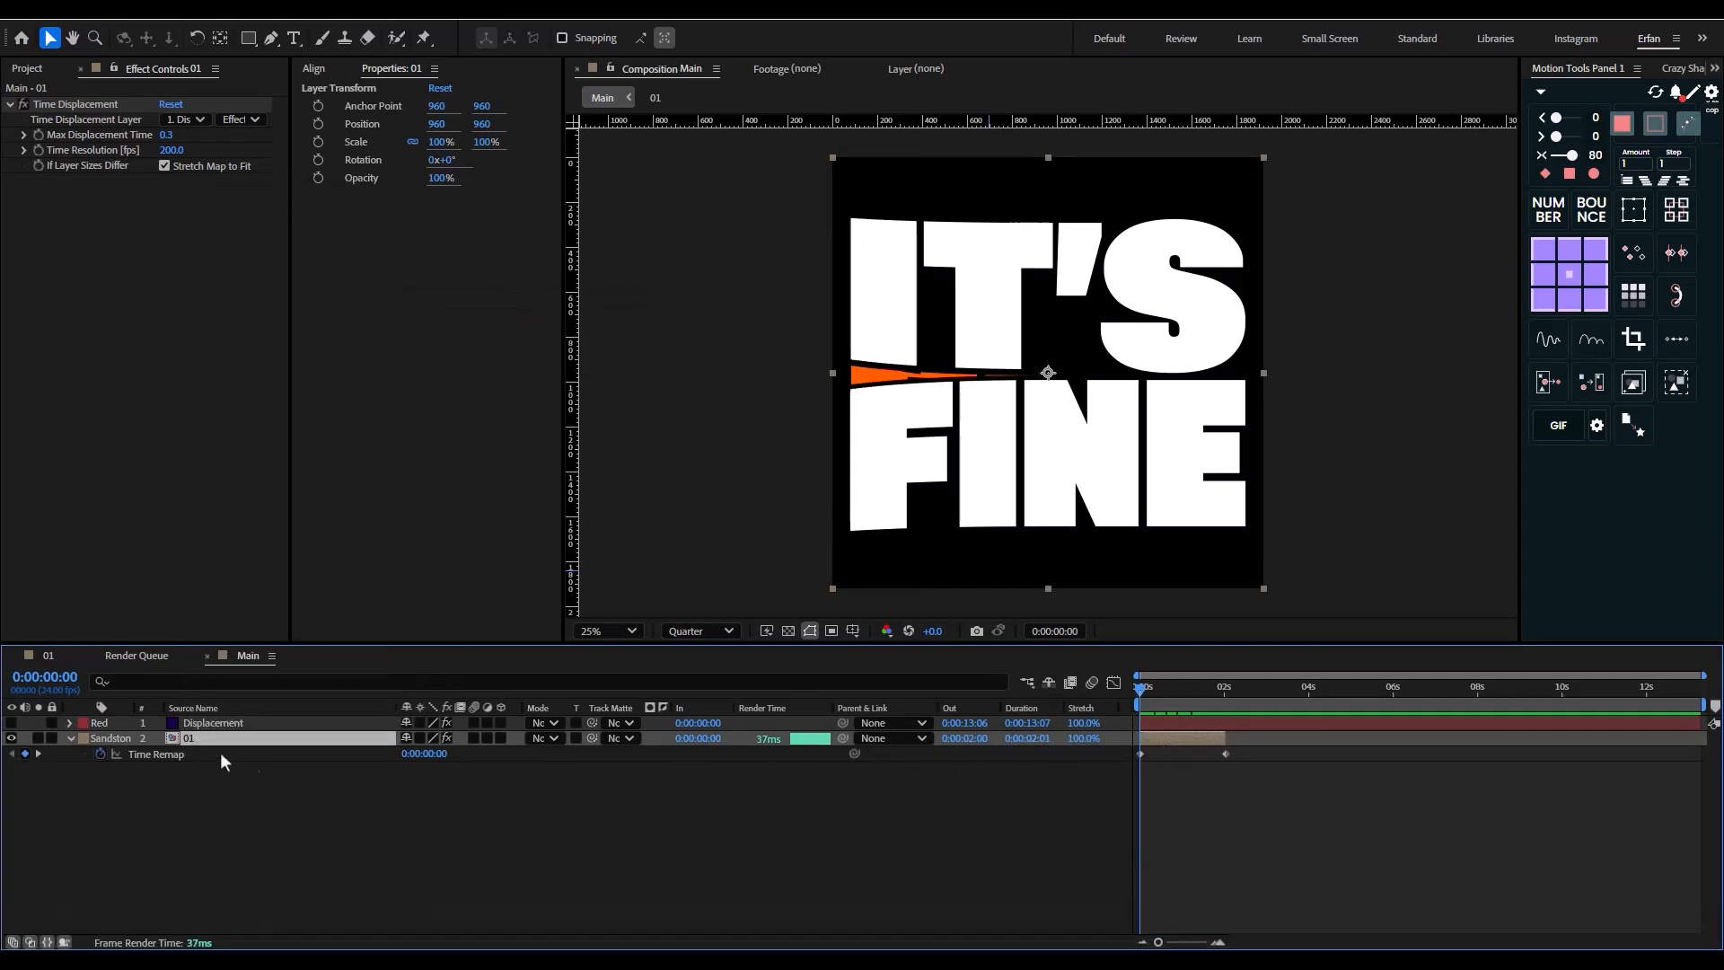
- Add the expression loopOut() to the 01 layer's Time Remap property
{"action": "left_click", "coordinate": [101, 755], "text": "alt"}
{"action": "type", "text": "l;"}
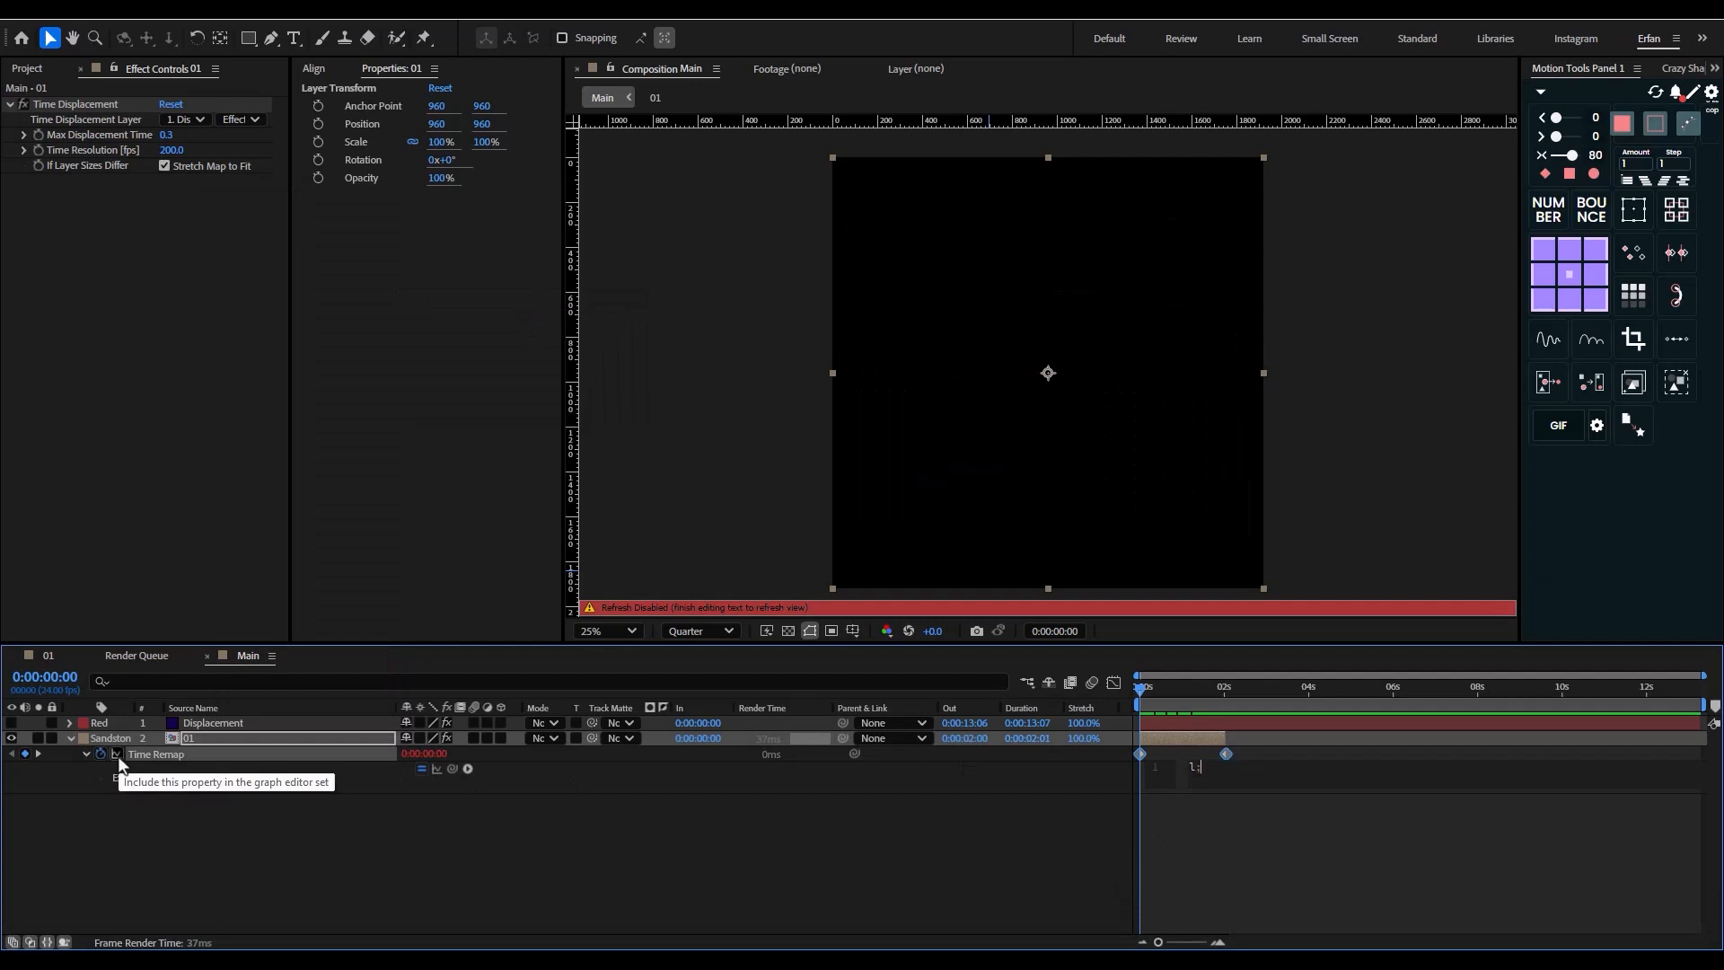
{"action": "type", "text": "loop"}
{"action": "key", "text": "BackSpace"}
{"action": "key", "text": "BackSpace"}
{"action": "key", "text": "BackSpace"}
{"action": "key", "text": "BackSpace"}
{"action": "key", "text": "BackSpace"}
{"action": "type", "text": "loopOut()"}
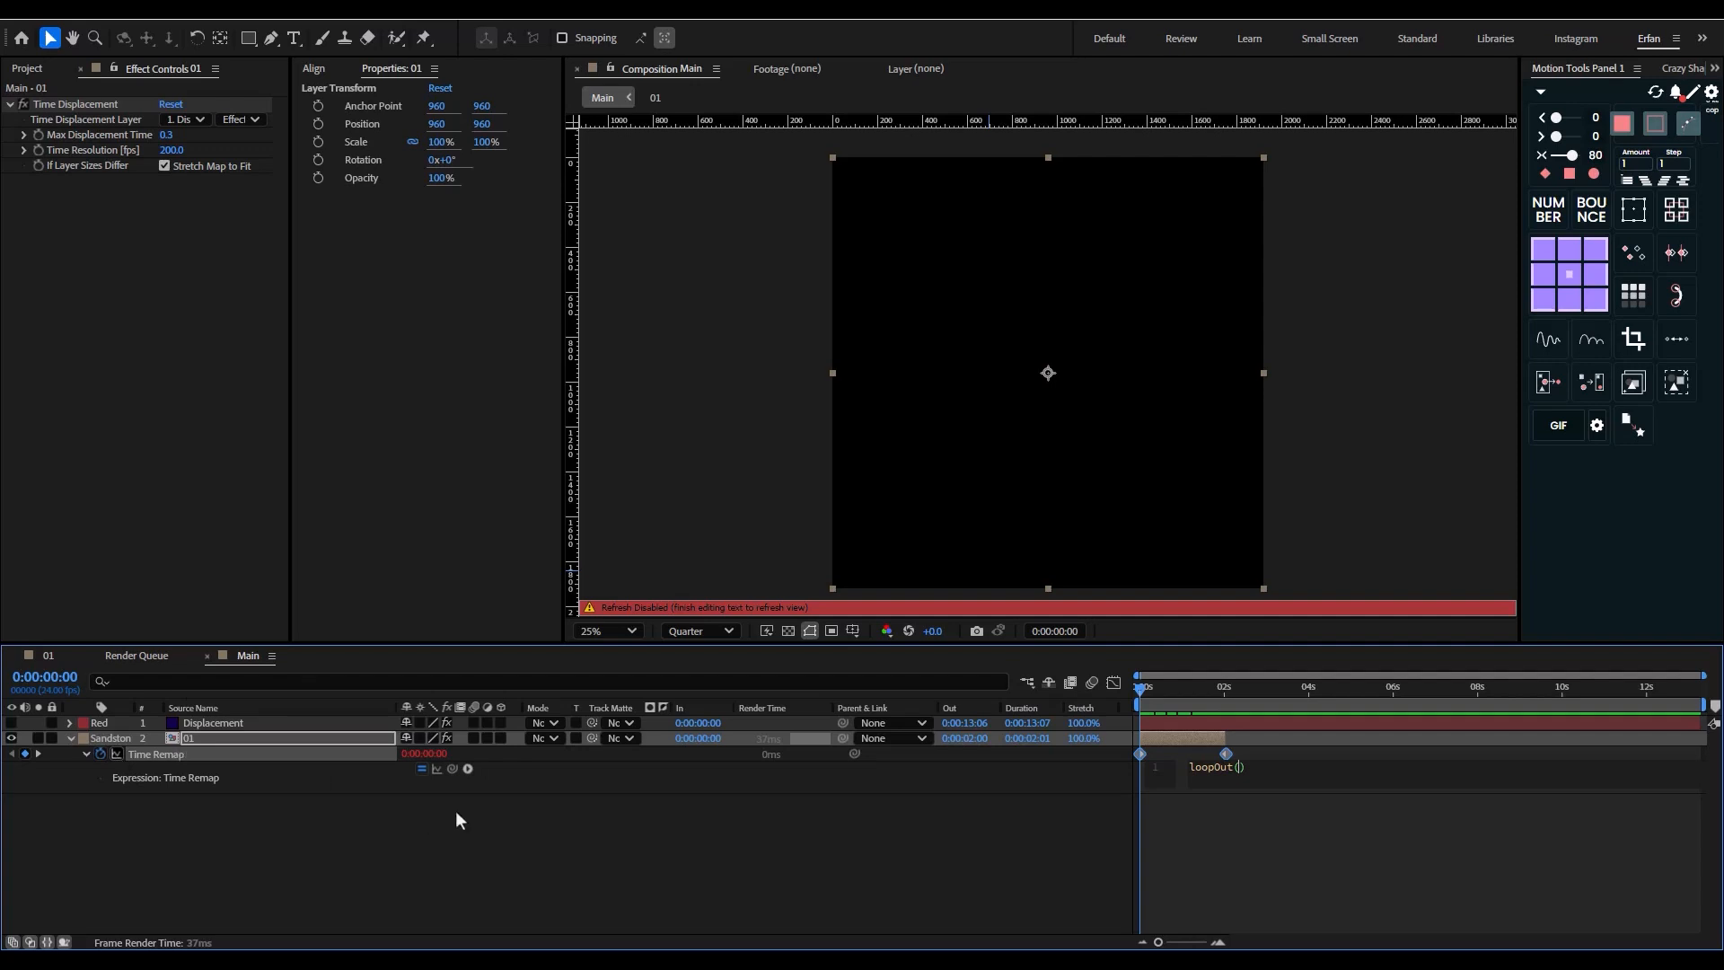
{"action": "left_click", "coordinate": [1294, 754]}
- Extend the 01 layer to the composition's end and set the work area from 0:00:02:00 to 0:00:04:00
{"action": "left_click_drag", "start_coordinate": [1143, 692], "coordinate": [1719, 774]}
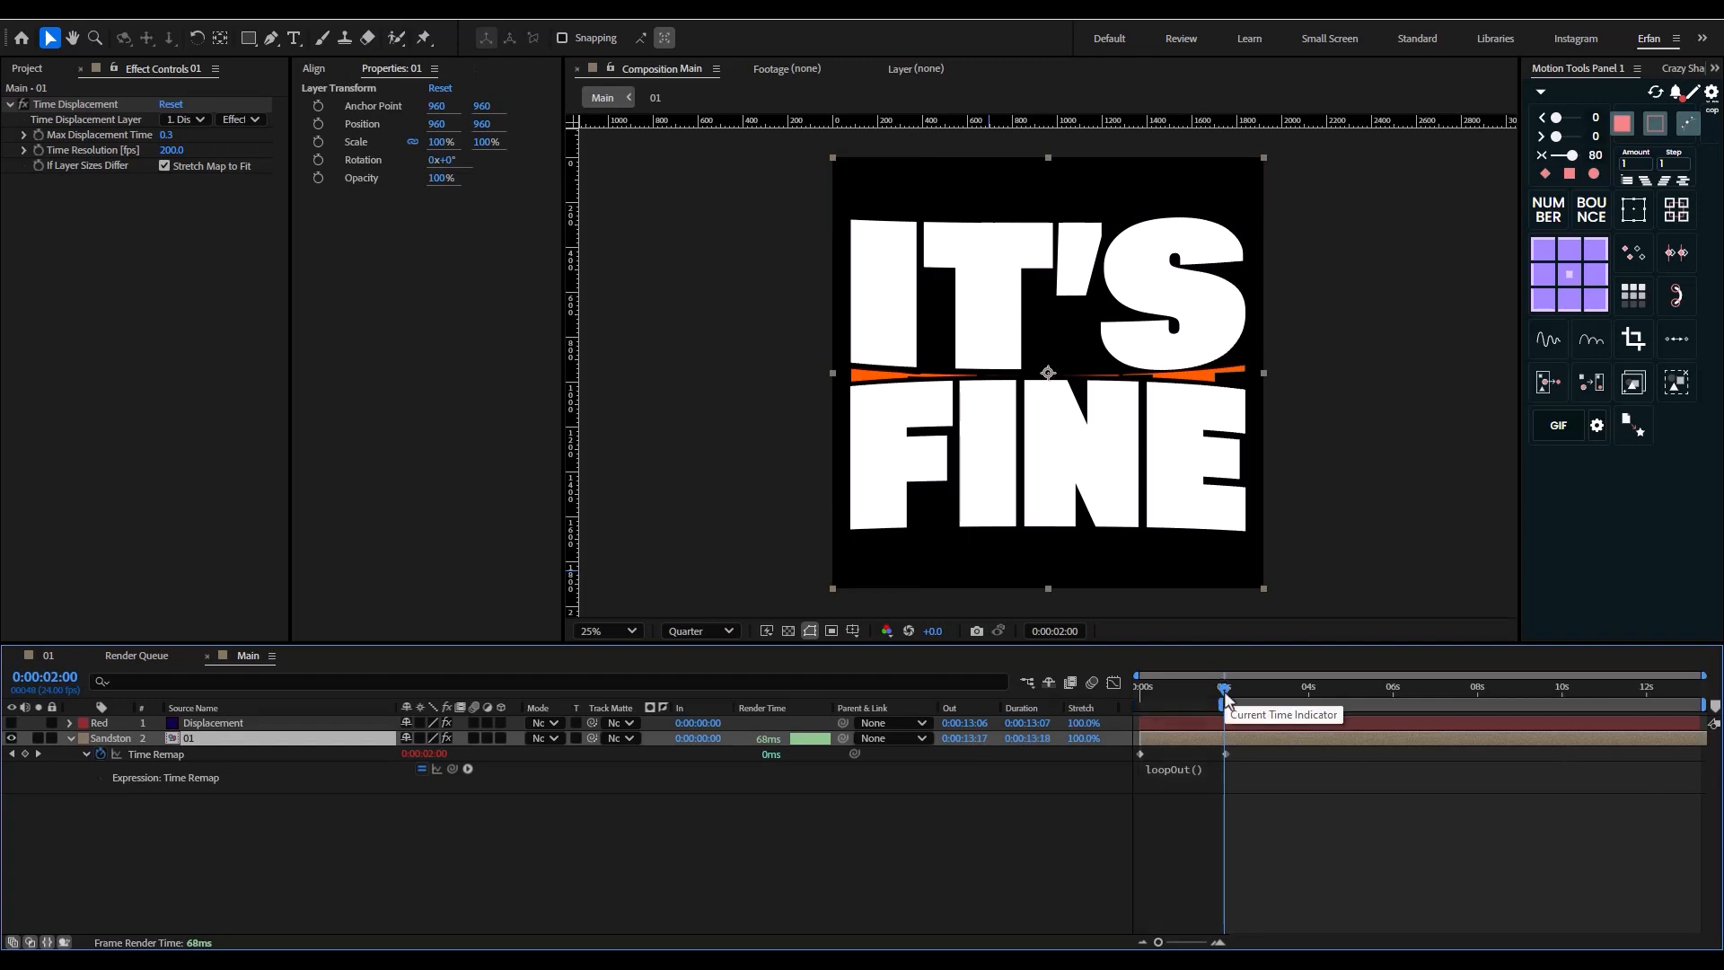
{"action": "left_click_drag", "start_coordinate": [1226, 699], "coordinate": [1309, 736]}
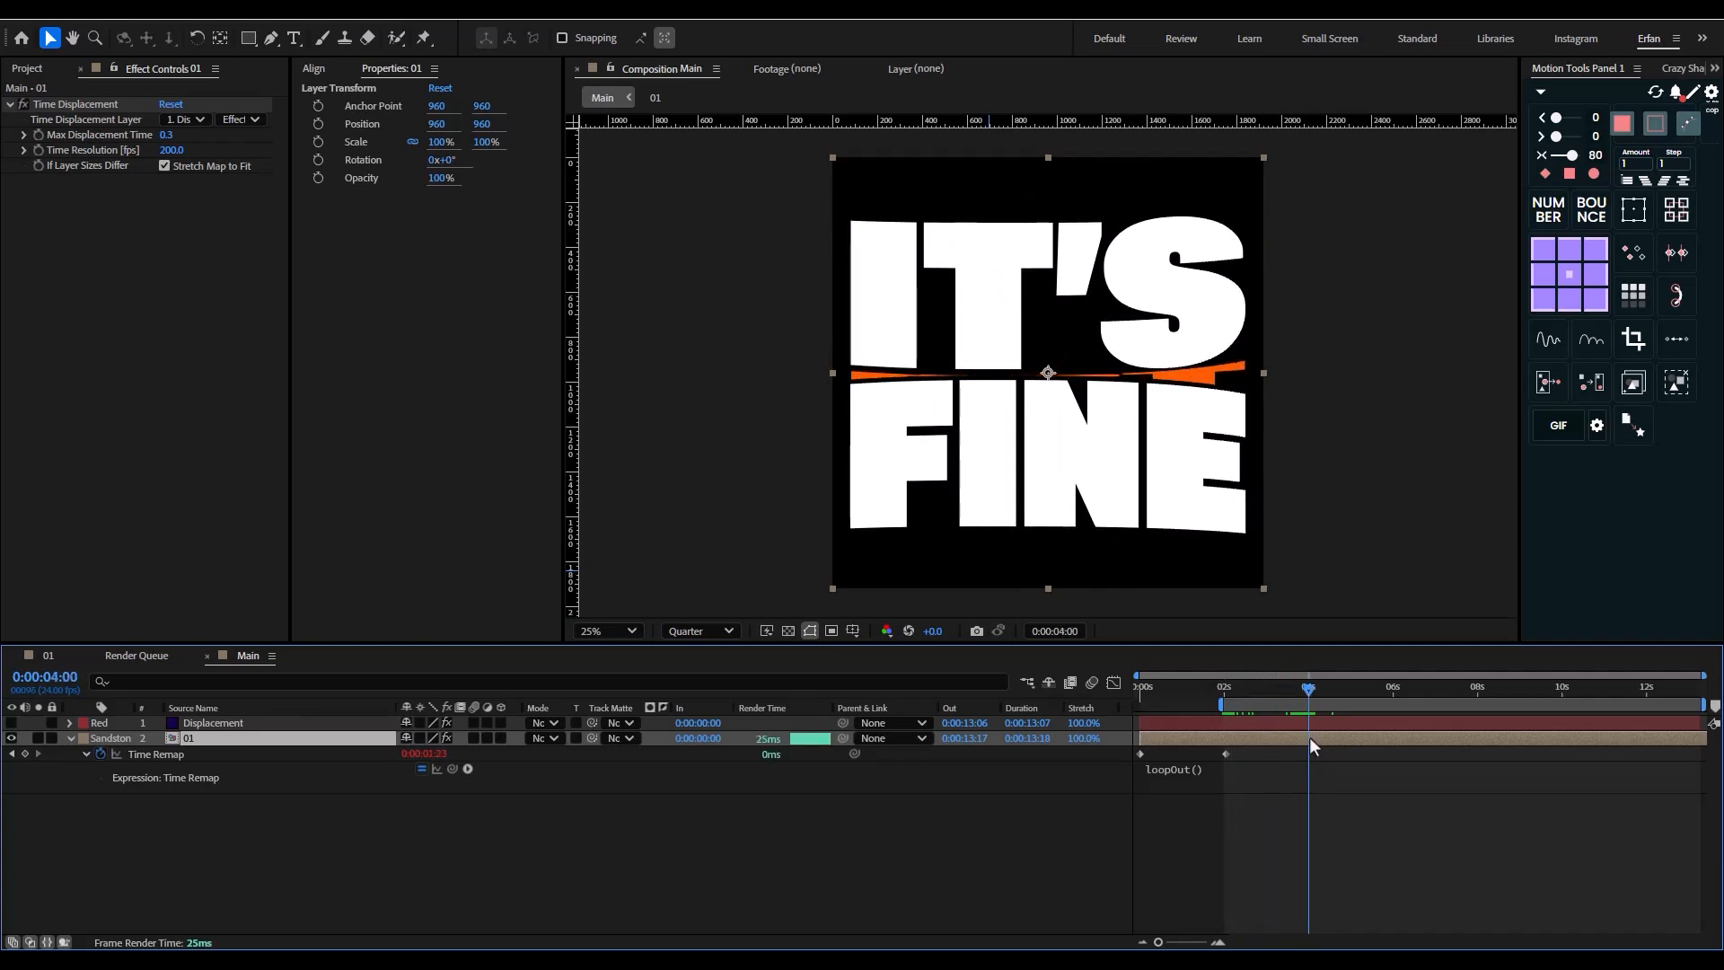
{"action": "key", "text": "n"}
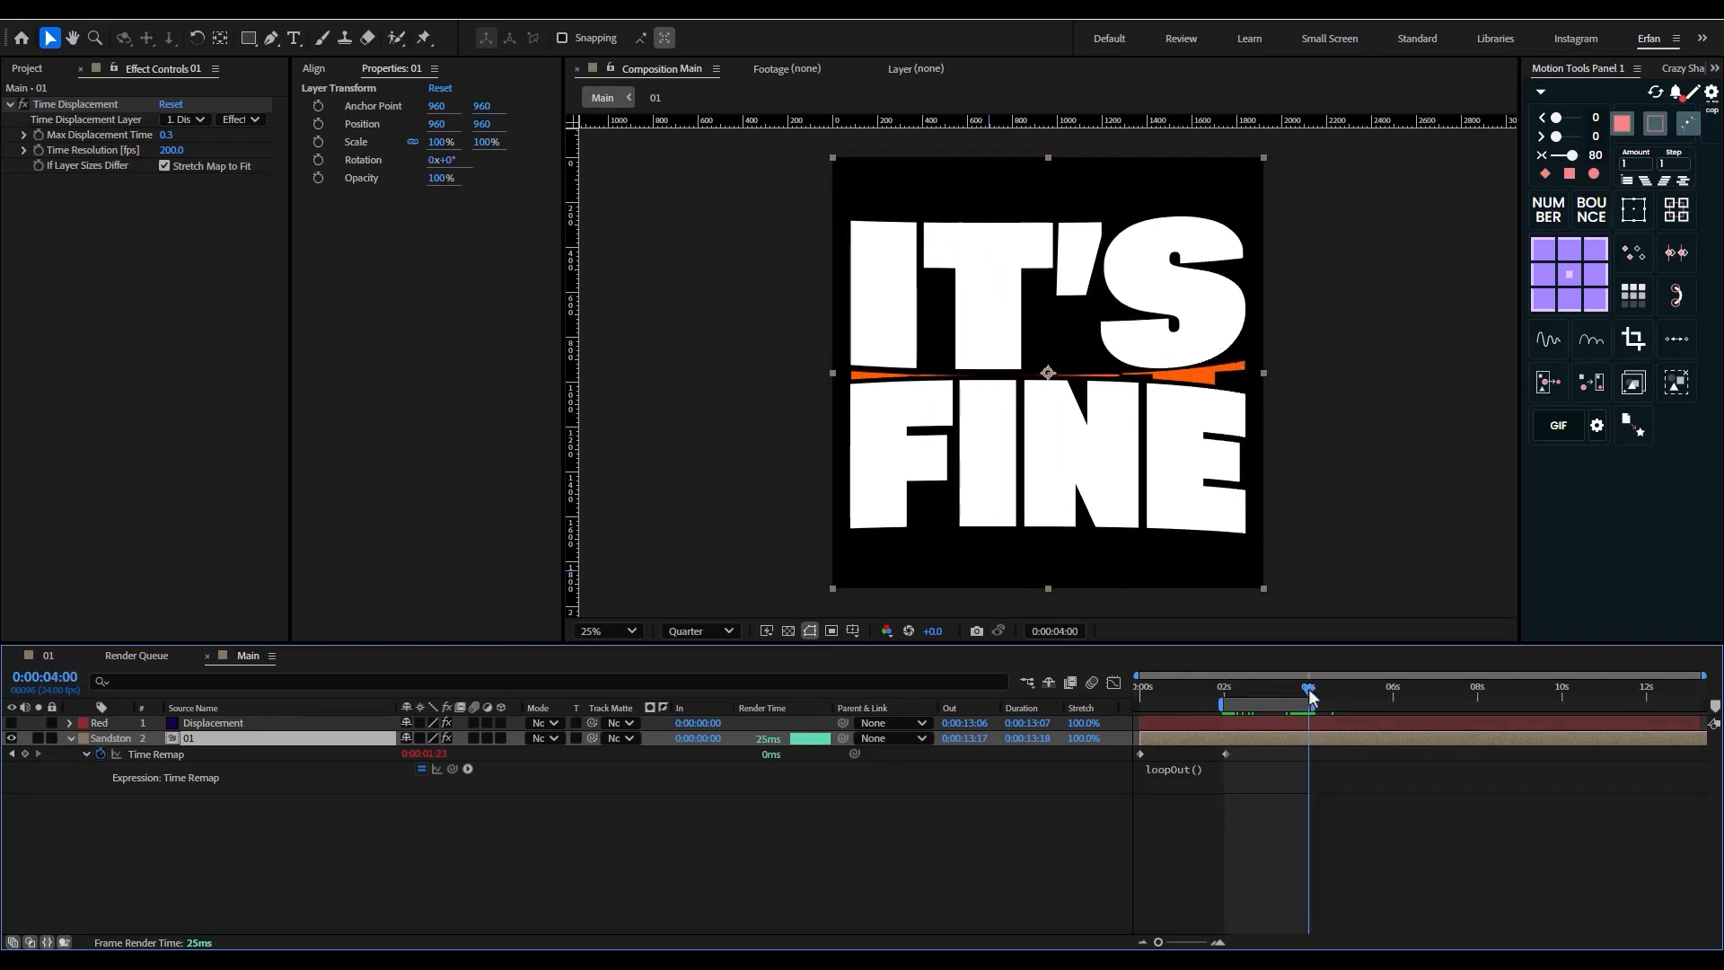
- Preview the looped animation from the start of the work area
{"action": "left_click_drag", "start_coordinate": [1309, 691], "coordinate": [1229, 716]}
{"action": "key", "text": "space"}
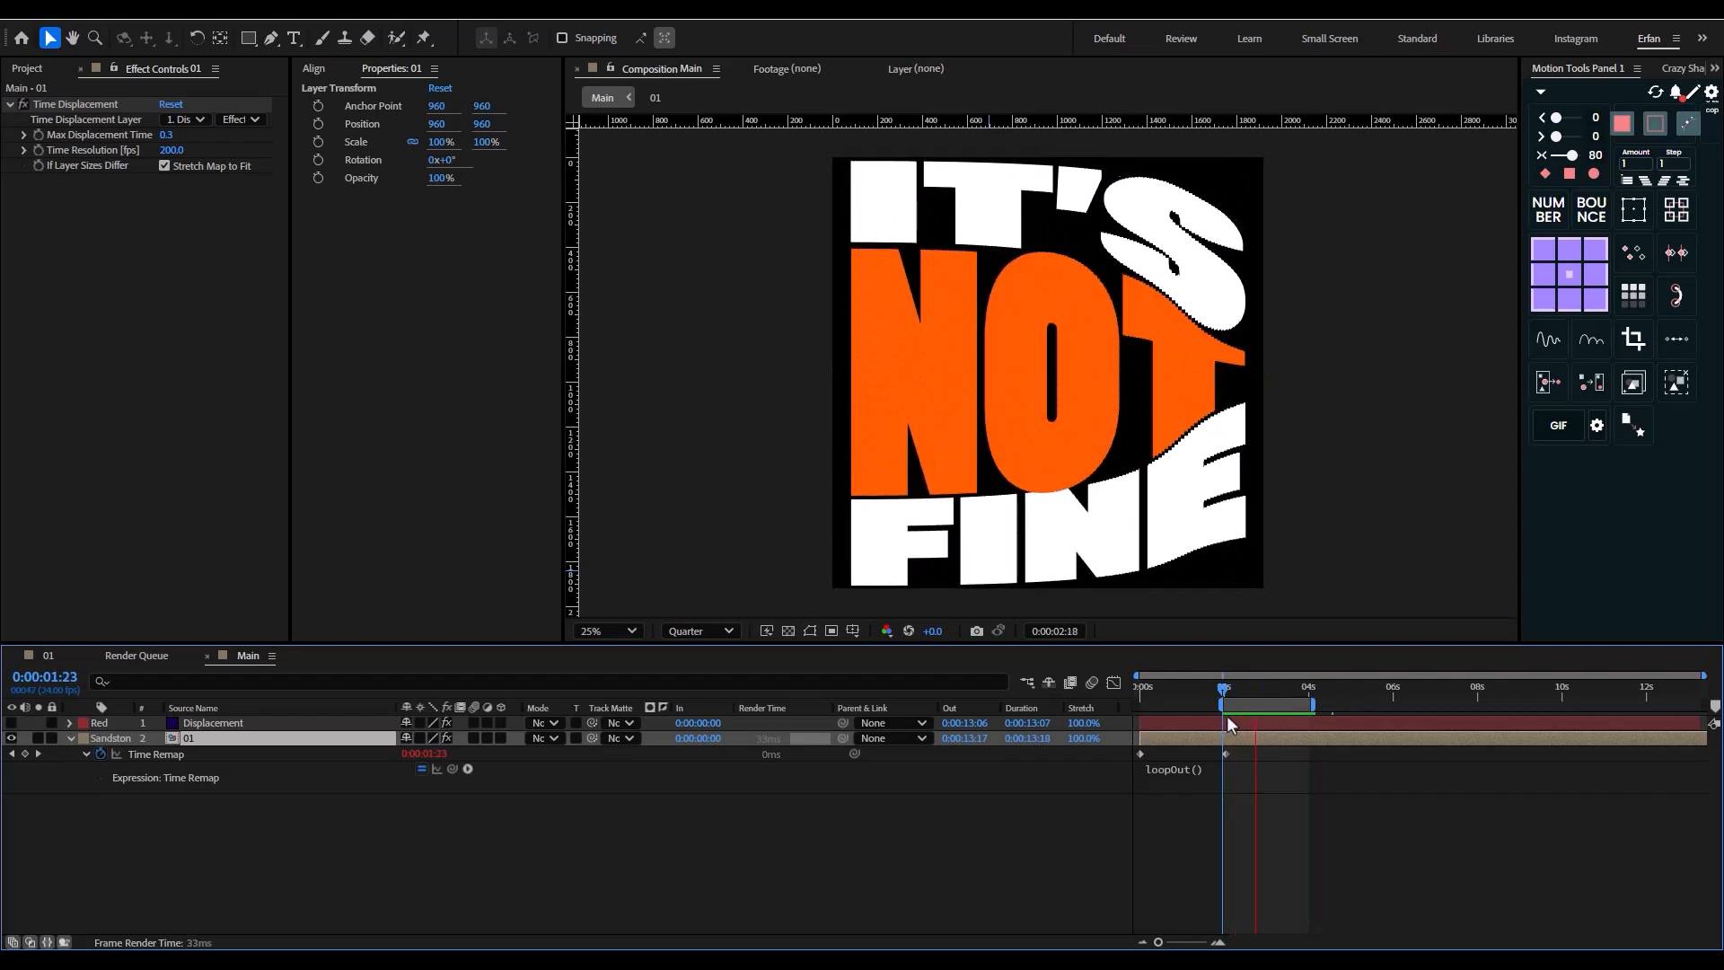
{"action": "key", "text": "space"}
{"action": "left_click", "coordinate": [723, 770]}
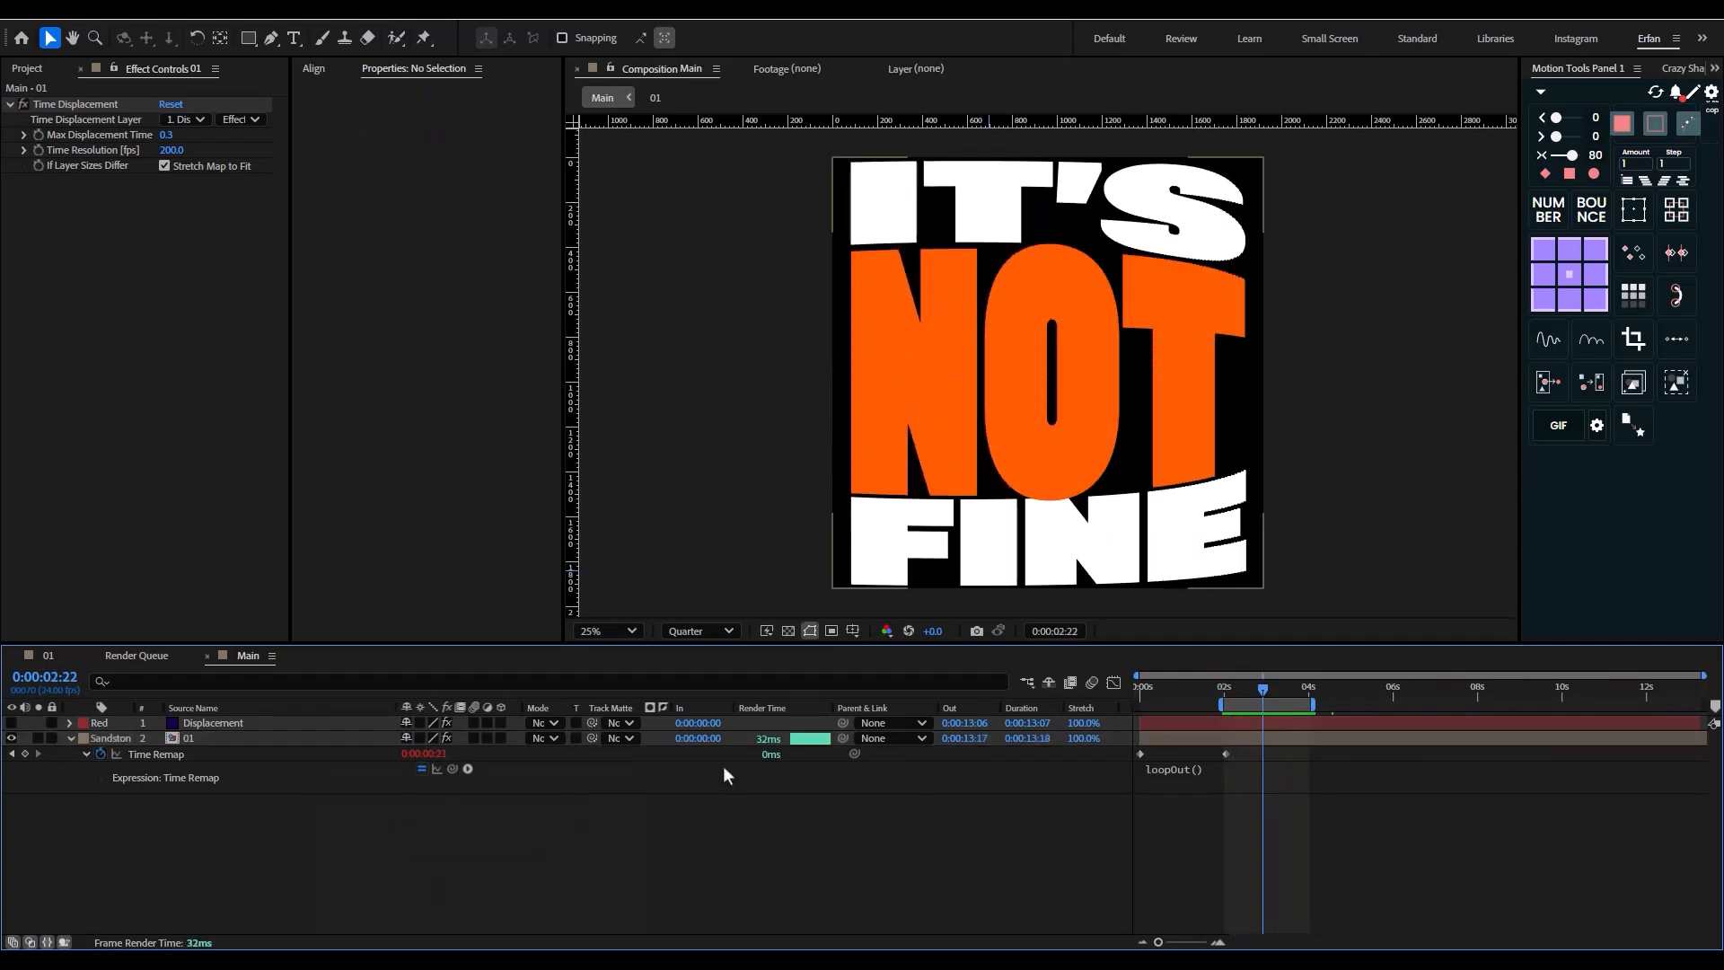
- Apply Fast Box Blur to the 01 layer with a Blur Radius of 5
{"action": "left_click", "coordinate": [263, 739]}
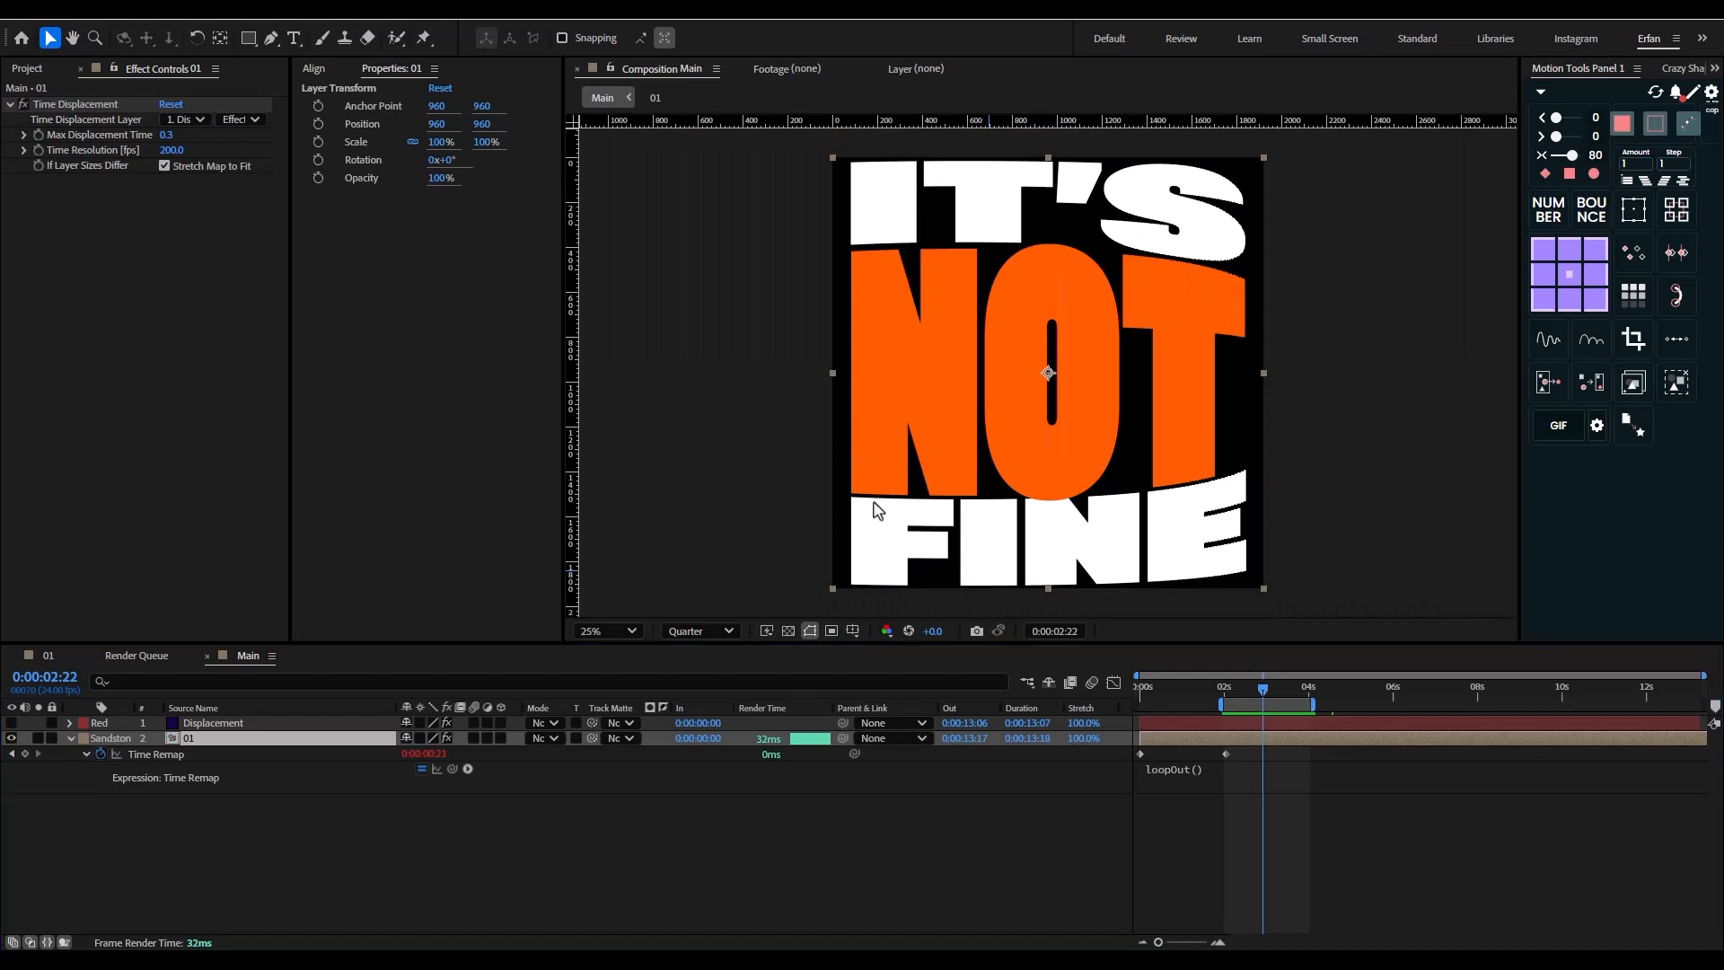
{"action": "key", "text": "ctrl+space"}
{"action": "type", "text": "fast"}
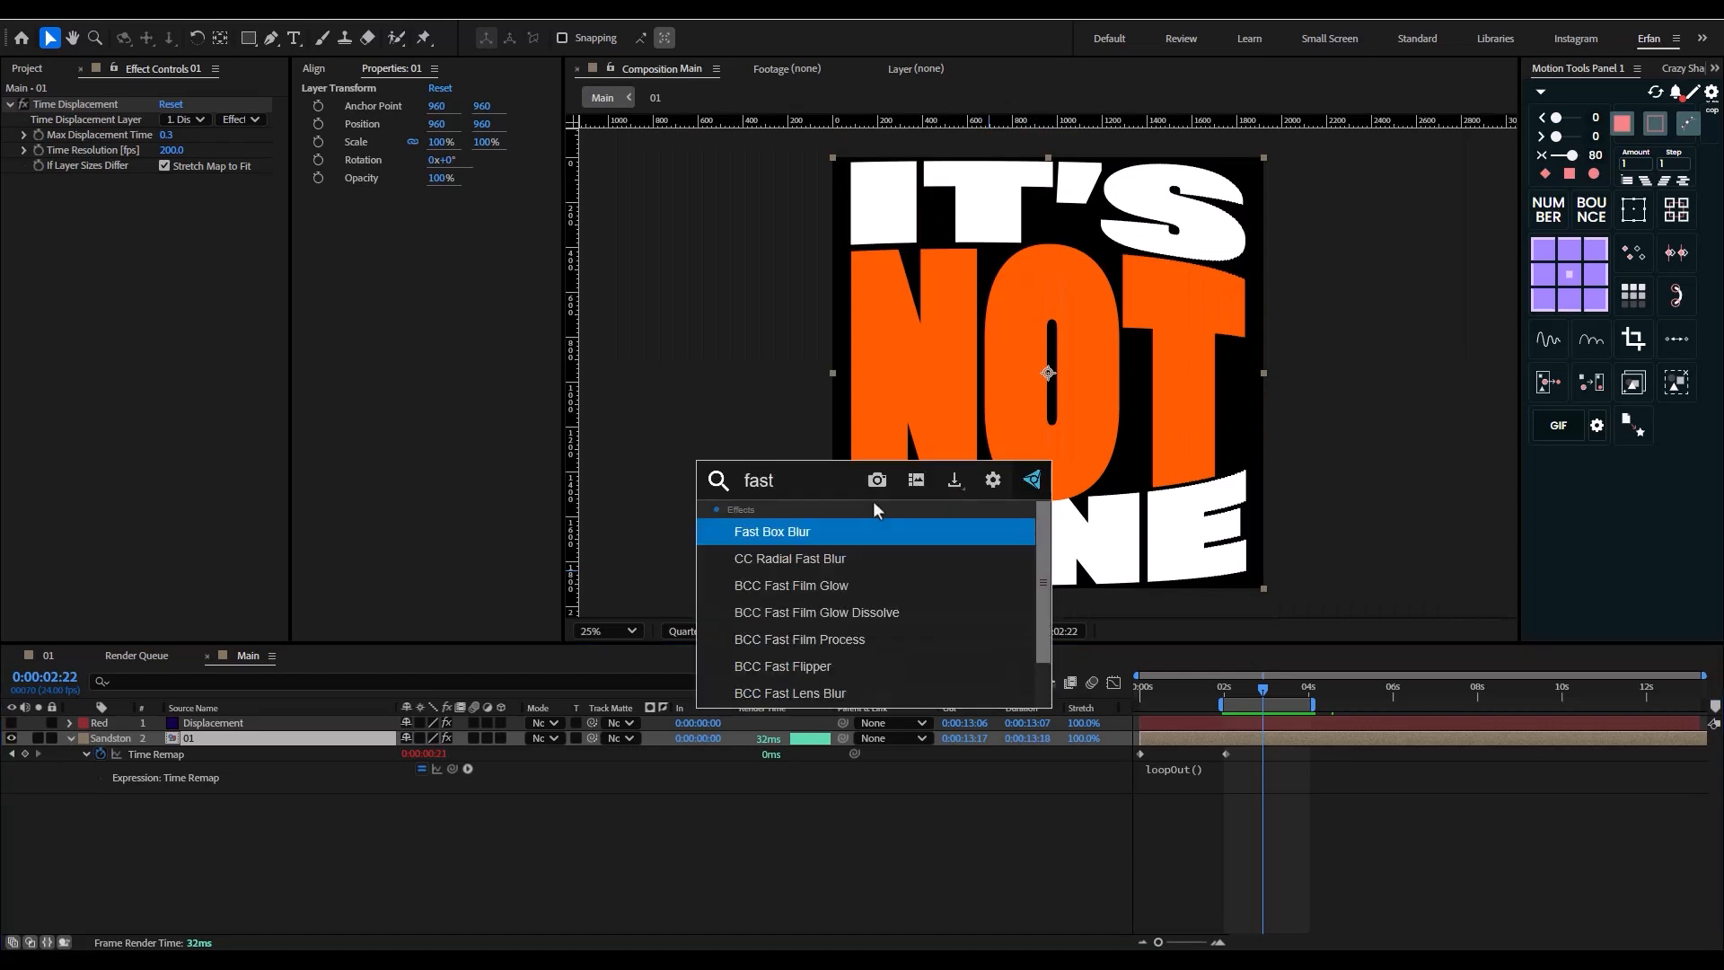
{"action": "key", "text": "Return"}
{"action": "left_click", "coordinate": [167, 196]}
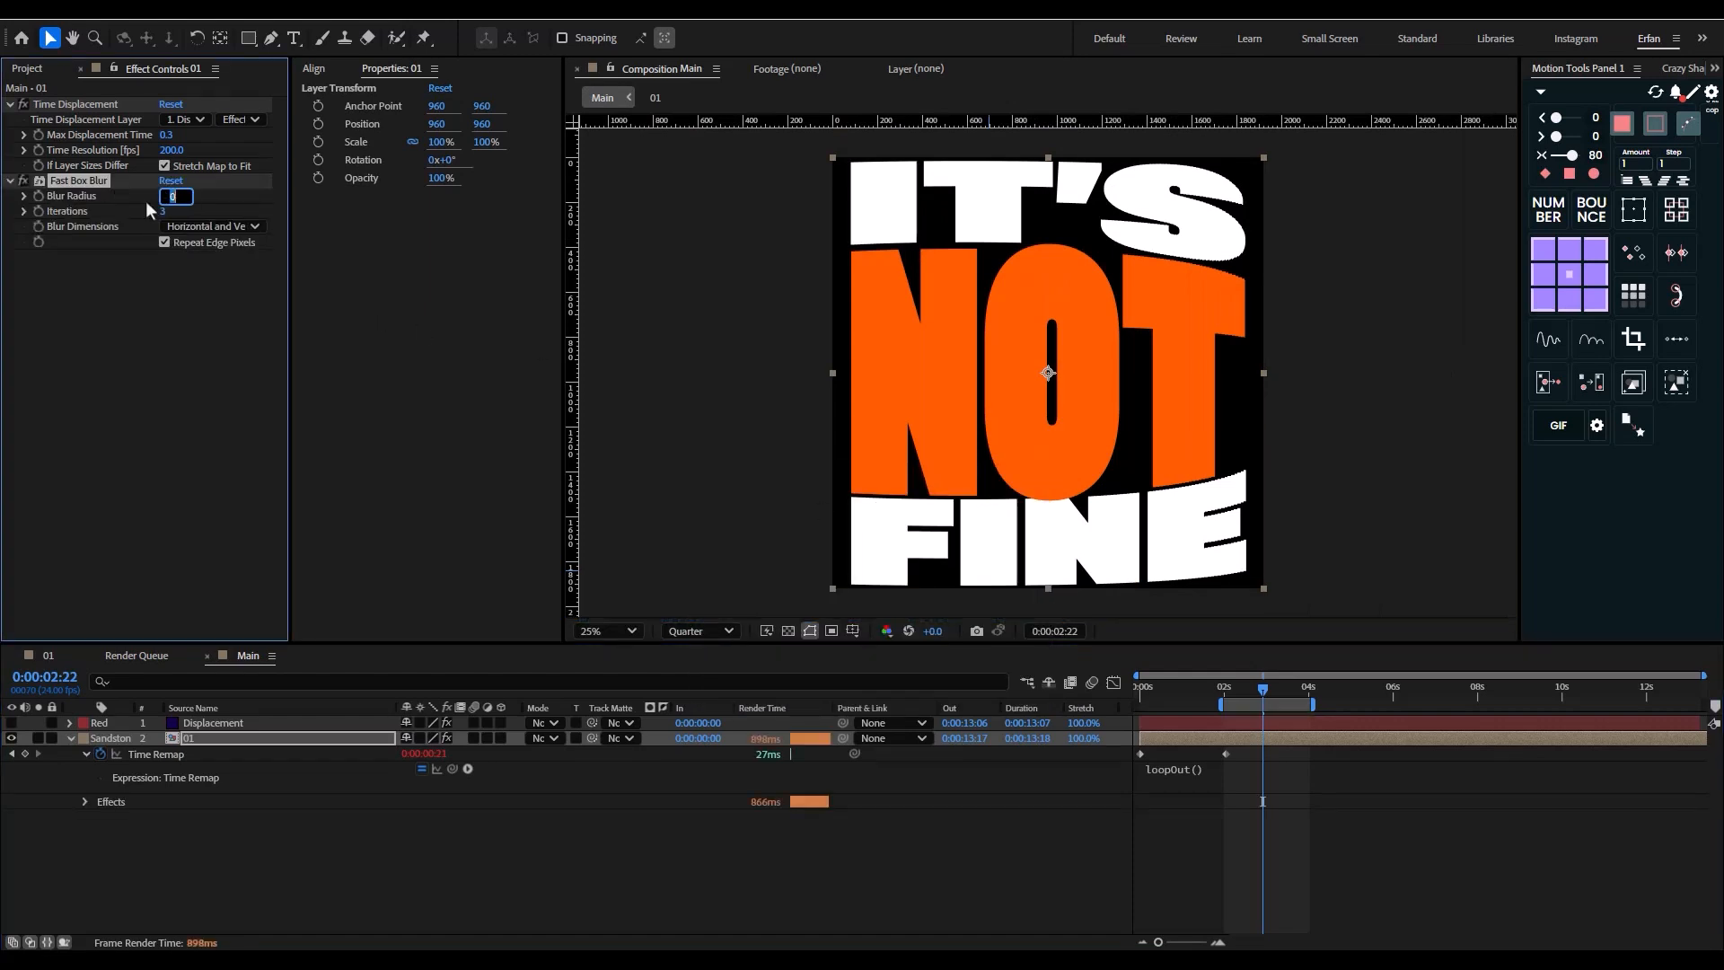
{"action": "type", "text": "10"}
{"action": "key", "text": "Return"}
- Add Curves to the 01 layer and move both Alpha curve endpoints to the horizontal midpoint for a near-vertical transition
{"action": "key", "text": "ctrl+space"}
{"action": "type", "text": "cur"}
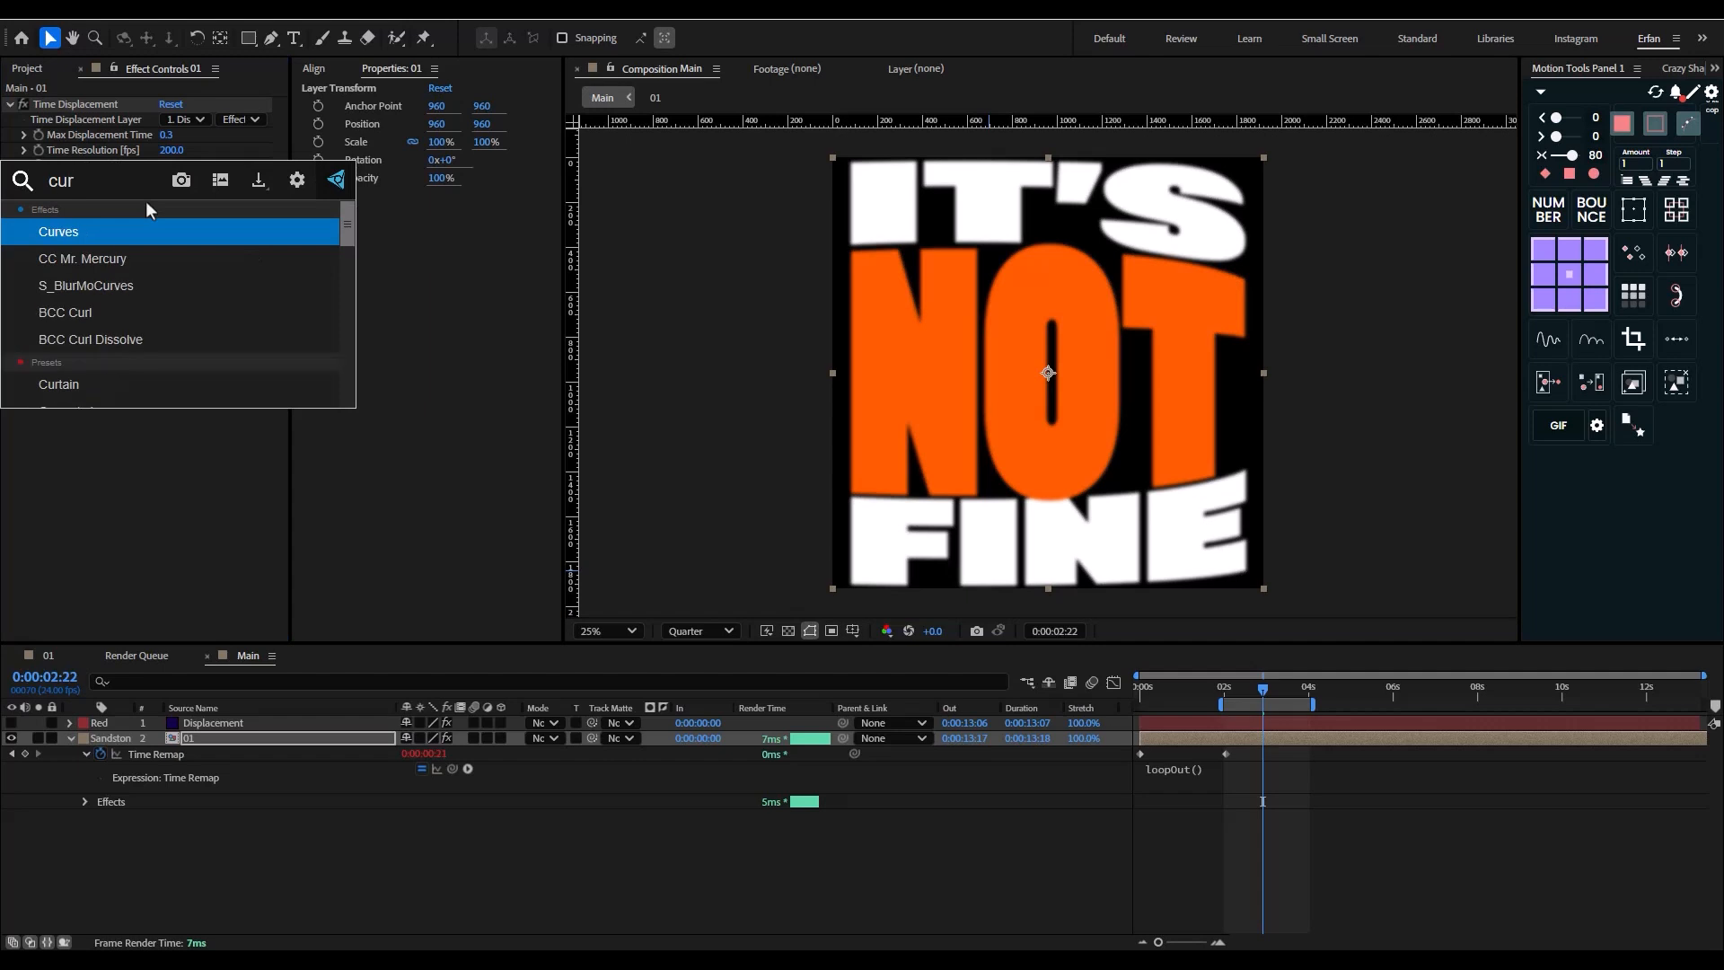
{"action": "key", "text": "Return"}
{"action": "left_click", "coordinate": [211, 272]}
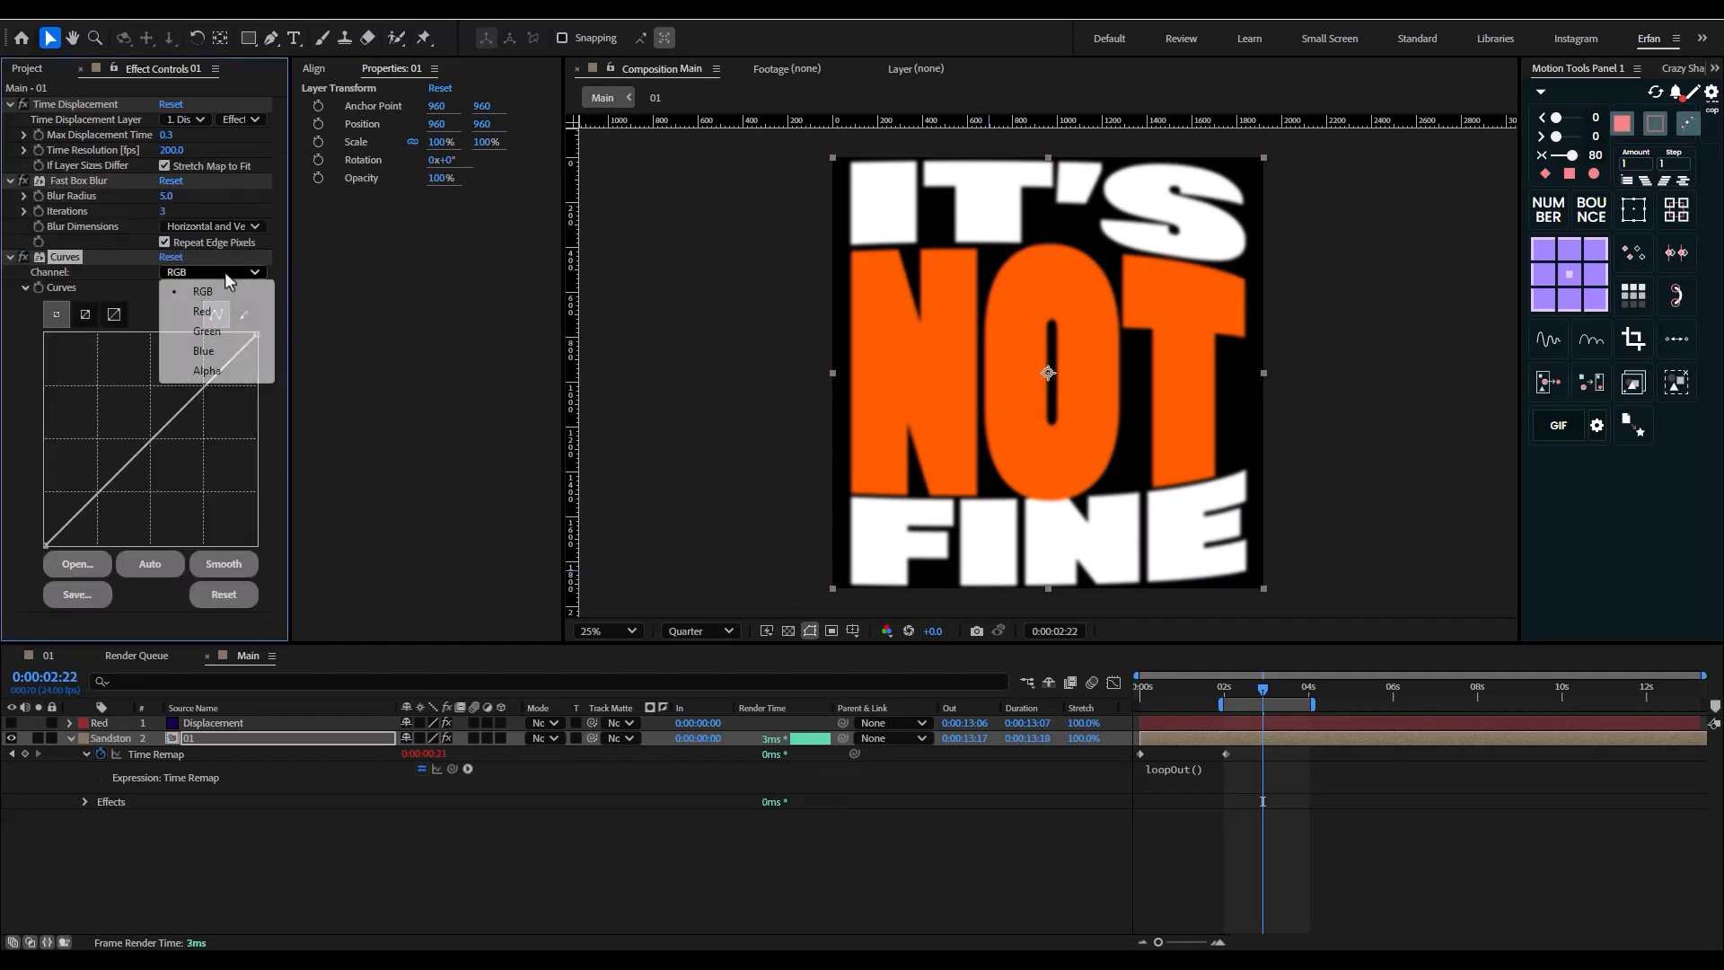
{"action": "left_click", "coordinate": [230, 367]}
{"action": "left_click_drag", "start_coordinate": [255, 334], "coordinate": [154, 337]}
{"action": "left_click_drag", "start_coordinate": [46, 543], "coordinate": [150, 544]}
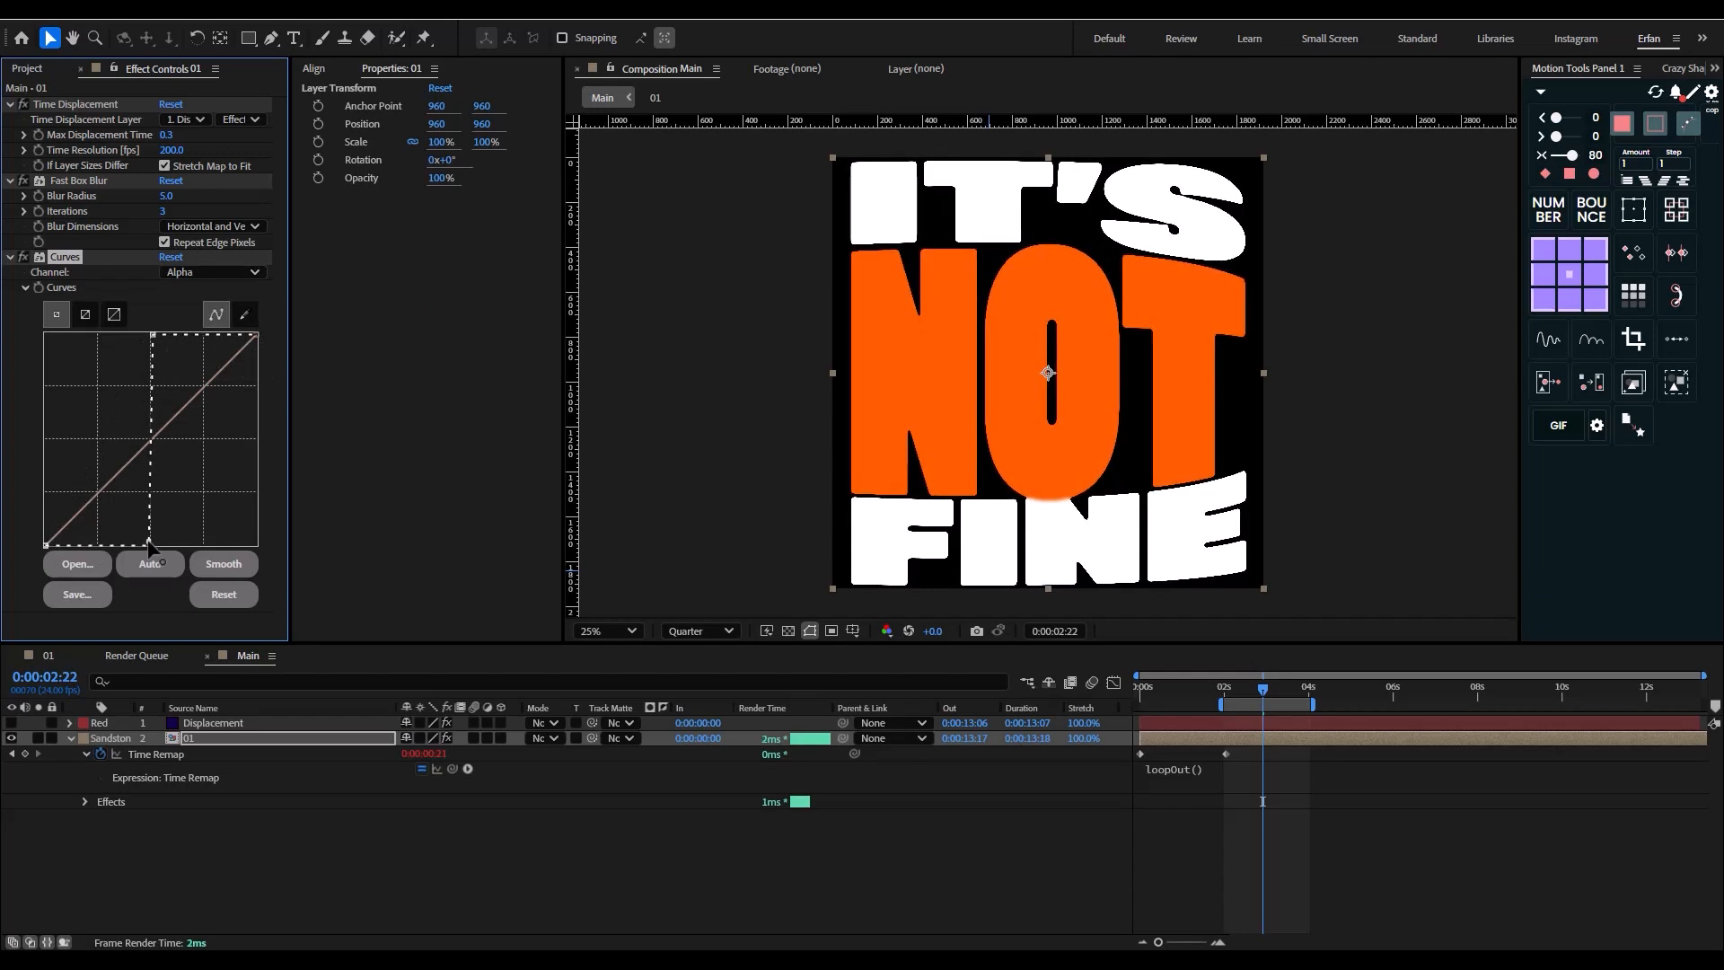
- Set the preview resolution to Full, inspect the rounded letter edges up close, and collapse the 01 layer's properties
{"action": "key", "text": "period"}
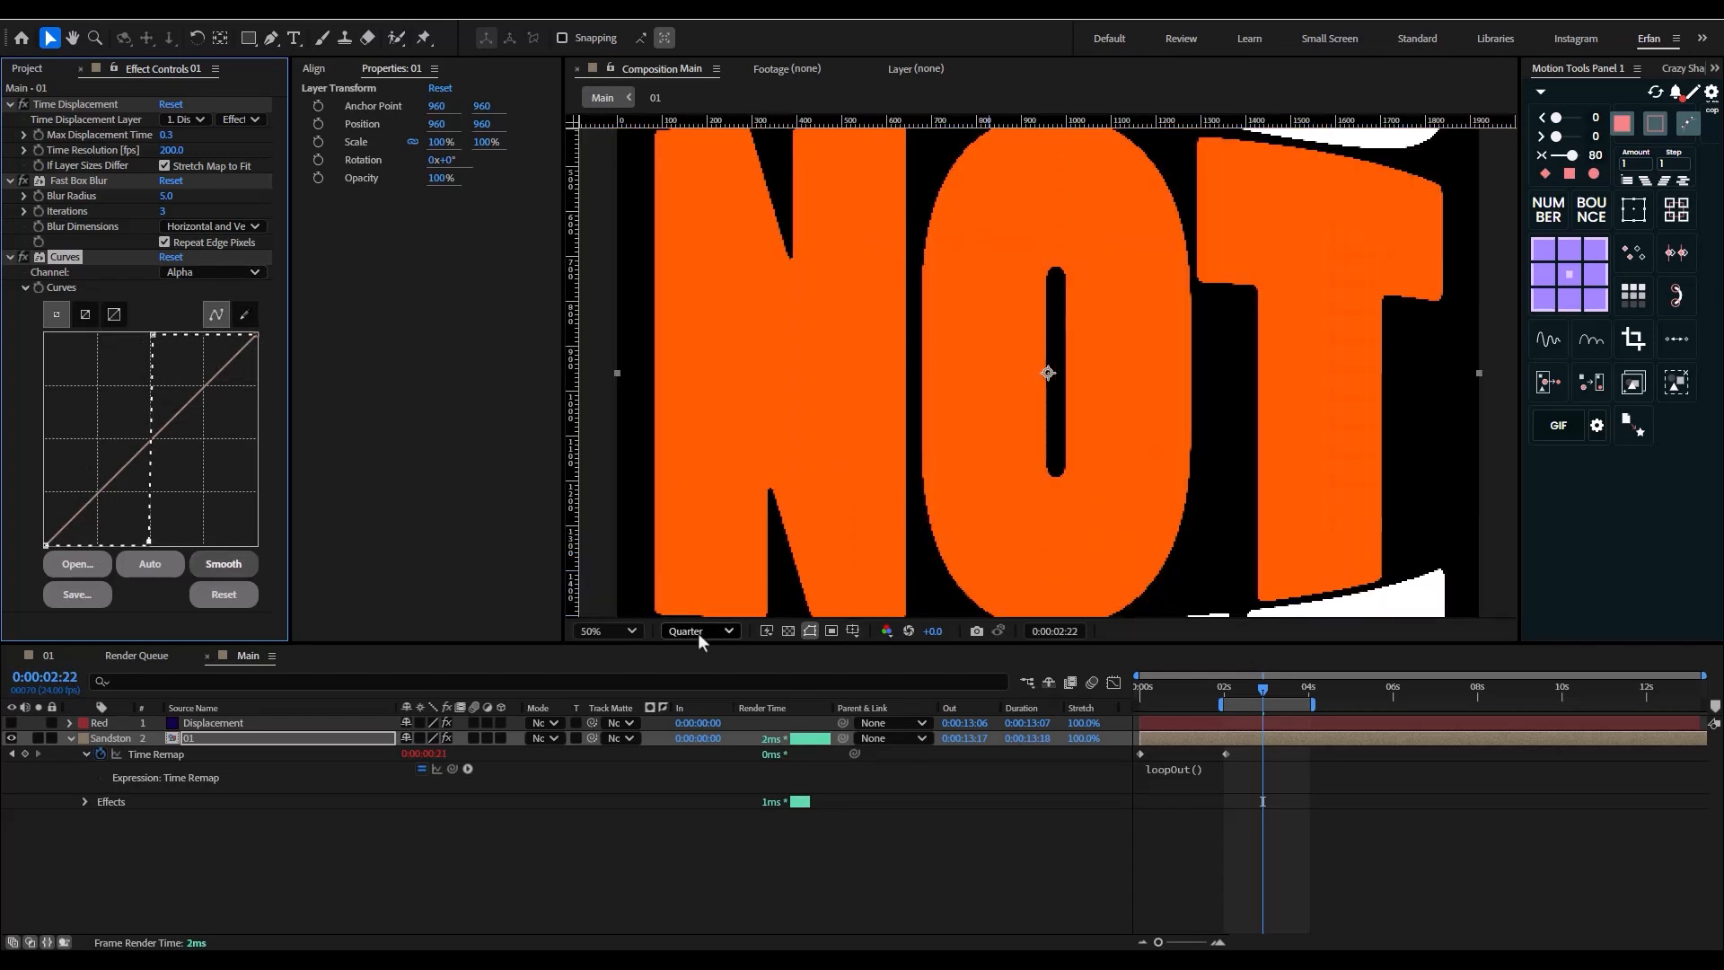
{"action": "left_click", "coordinate": [701, 630]}
{"action": "left_click", "coordinate": [706, 682]}
{"action": "left_click_drag", "start_coordinate": [858, 247], "coordinate": [918, 478]}
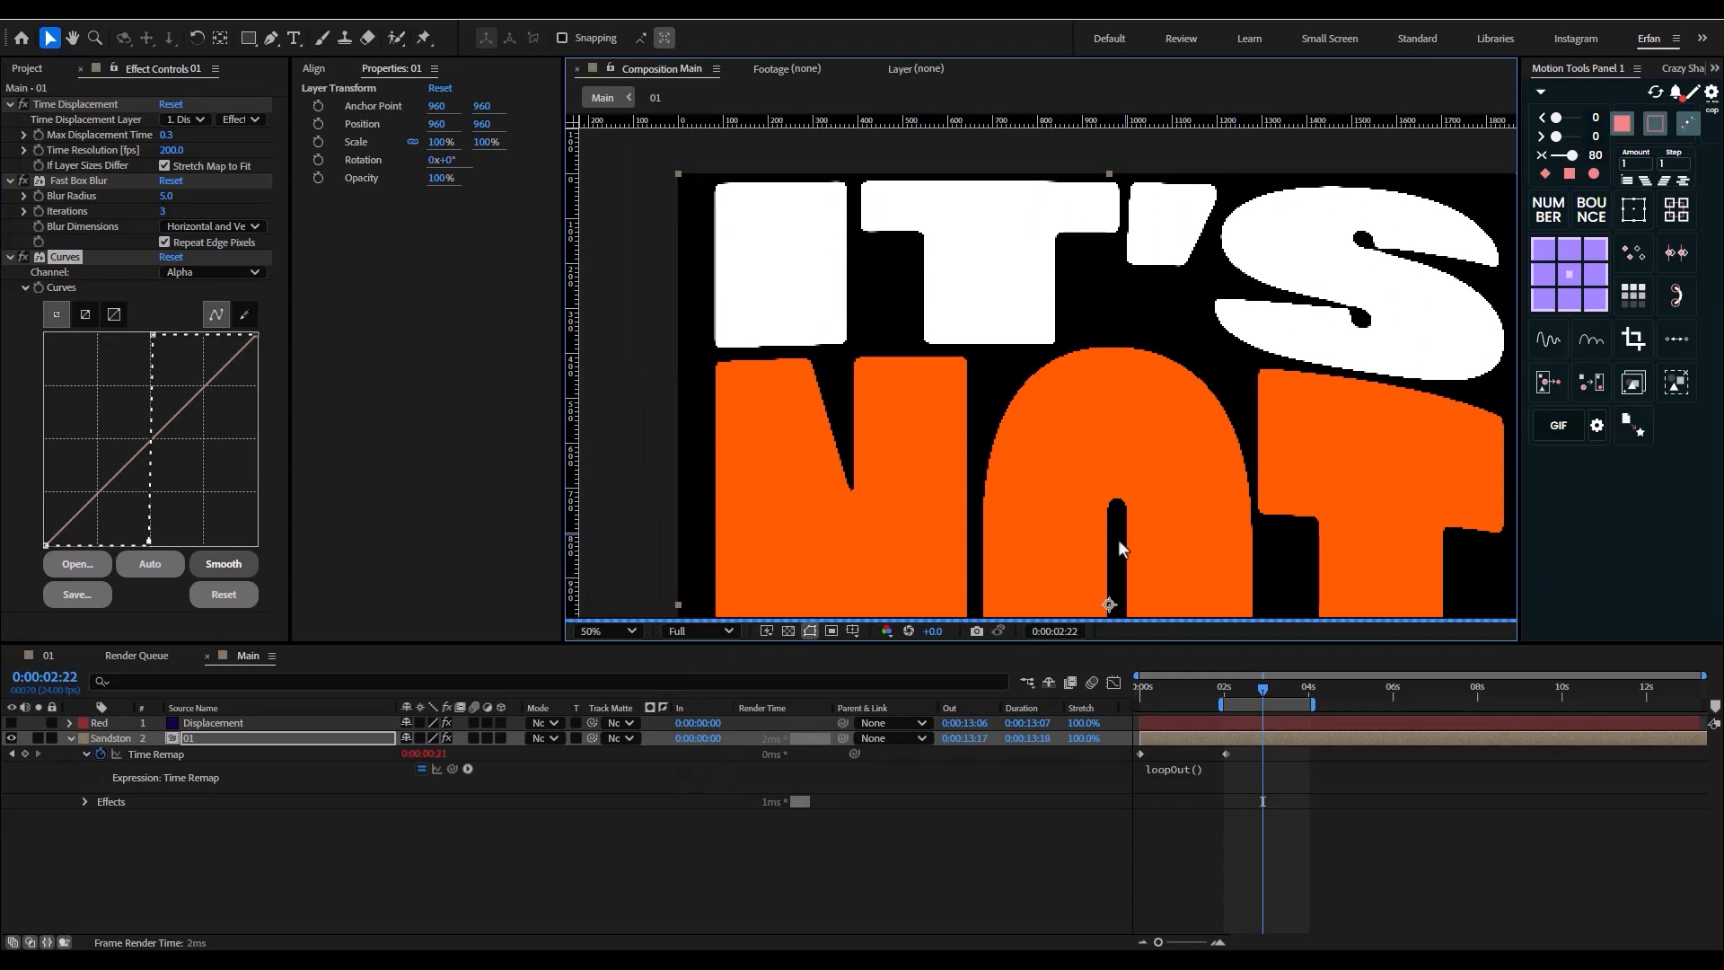
{"action": "left_click", "coordinate": [71, 738]}
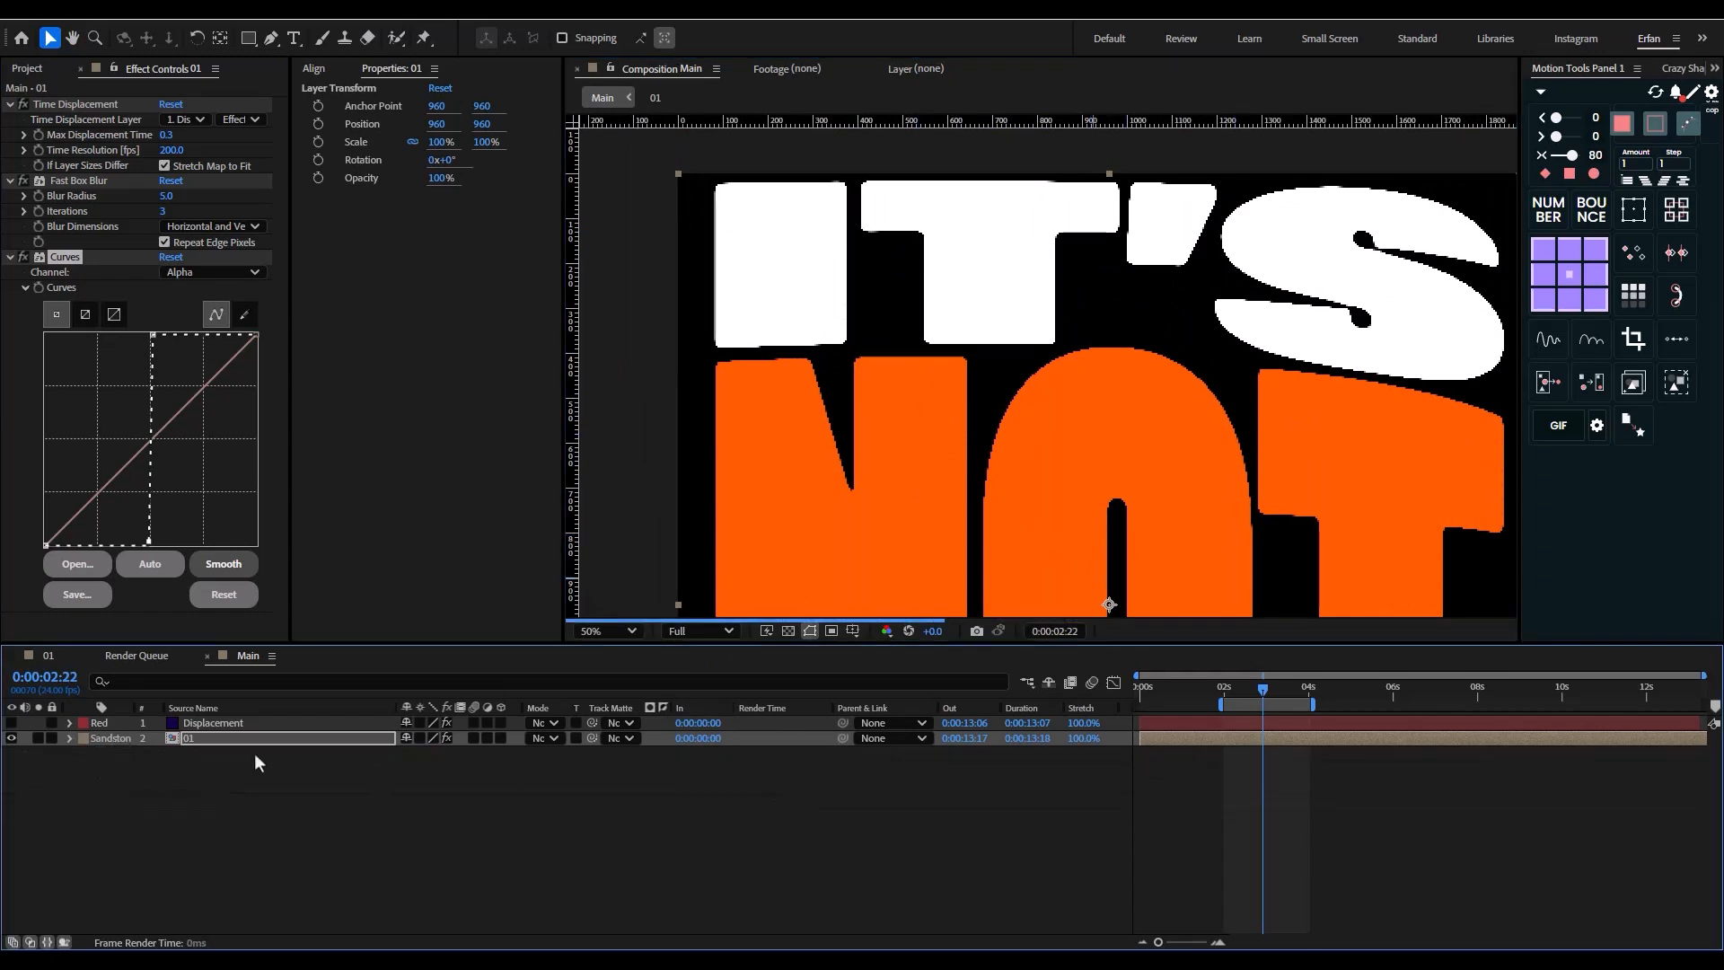
{"action": "key", "text": "comma"}
{"action": "key", "text": "comma"}
{"action": "key", "text": "comma"}
{"action": "left_click", "coordinate": [715, 891]}
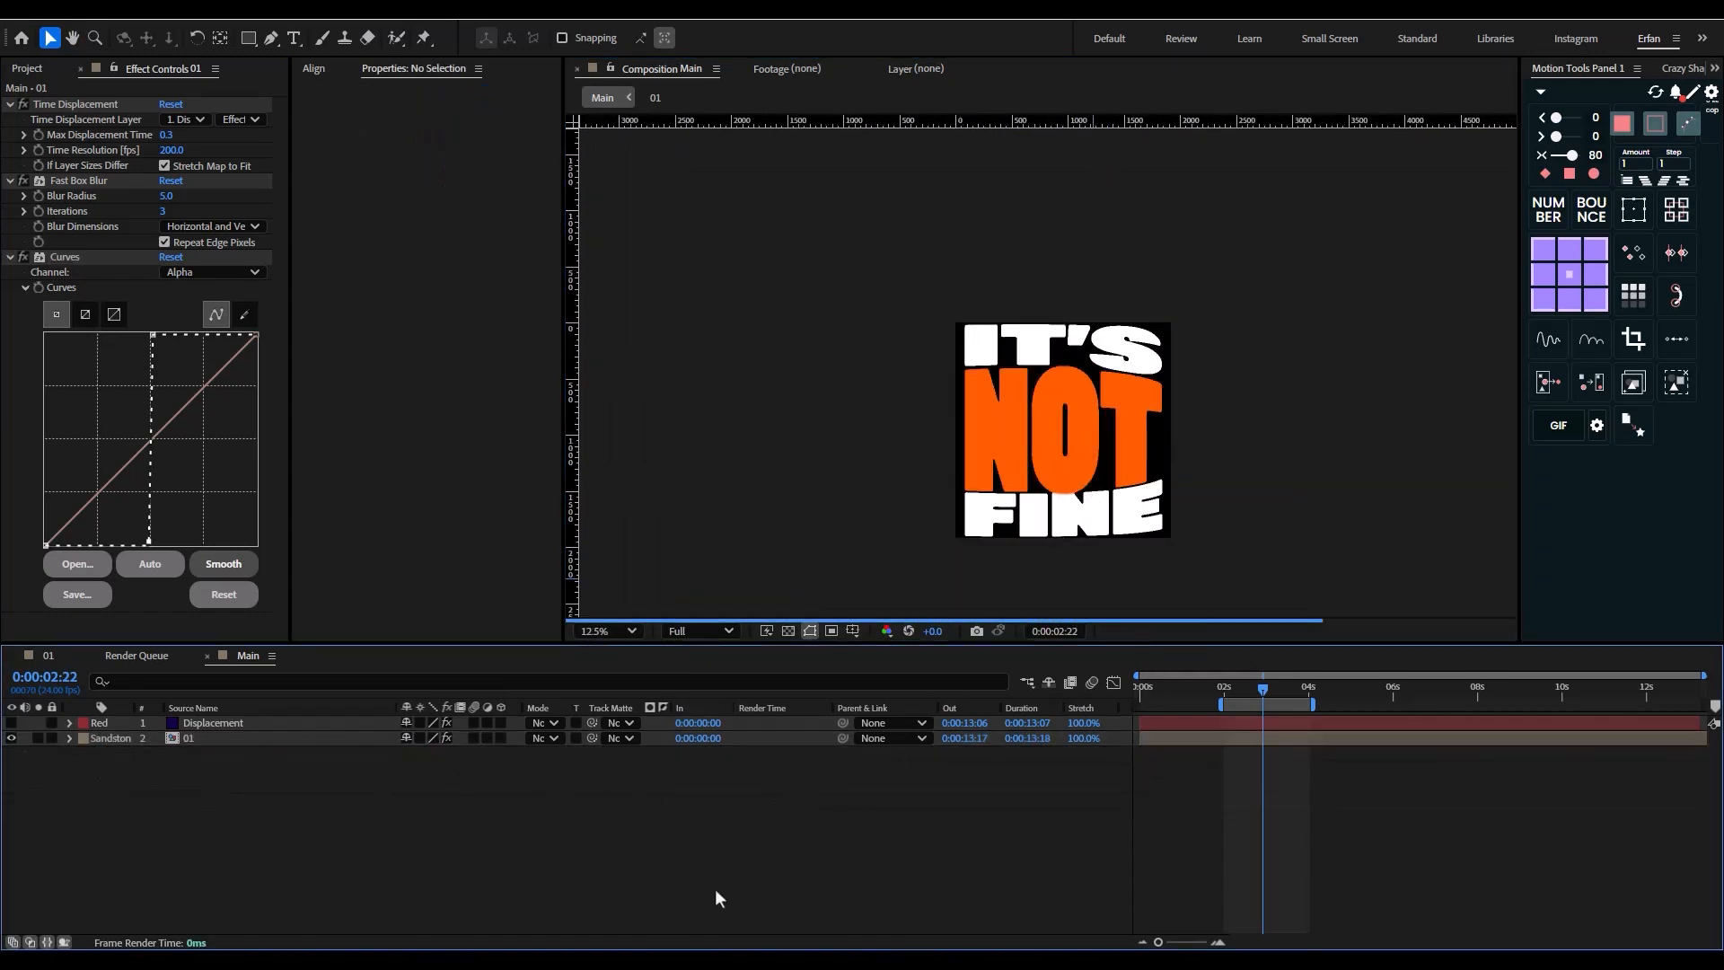
- Create a 1920 x 1920 px solid coloured #161516 and place it beneath the 01 layer as the background
{"action": "key", "text": "ctrl+y"}
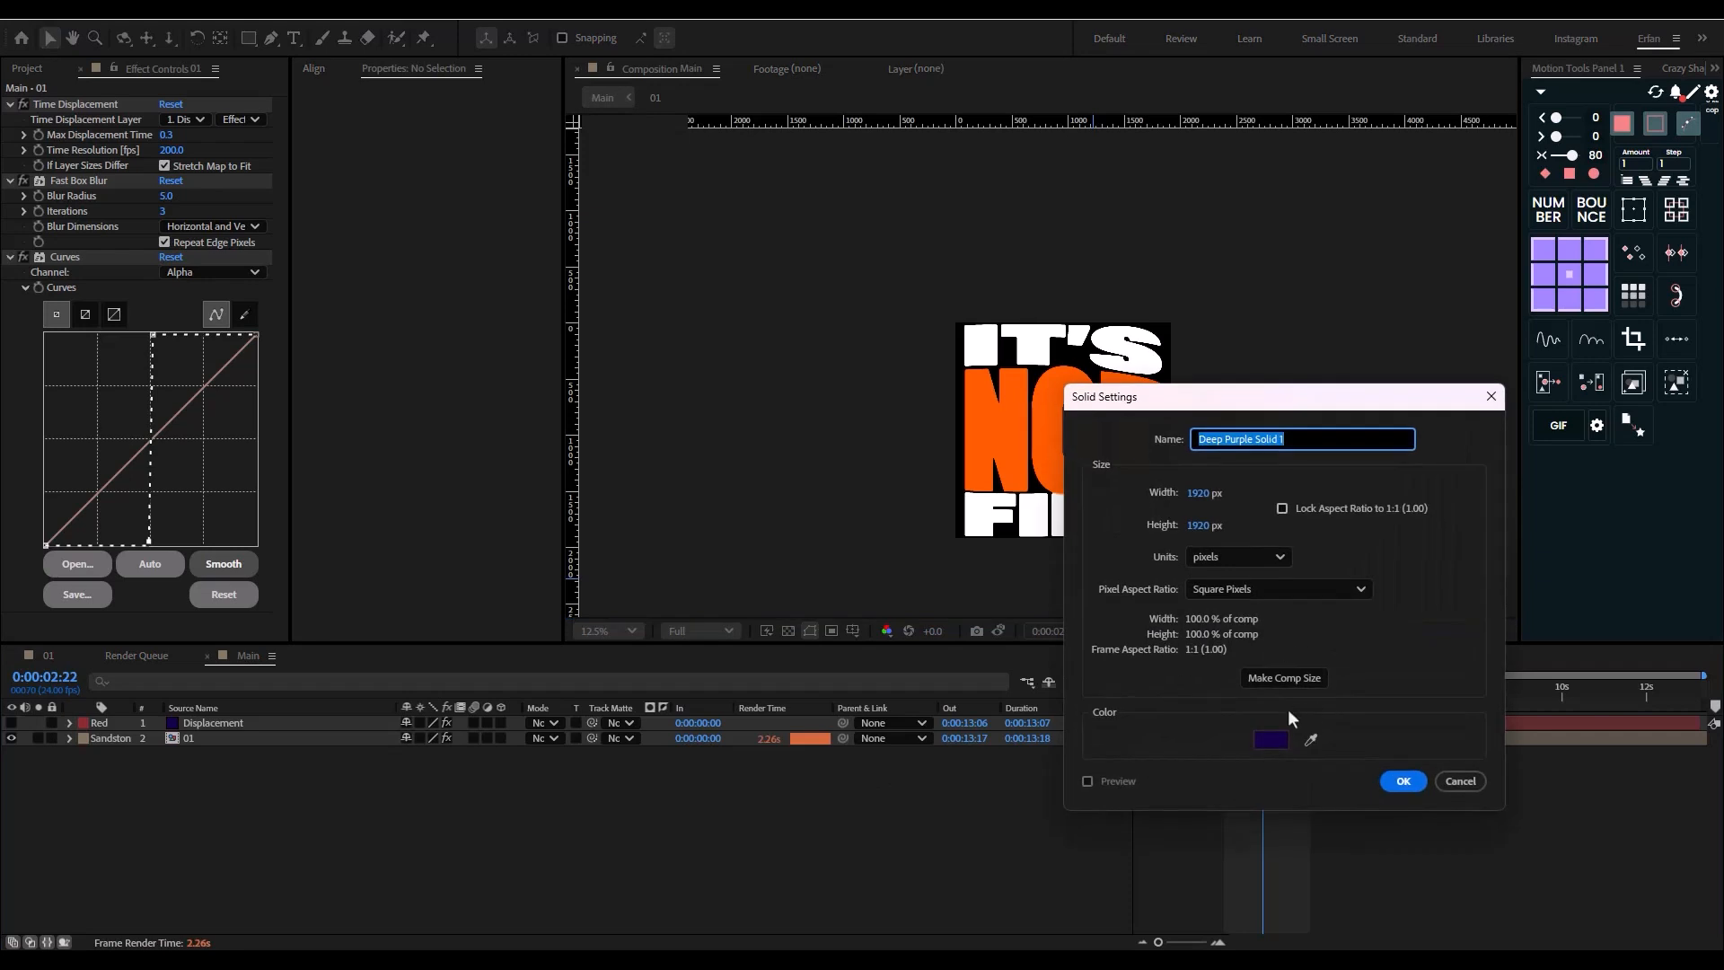
{"action": "left_click", "coordinate": [1273, 738]}
{"action": "left_click", "coordinate": [871, 829]}
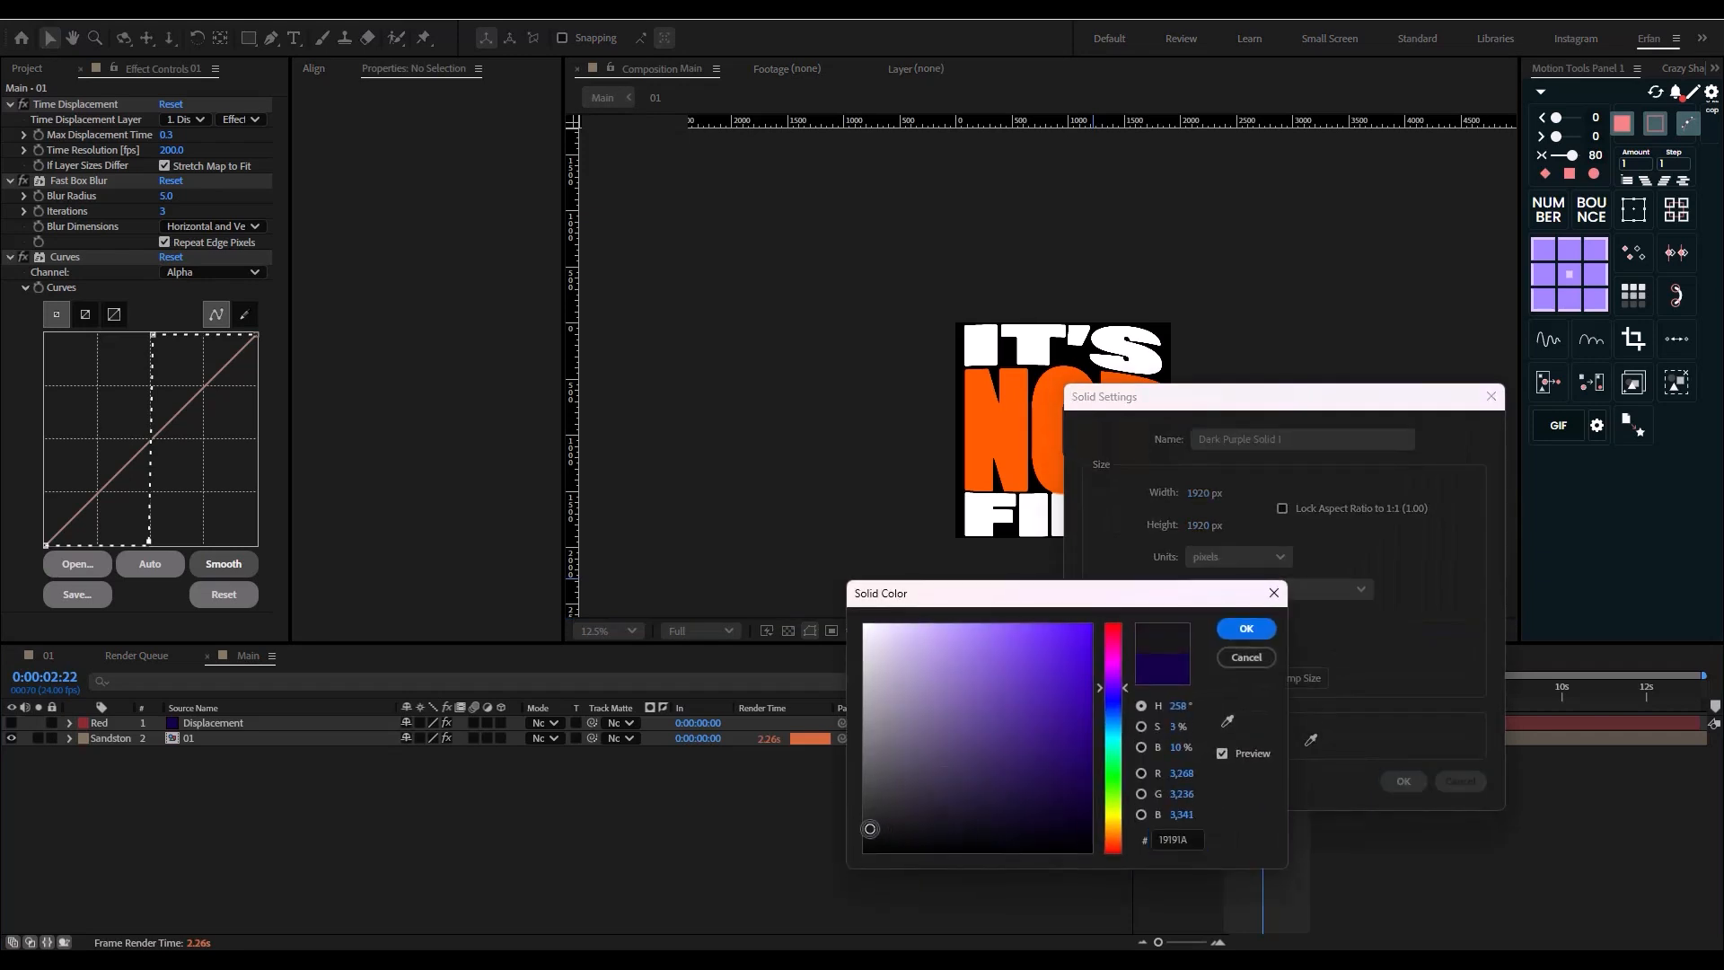
{"action": "left_click", "coordinate": [1247, 630]}
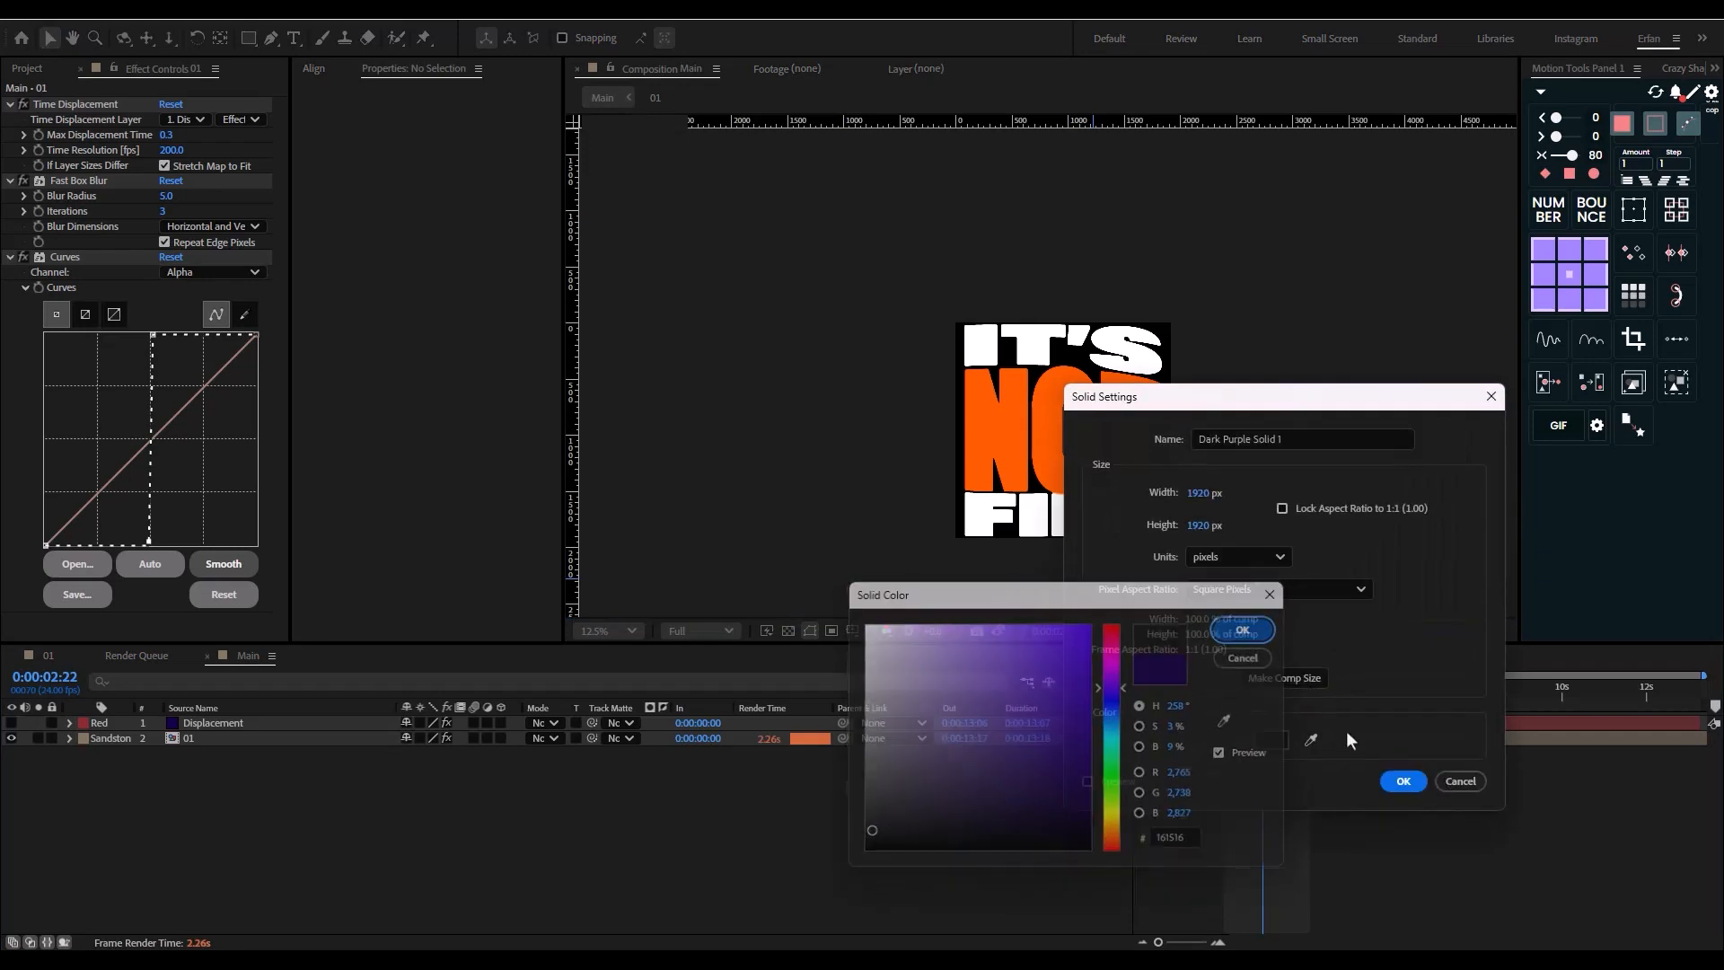
{"action": "left_click", "coordinate": [1403, 781]}
{"action": "left_click_drag", "start_coordinate": [235, 727], "coordinate": [269, 774]}
{"action": "scroll", "coordinate": [1073, 535], "scroll_direction": "up", "scroll_amount": 2}
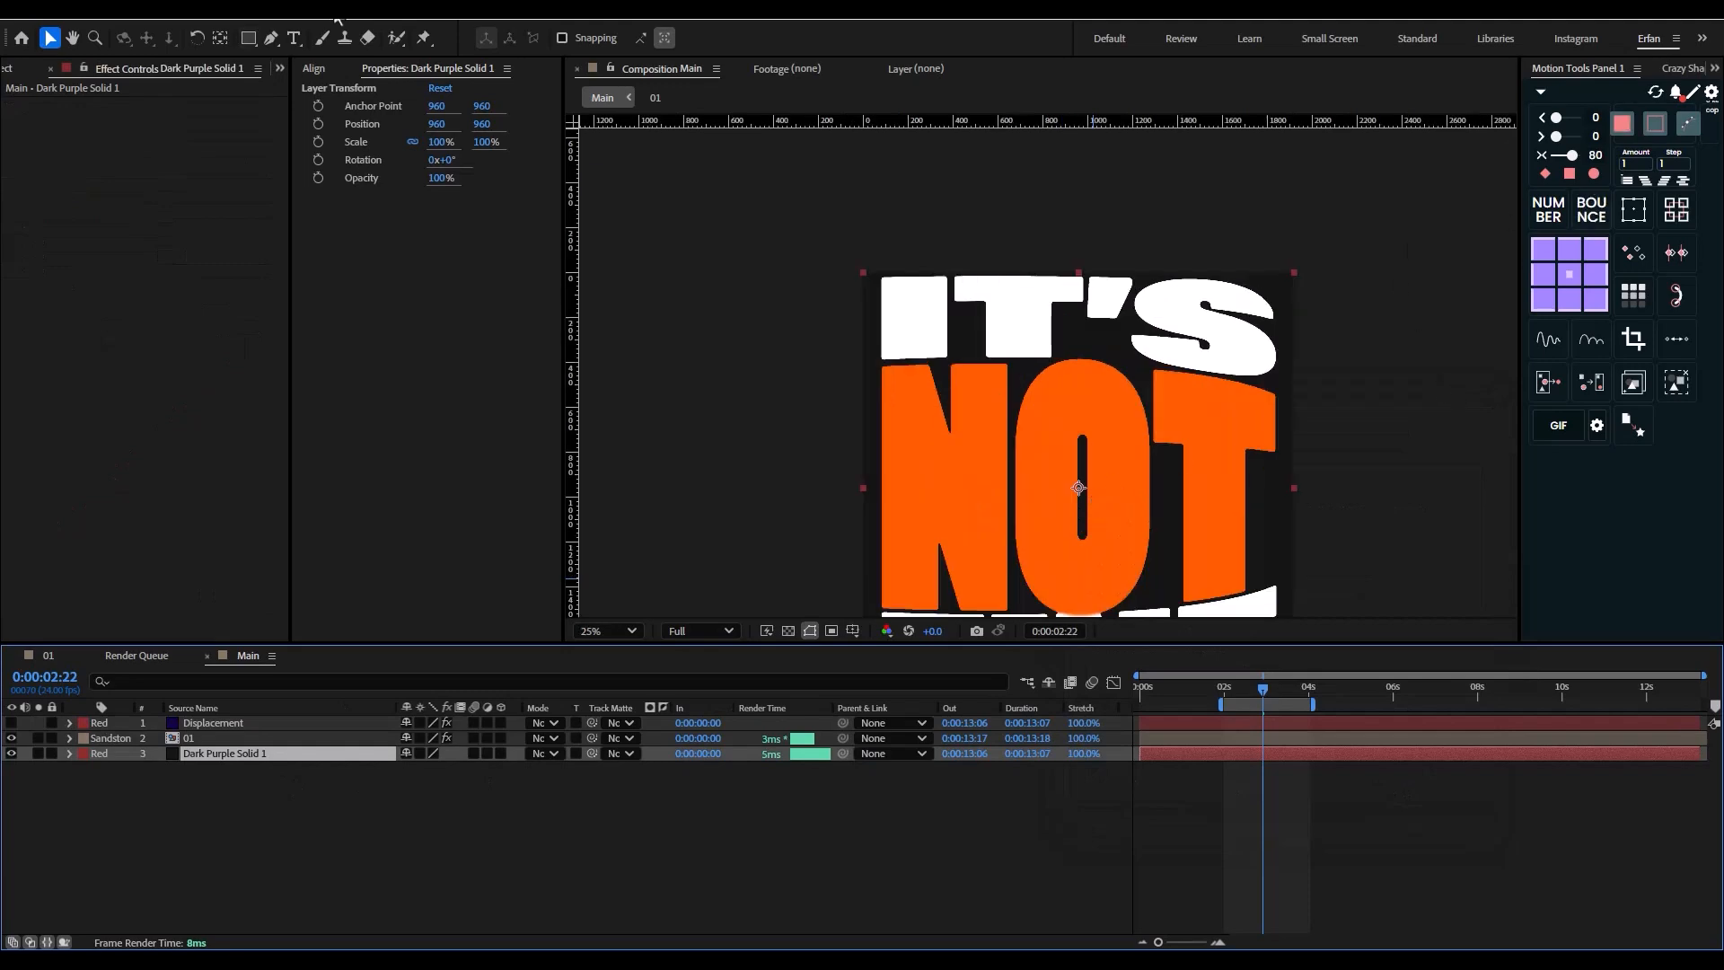
- Open AEJuice Pack Manager 4, search for "textu" and open the Film Textures pack
{"action": "left_click", "coordinate": [341, 19]}
{"action": "left_click", "coordinate": [521, 139]}
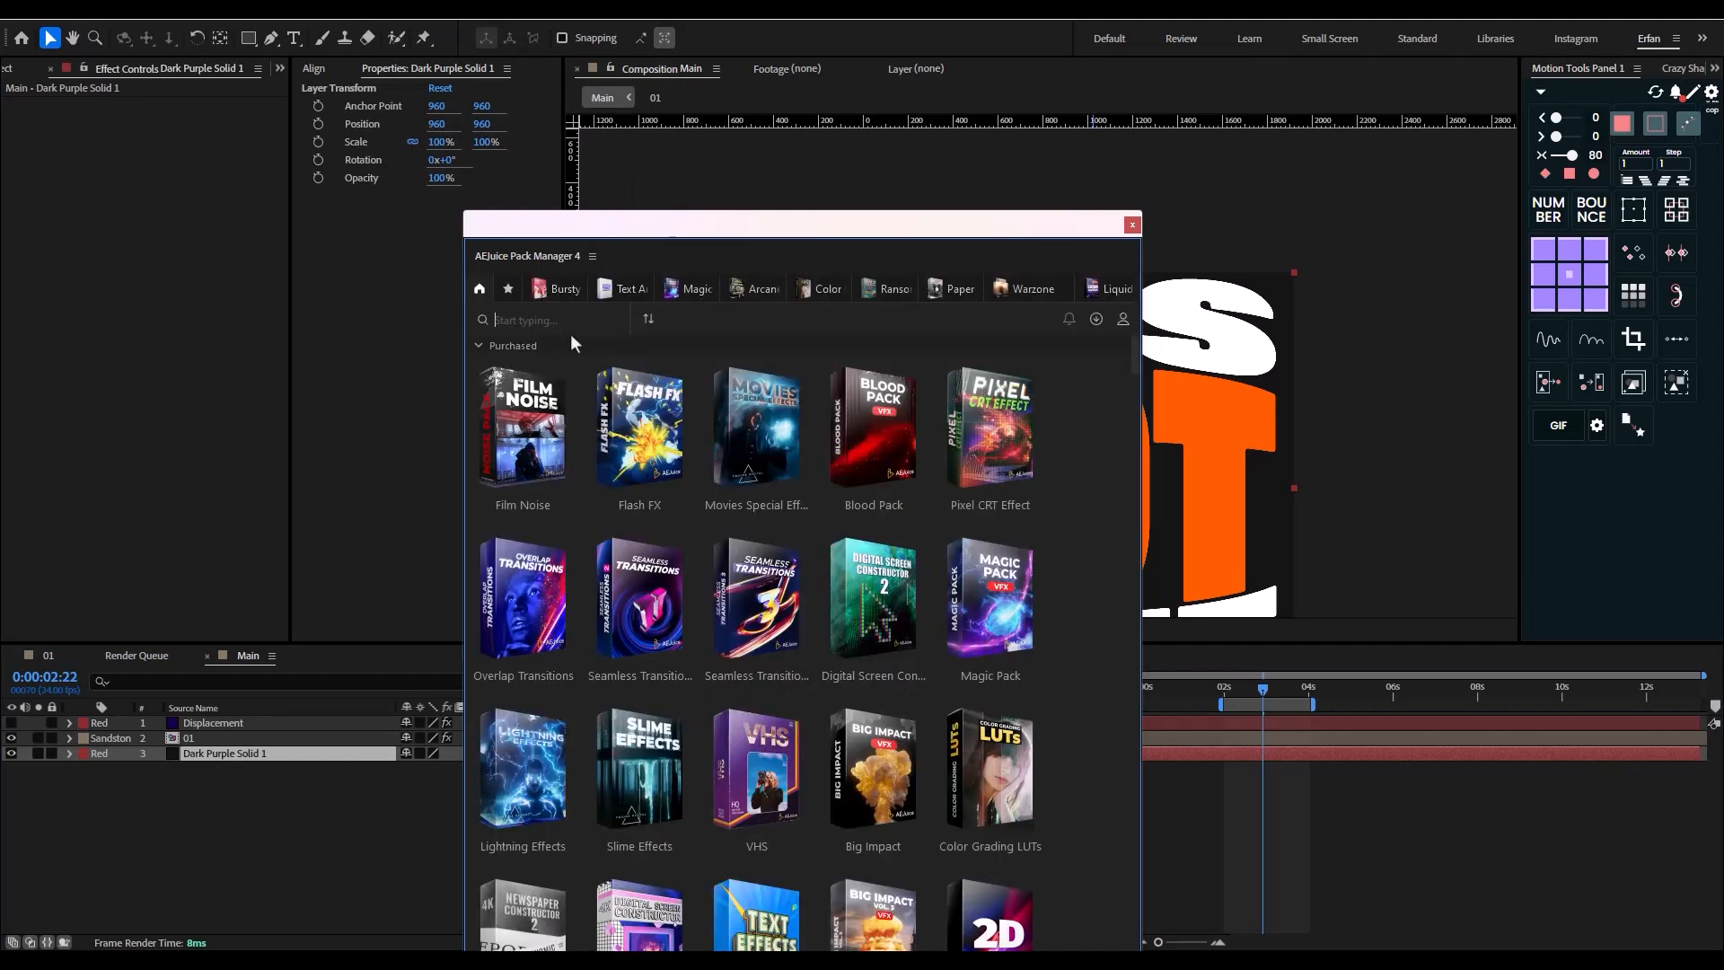
{"action": "type", "text": "te"}
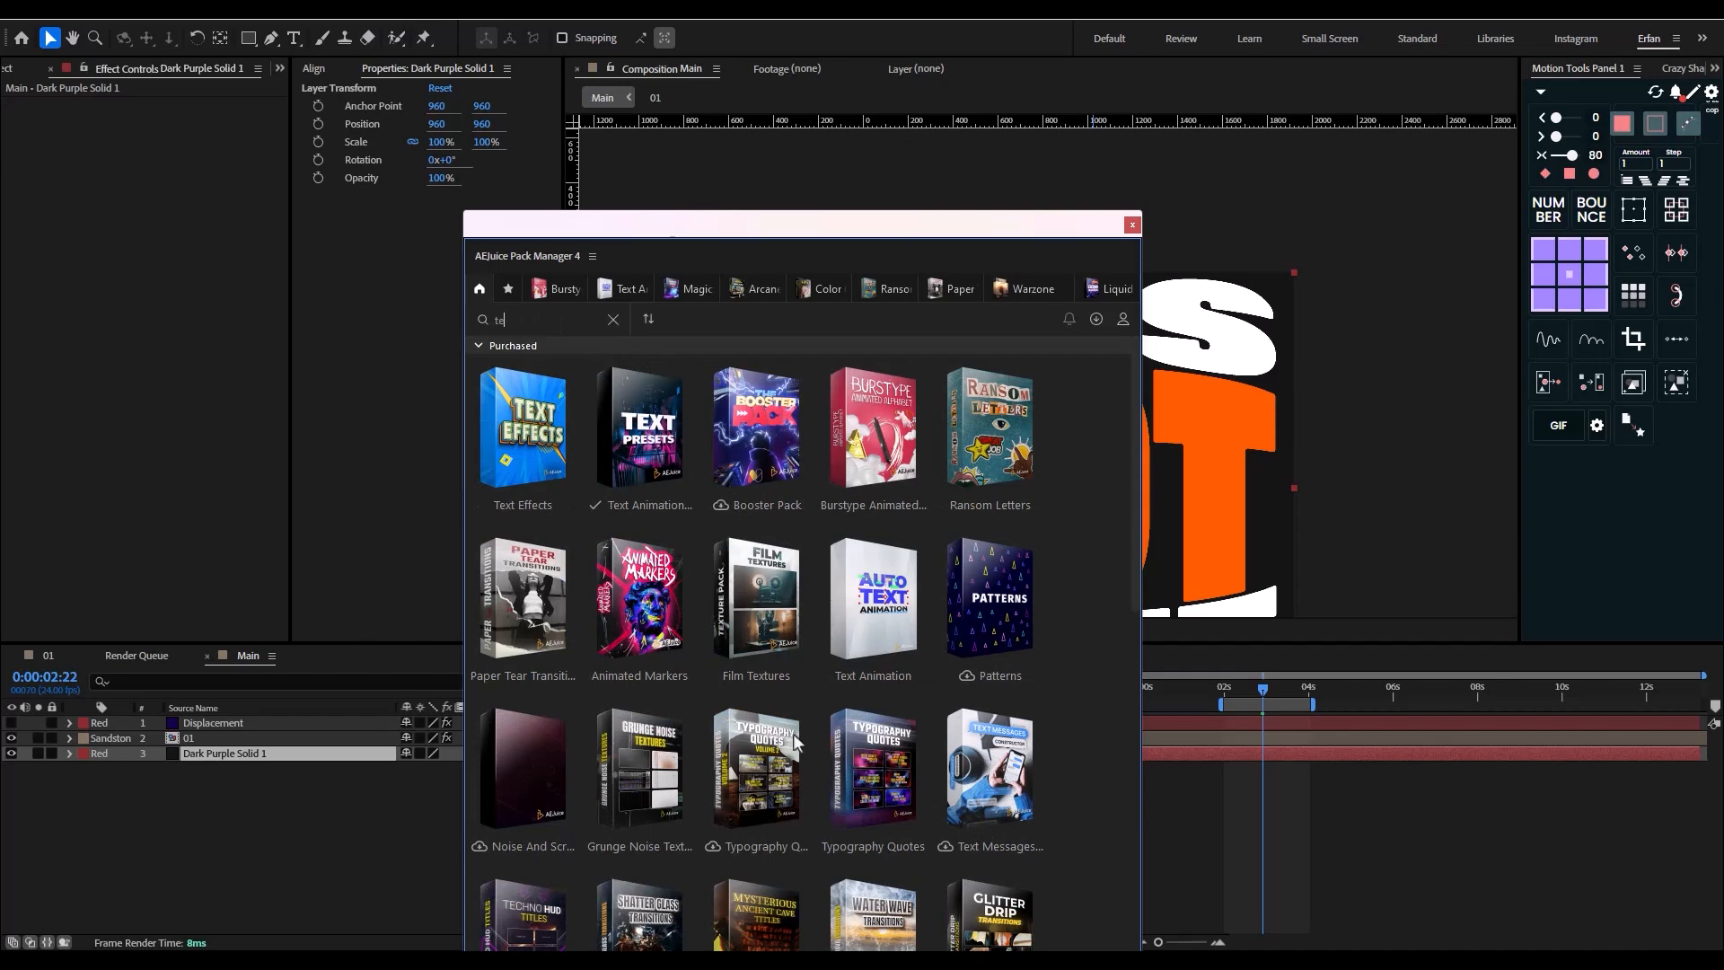
{"action": "type", "text": "xtu"}
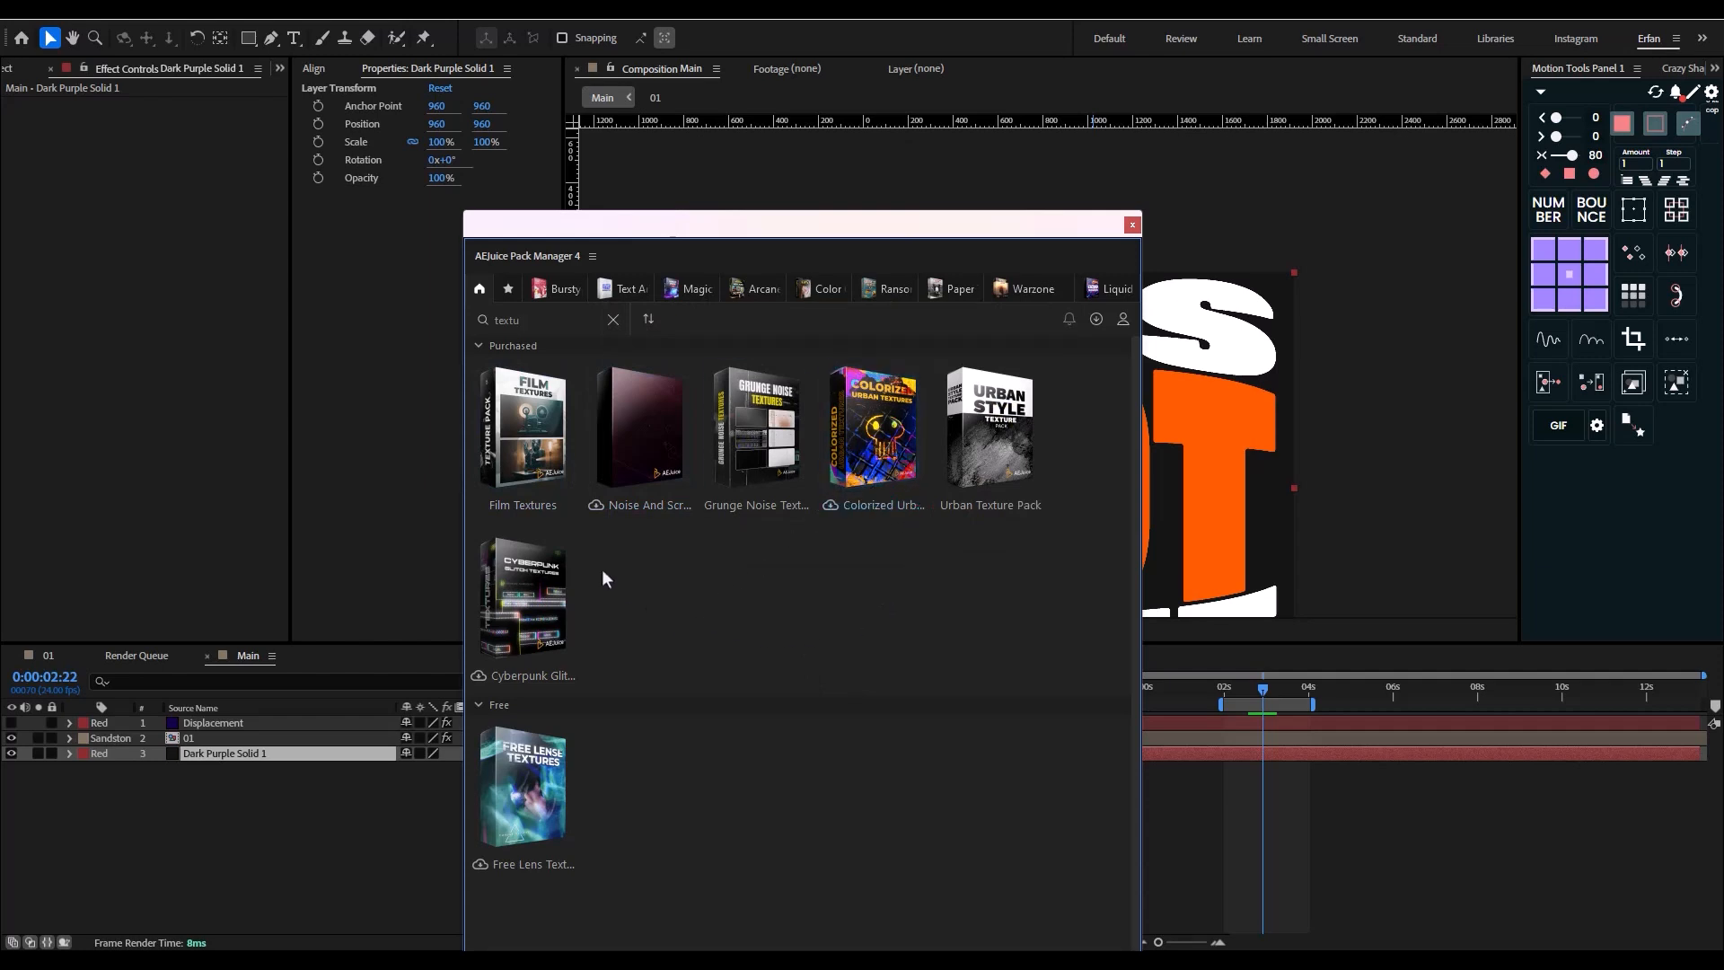
{"action": "left_click", "coordinate": [536, 436]}
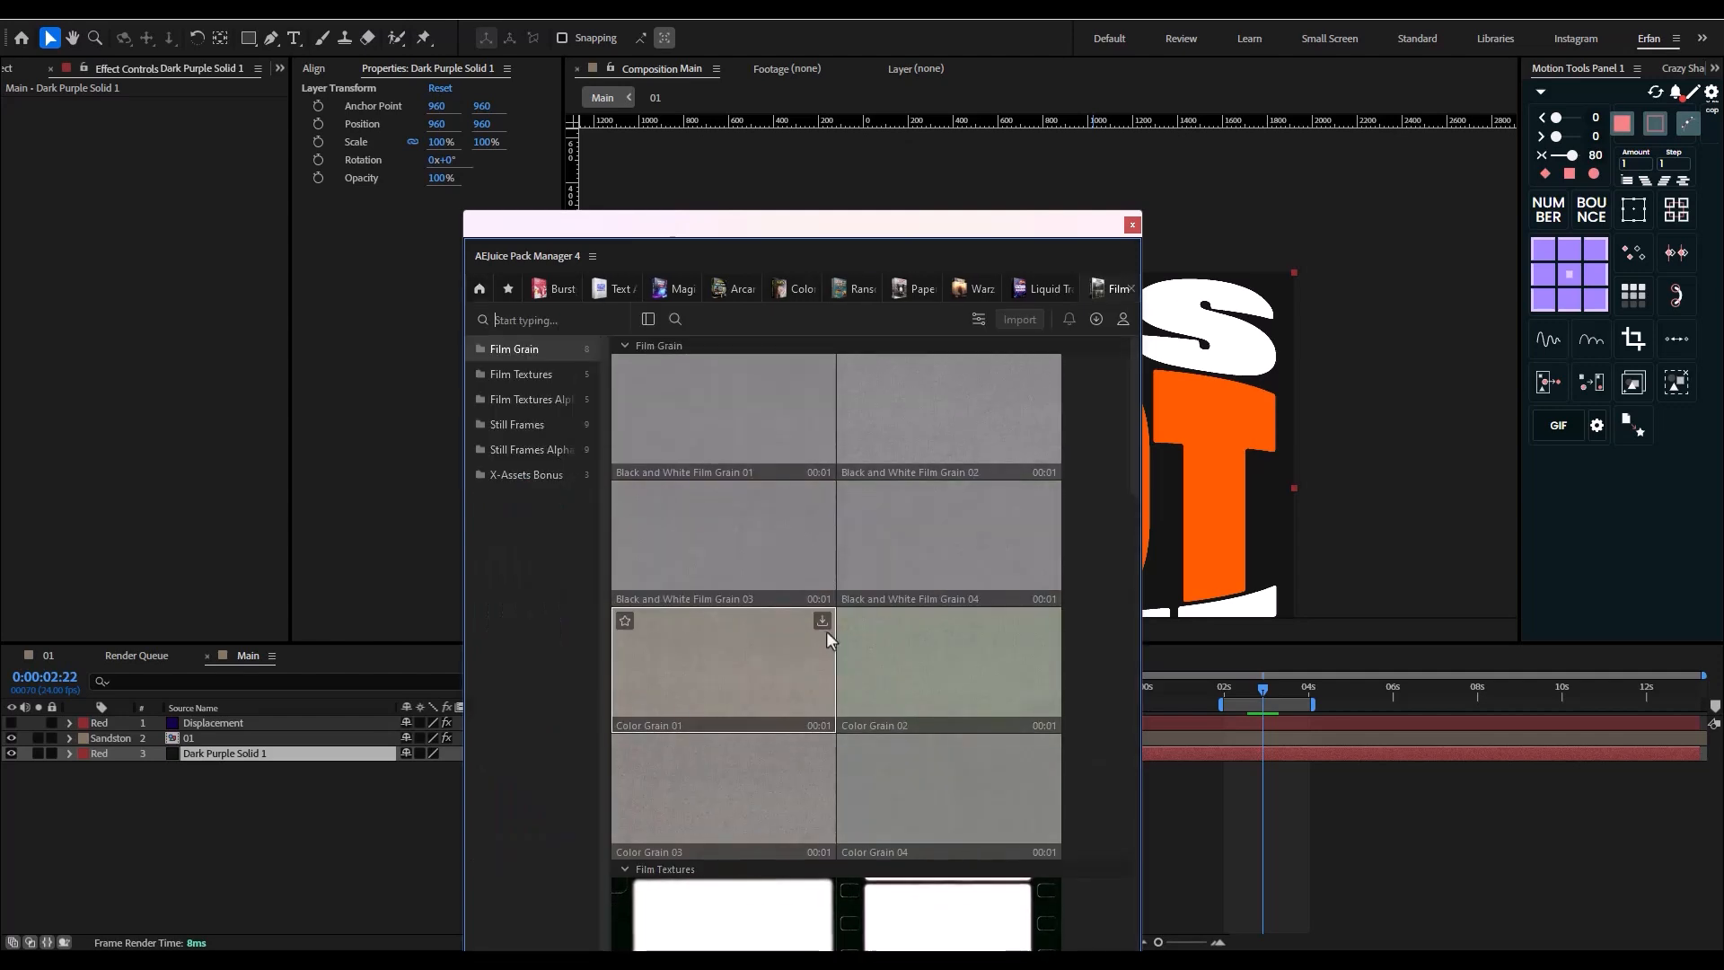
- Import Black and White Film Grain 03 from the Film Grain category and close the pack manager
{"action": "scroll", "coordinate": [848, 639], "scroll_direction": "down", "scroll_amount": 2}
{"action": "scroll", "coordinate": [862, 656], "scroll_direction": "down", "scroll_amount": 2}
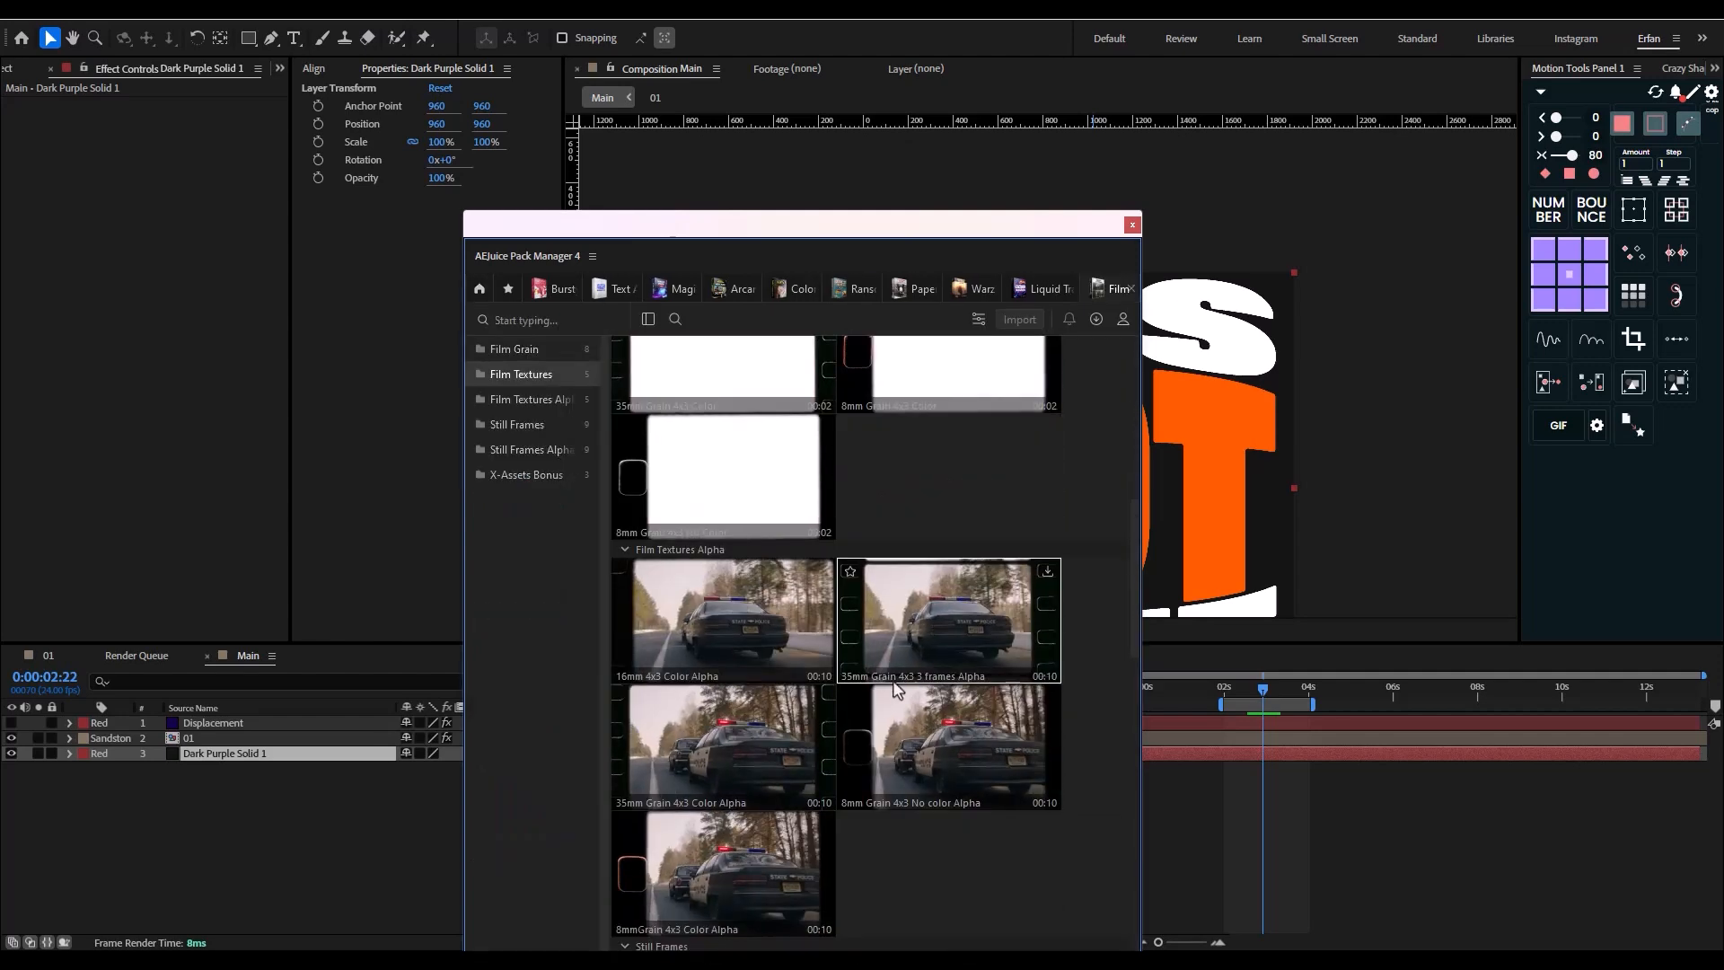
{"action": "scroll", "coordinate": [891, 675], "scroll_direction": "up", "scroll_amount": 4}
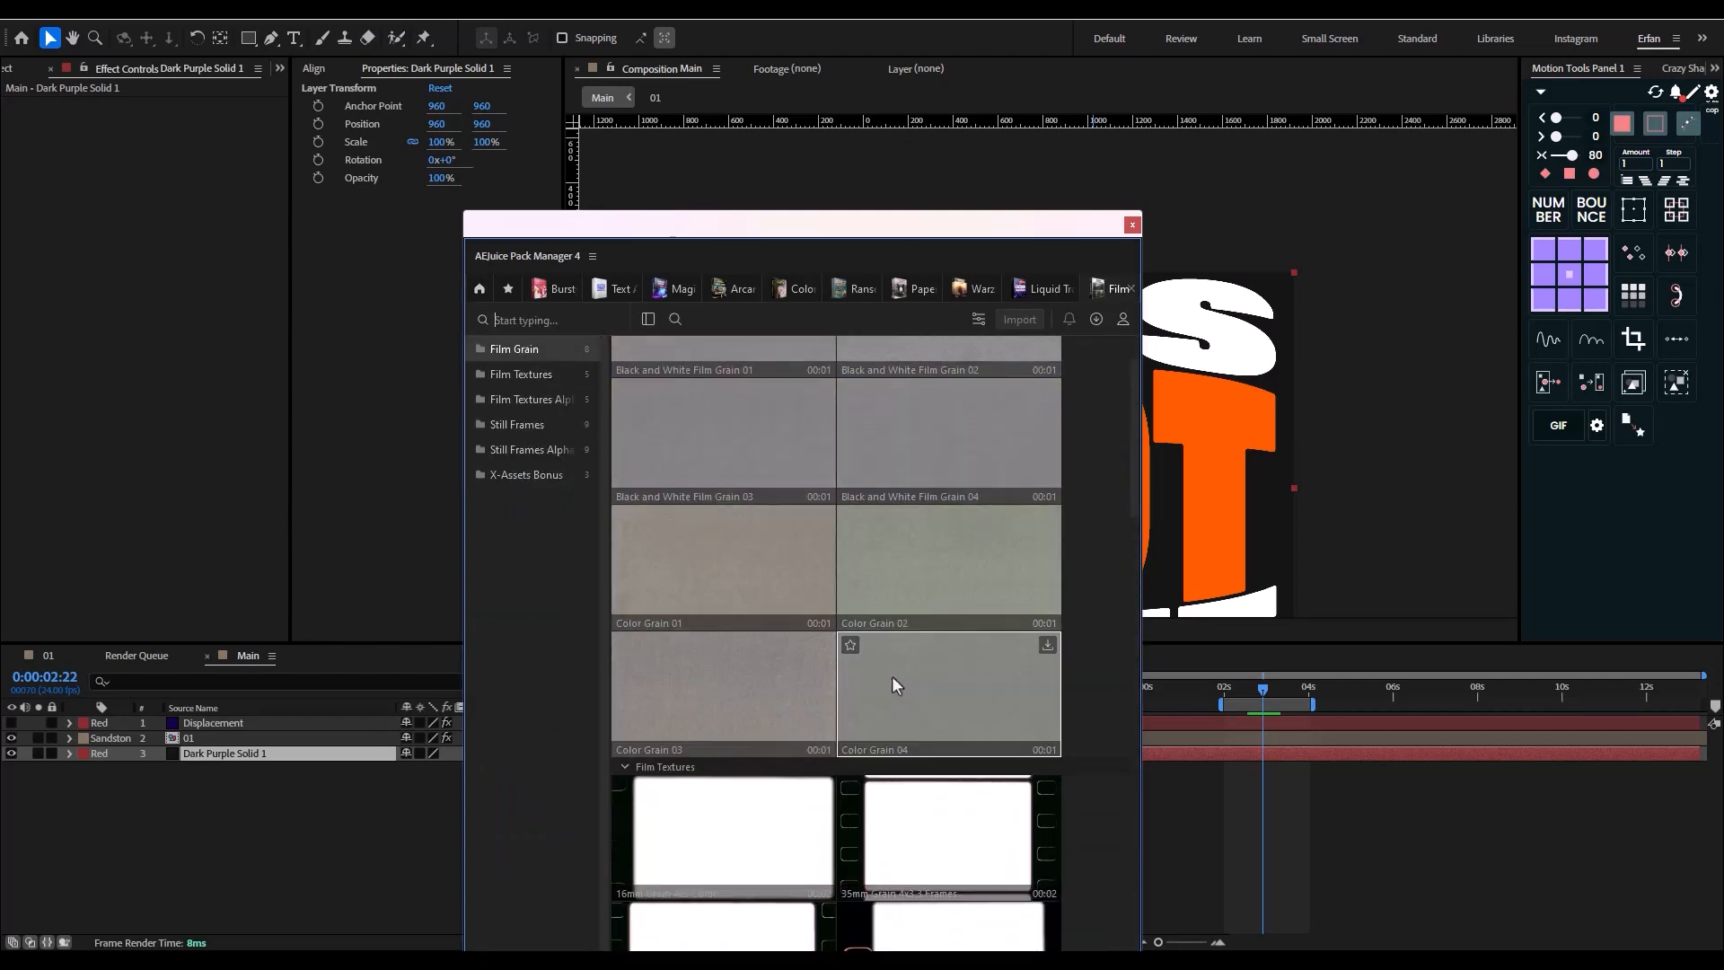
{"action": "left_click", "coordinate": [704, 451]}
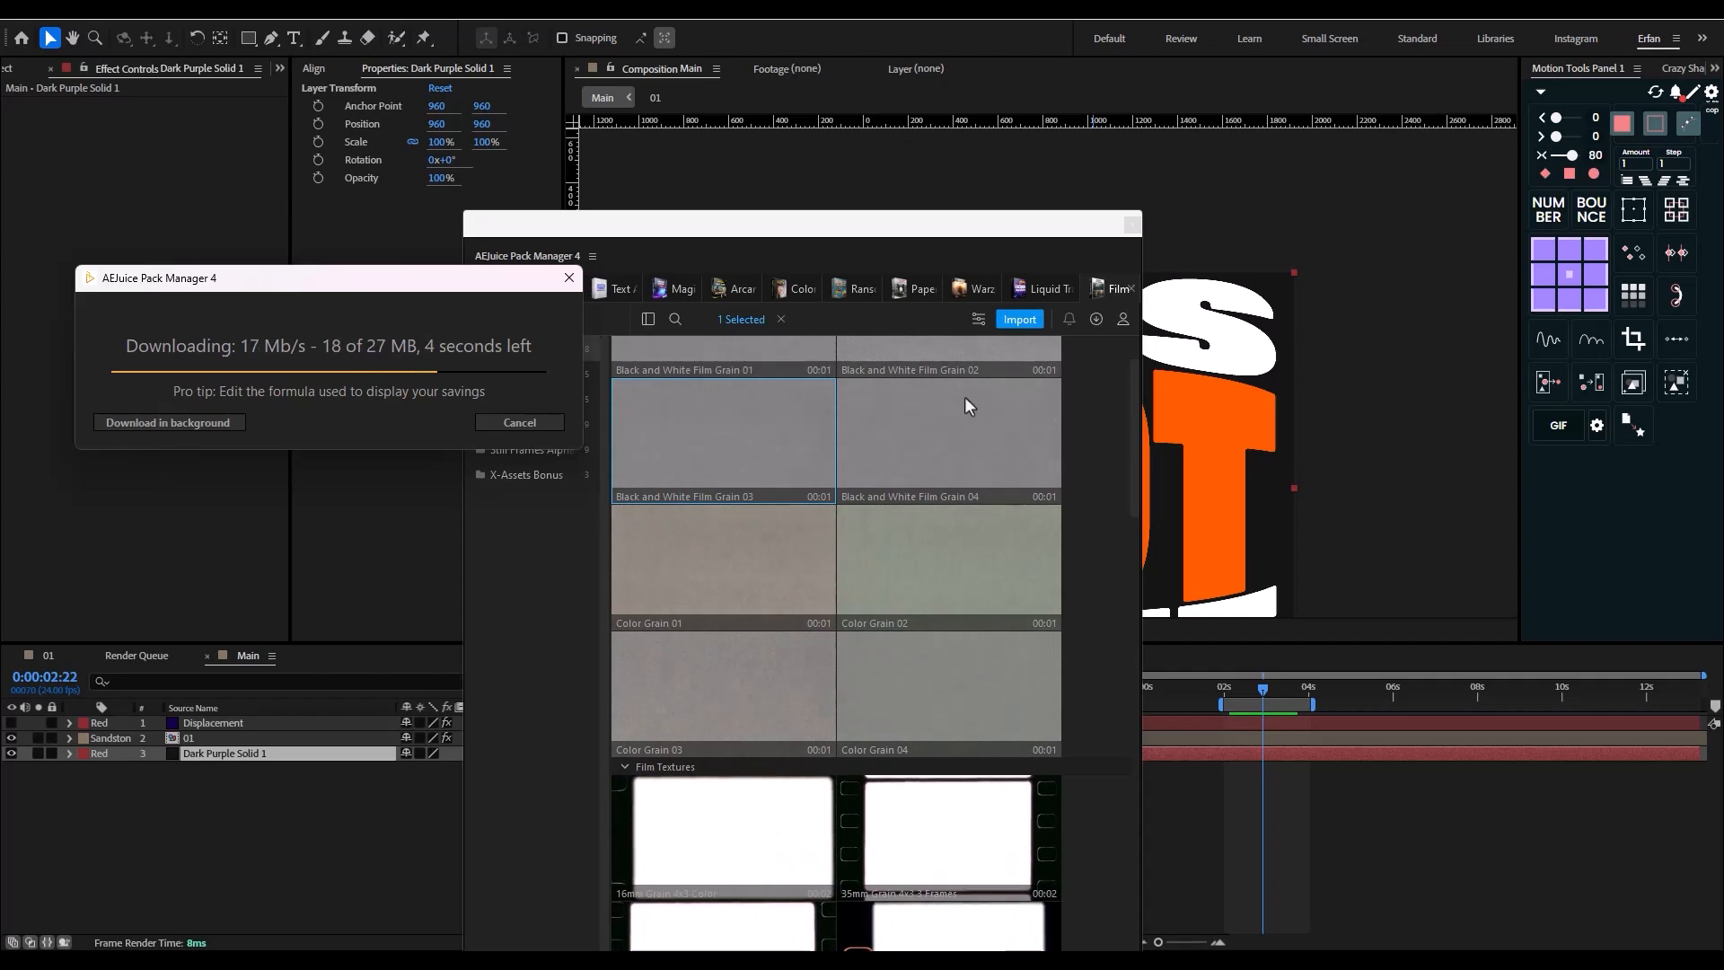
{"action": "left_click", "coordinate": [1132, 226]}
- Set the Black and White Film Grain 03.mov layer's blending mode to Overlay
{"action": "left_click", "coordinate": [541, 756]}
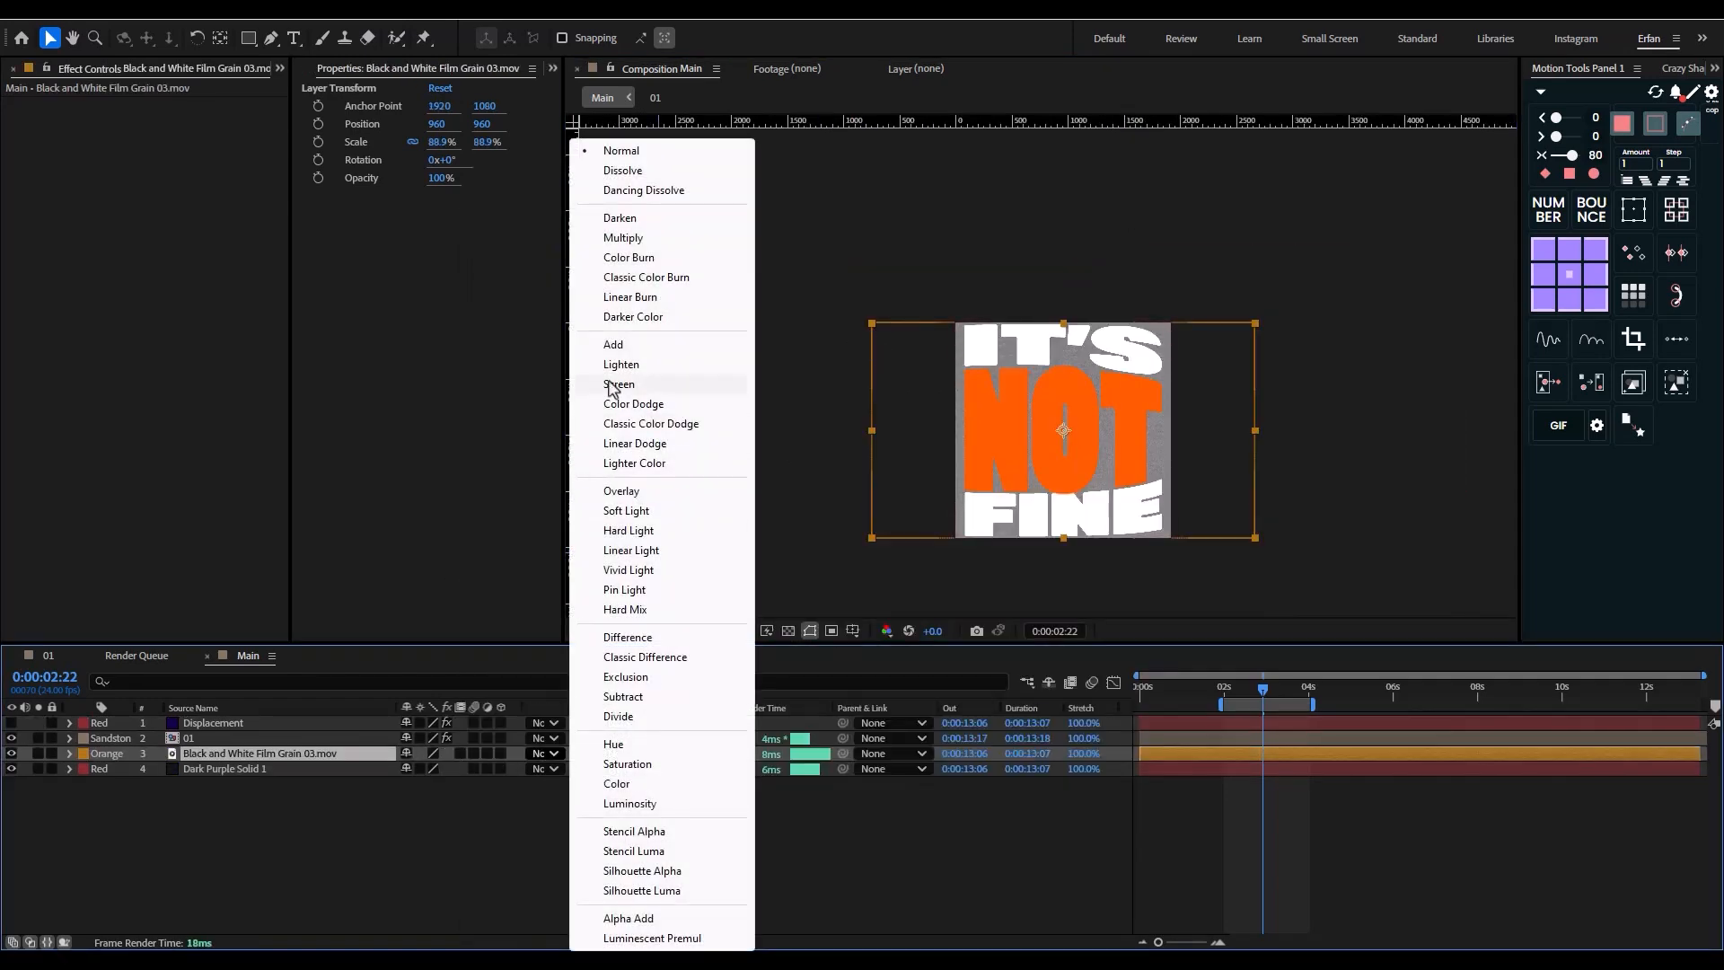
{"action": "left_click", "coordinate": [628, 490]}
{"action": "scroll", "coordinate": [1086, 500], "scroll_direction": "up", "scroll_amount": 1}
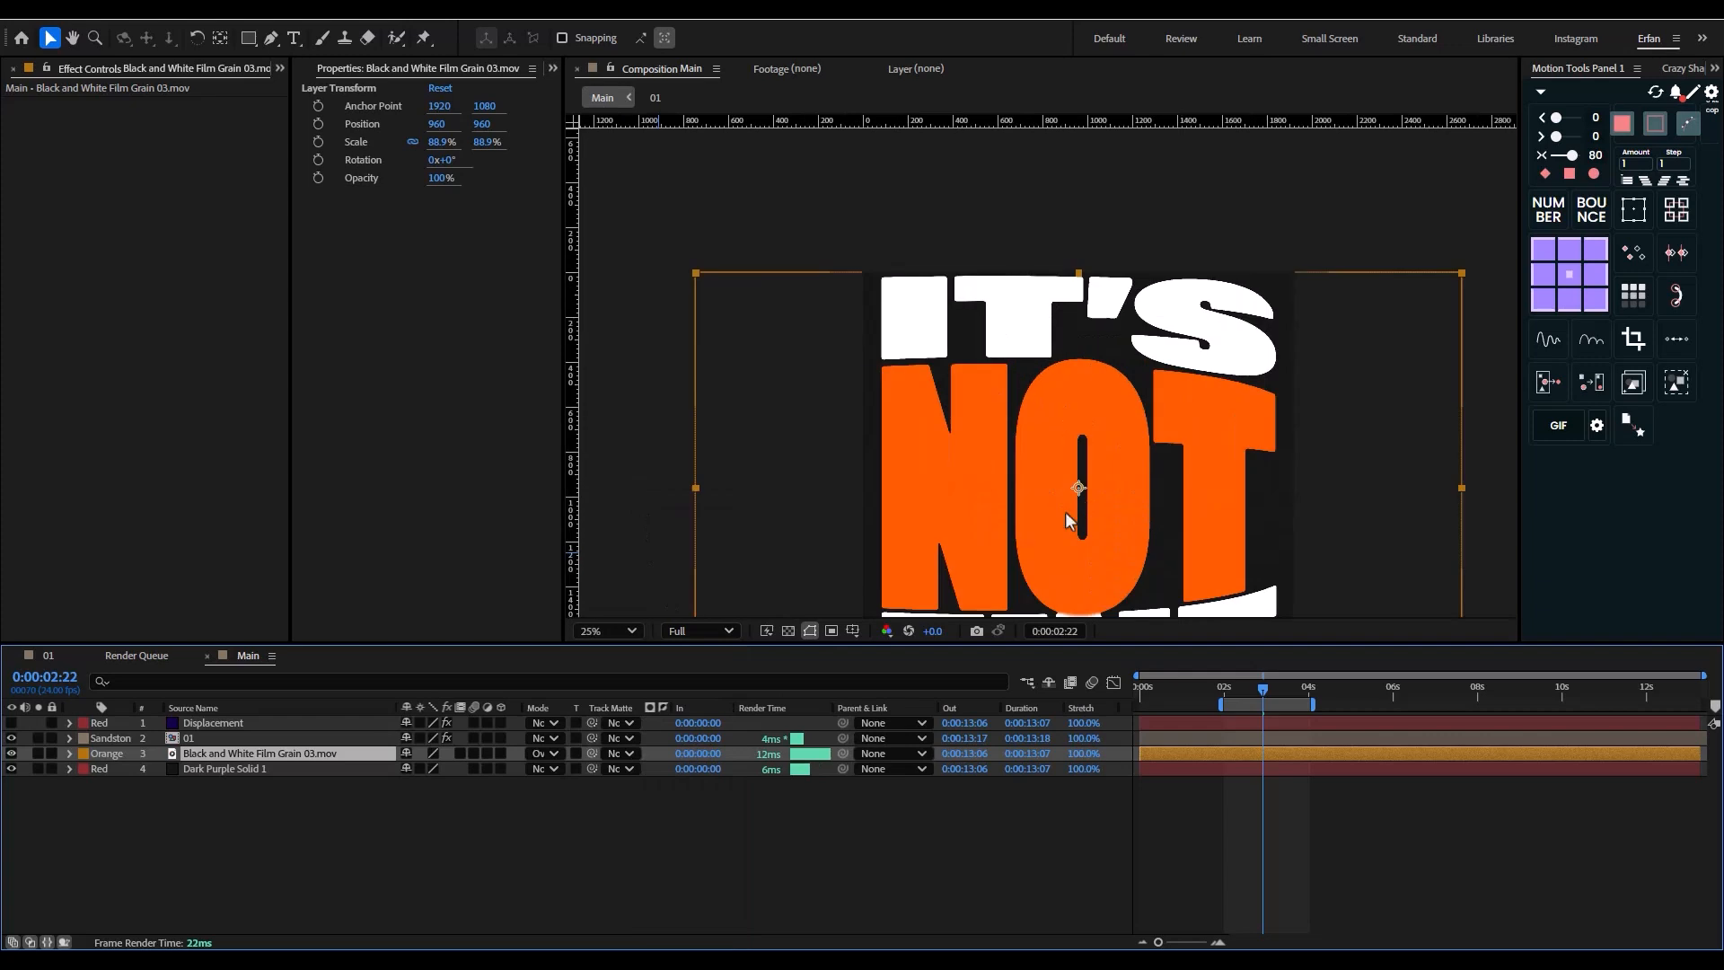
- Move the film grain layer to the top of the layer stack and preview the finished loop
{"action": "left_click", "coordinate": [542, 809]}
{"action": "left_click", "coordinate": [286, 752]}
{"action": "left_click_drag", "start_coordinate": [284, 756], "coordinate": [278, 723]}
{"action": "left_click", "coordinate": [499, 823]}
{"action": "key", "text": "space"}
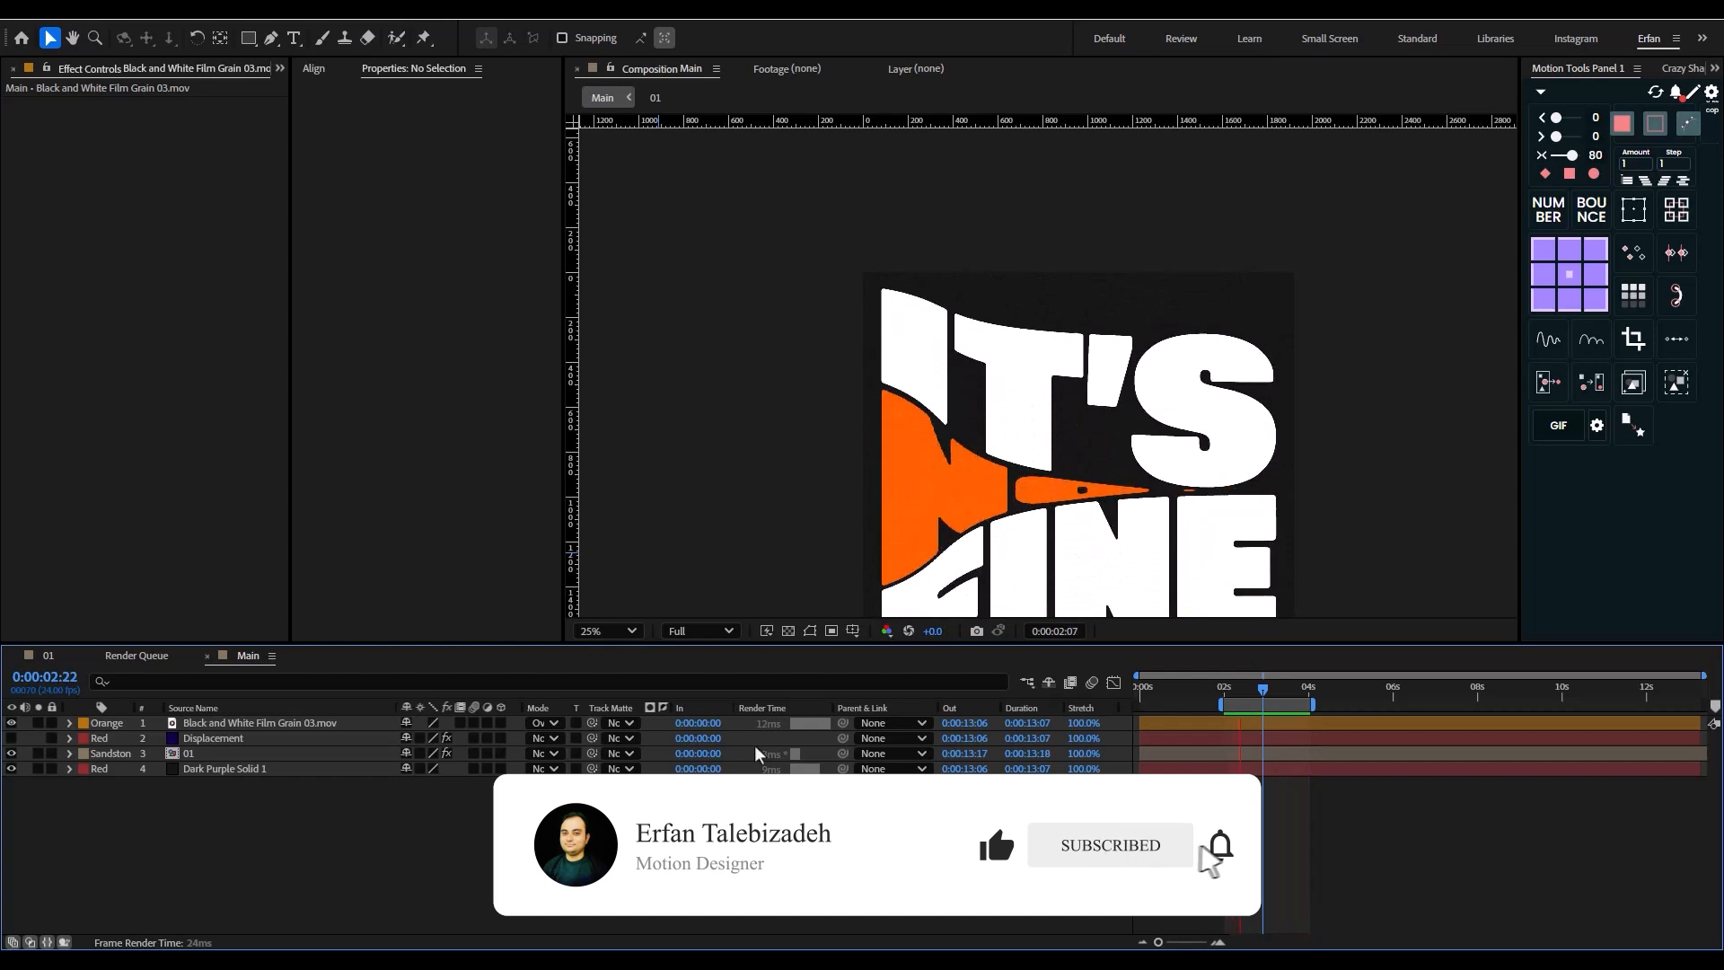
{"action": "key", "text": "comma"}
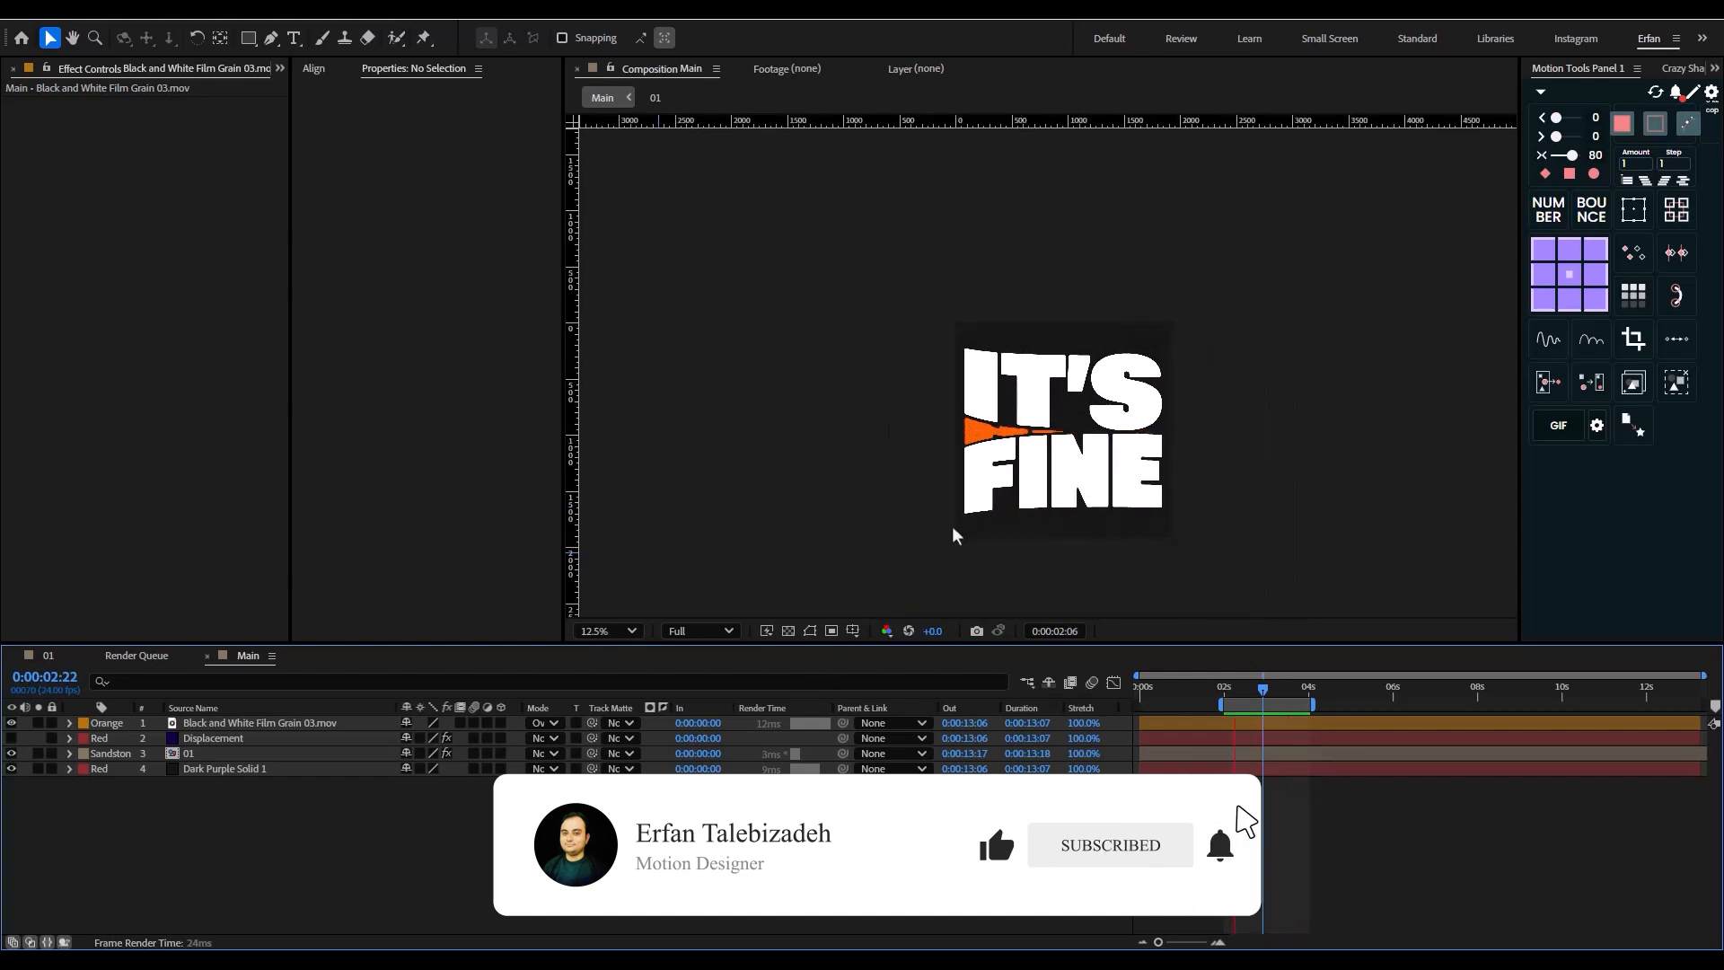